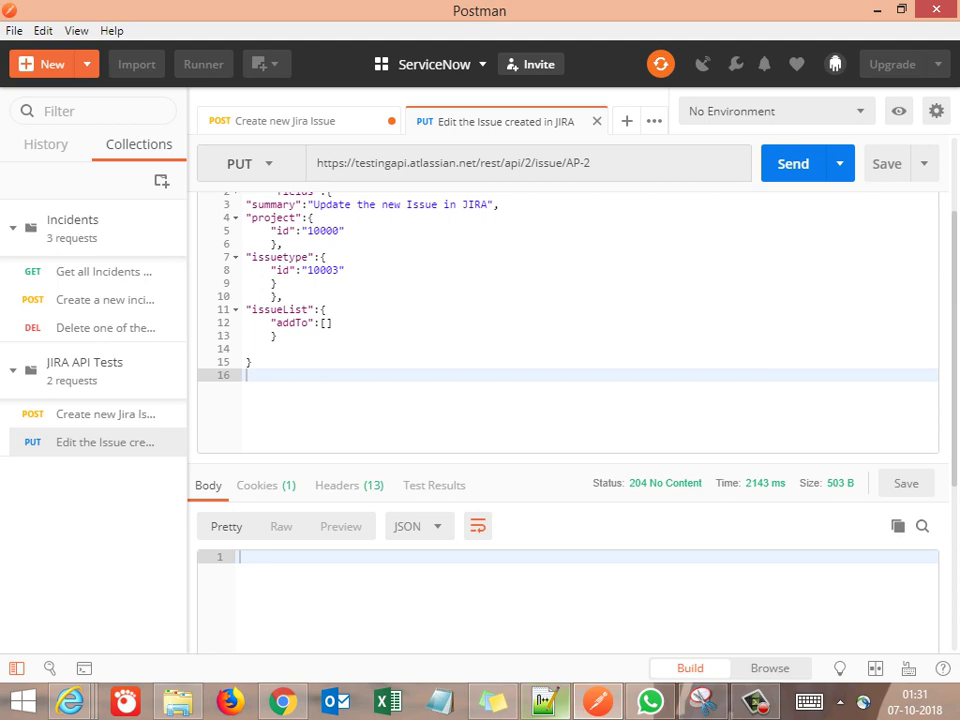
click(545, 700)
click(57, 604)
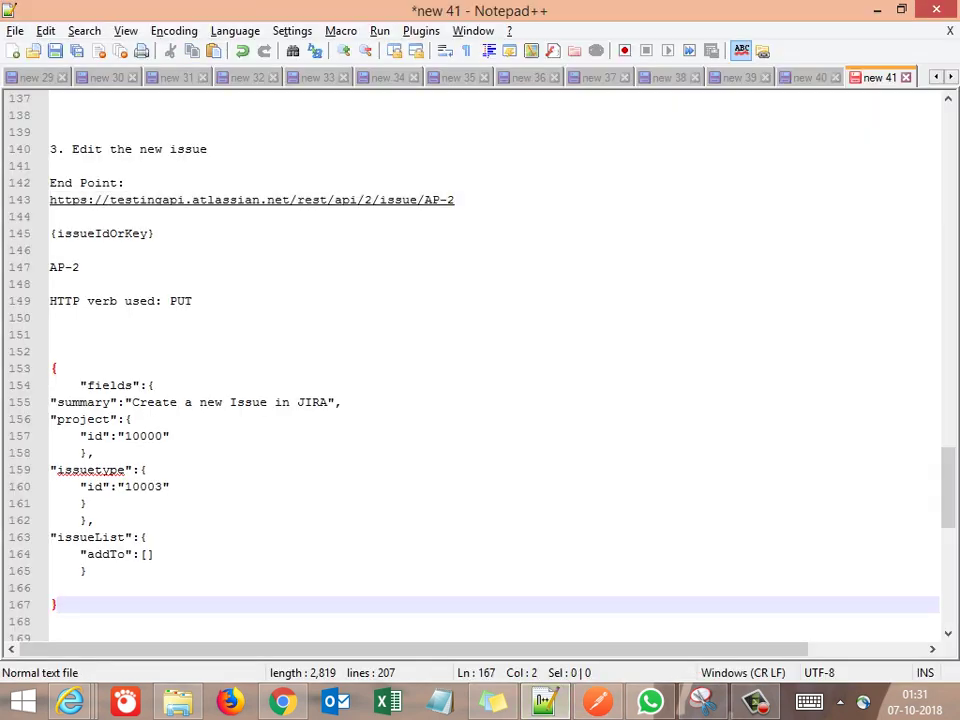
mouse_move(57, 604)
mouse_down()
mouse_move(50, 351)
mouse_move(50, 621)
mouse_up()
key(Down)
key(Down)
key(Down)
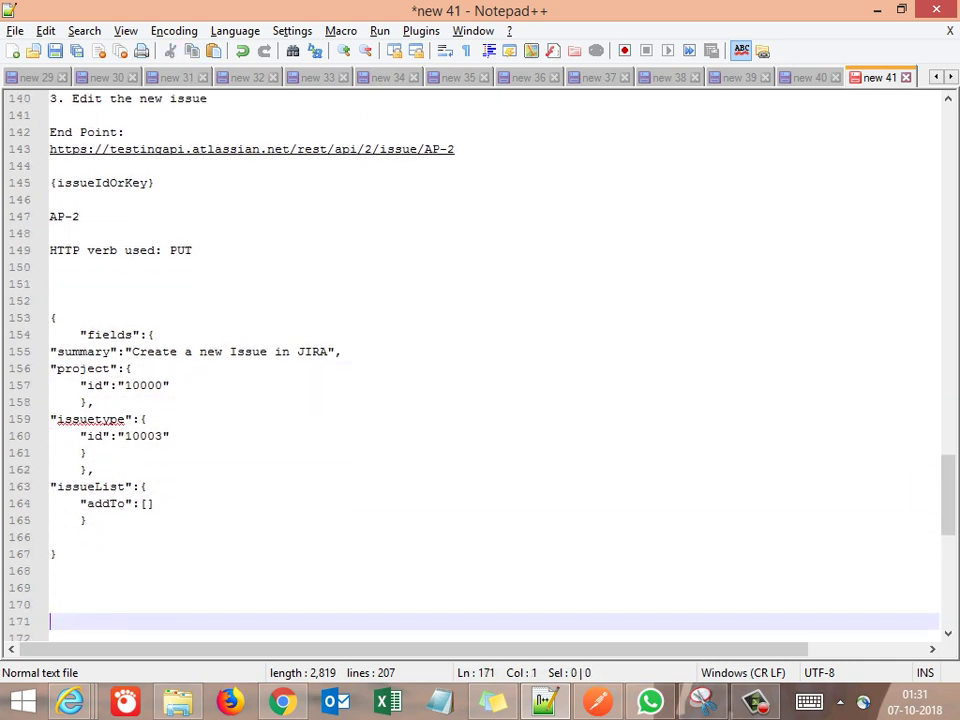
text(Update)
key(BackSpace)
text(:)
key(Return)
key(Return)
text(https://testingapi.atlassian.net/rest/api/2/issue/AP-2)
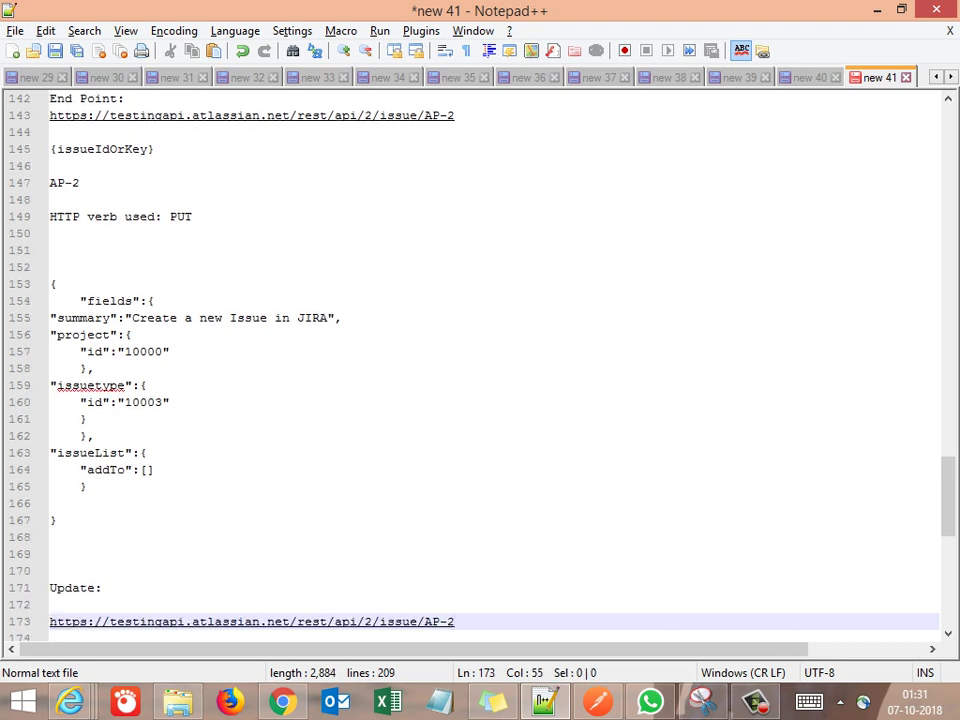
Copy the full PUT request body from Postman and paste it into the notes two lines below the Update endpoint
key(Return)
key(Return)
key(alt+Tab)
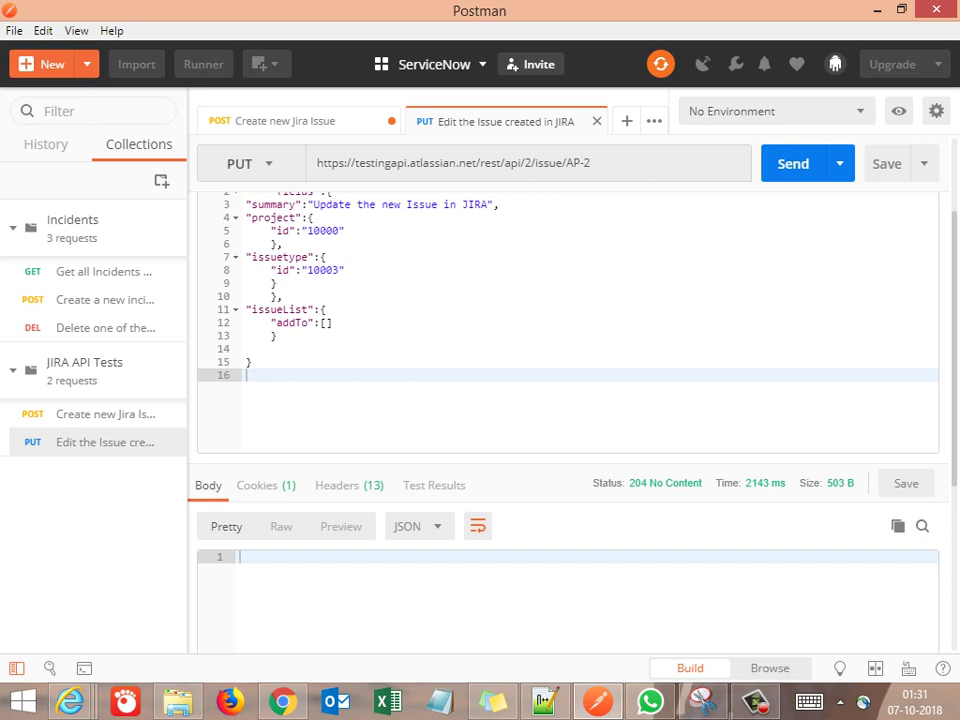
key(ctrl+a)
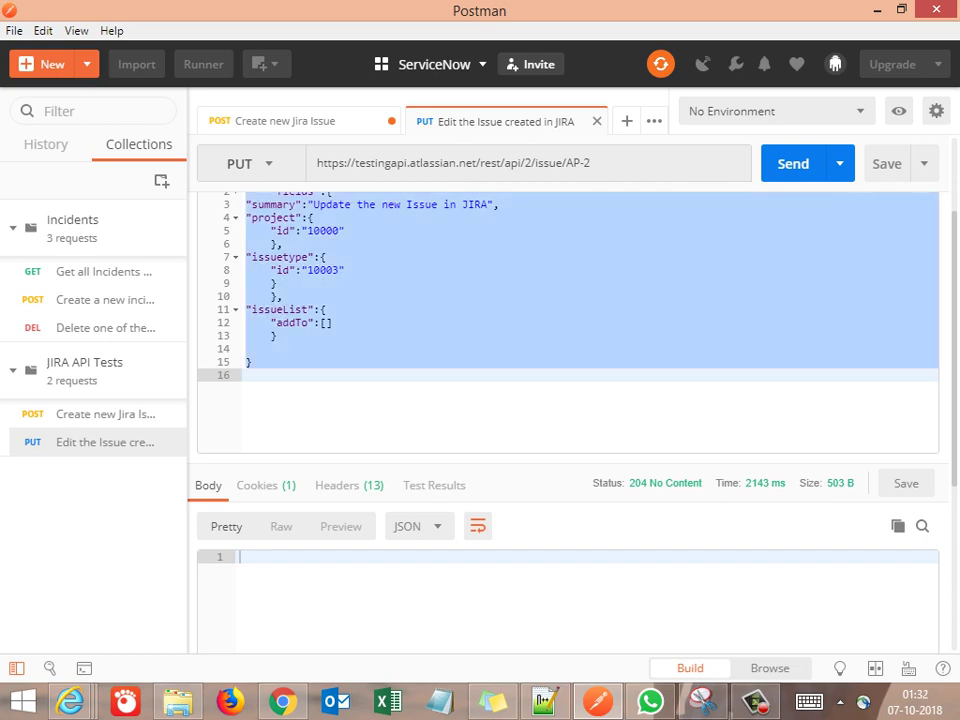
key(ctrl+c)
key(alt+Tab)
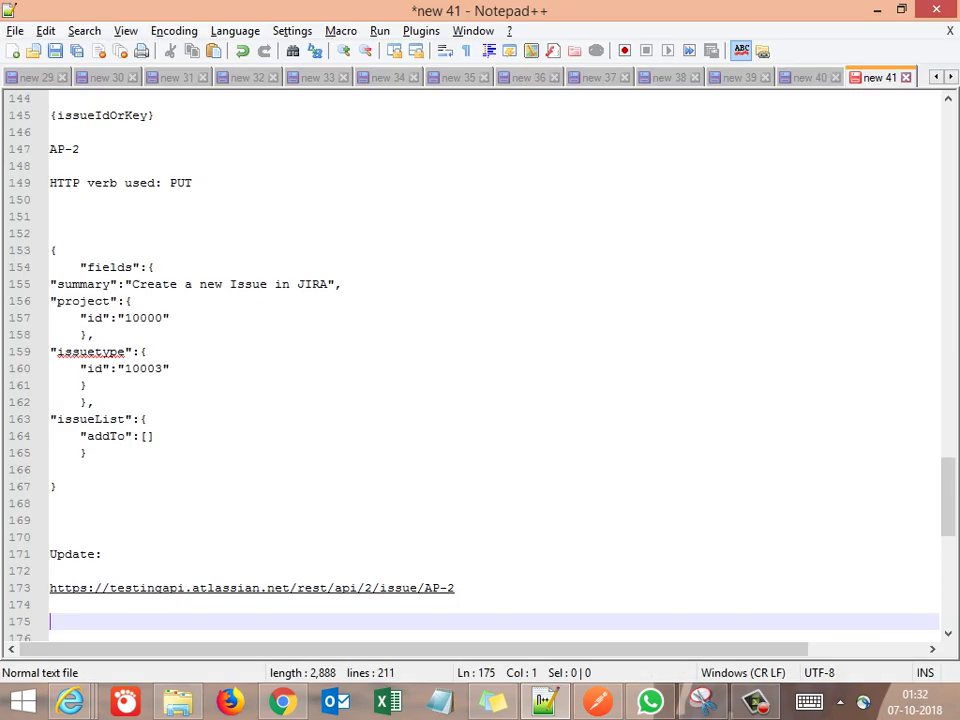
key(ctrl+v)
Switch to Jira in Chrome, open the APITEST project backlog and view the details of issue AP-1
key(alt+Tab)
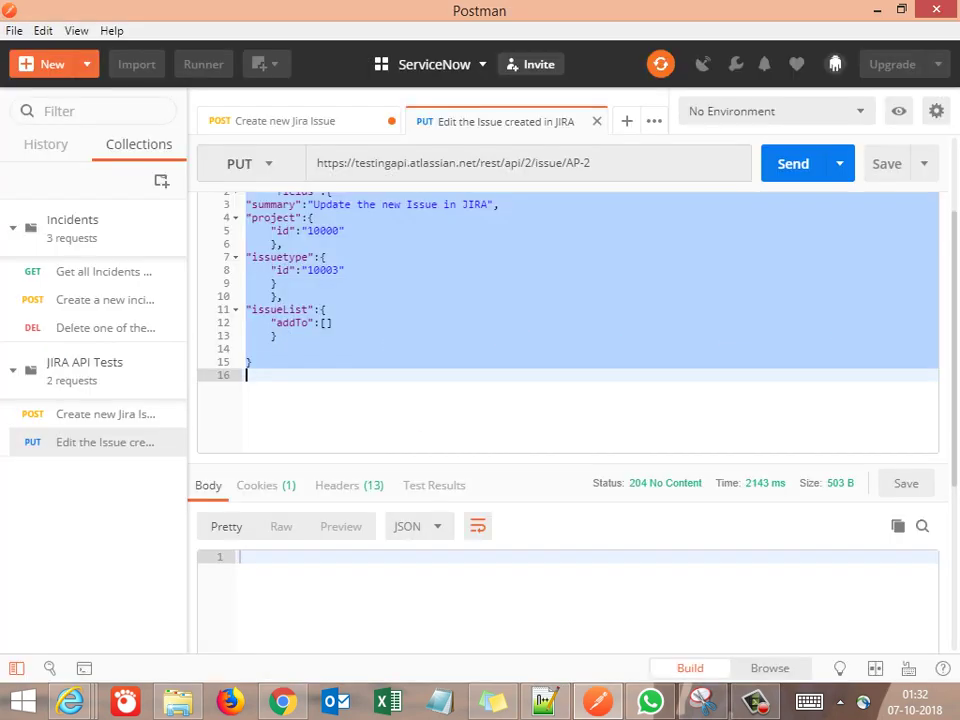
mouse_move(283, 701)
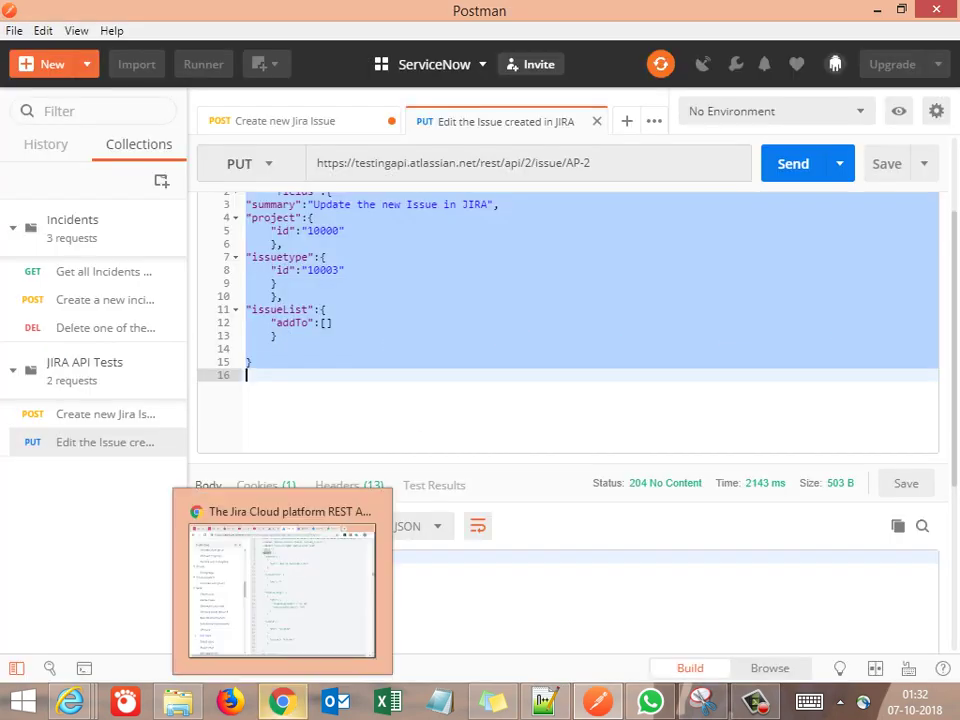
click(280, 560)
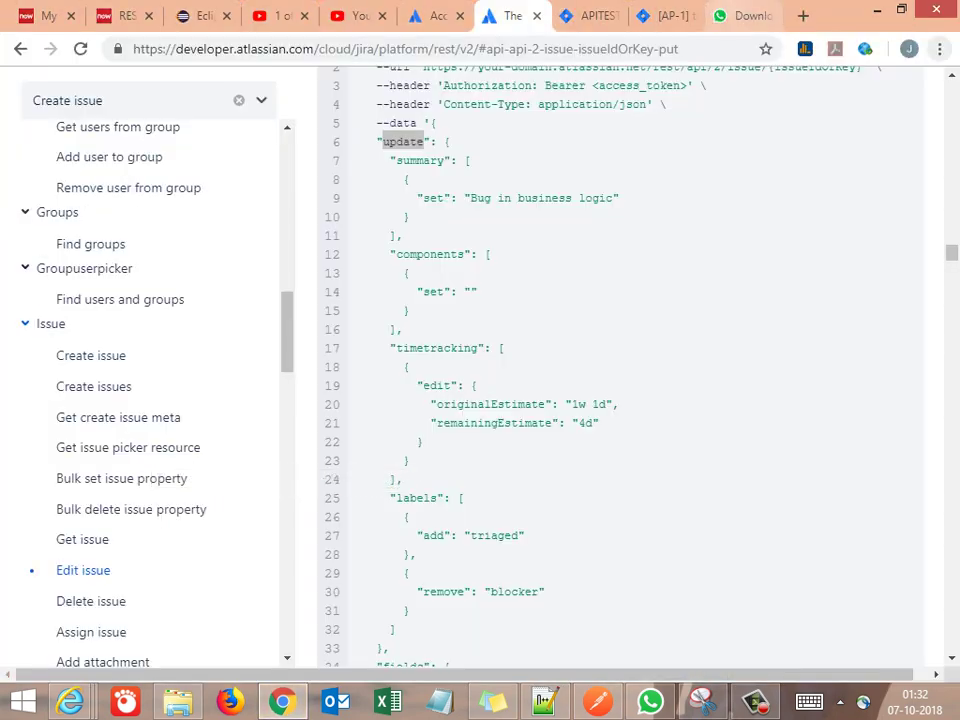
click(668, 16)
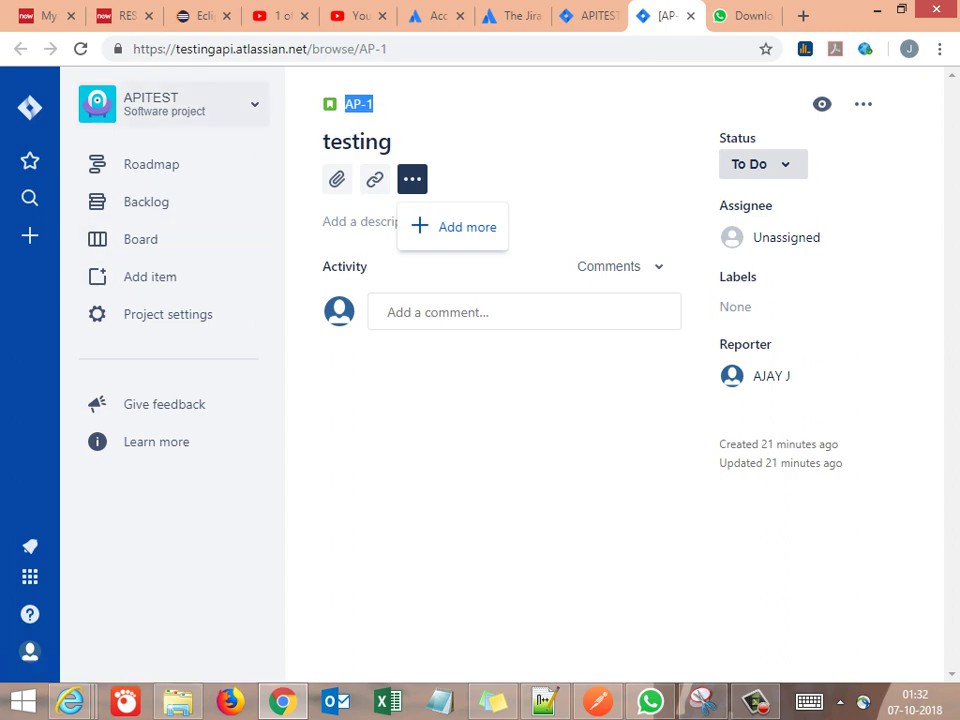
click(170, 104)
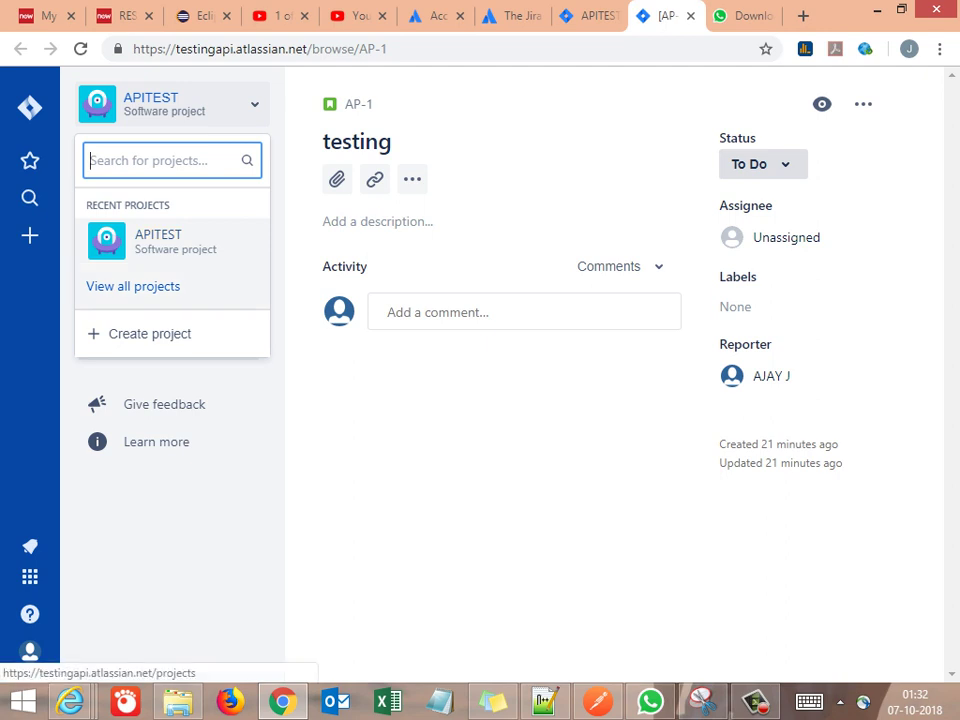
click(158, 240)
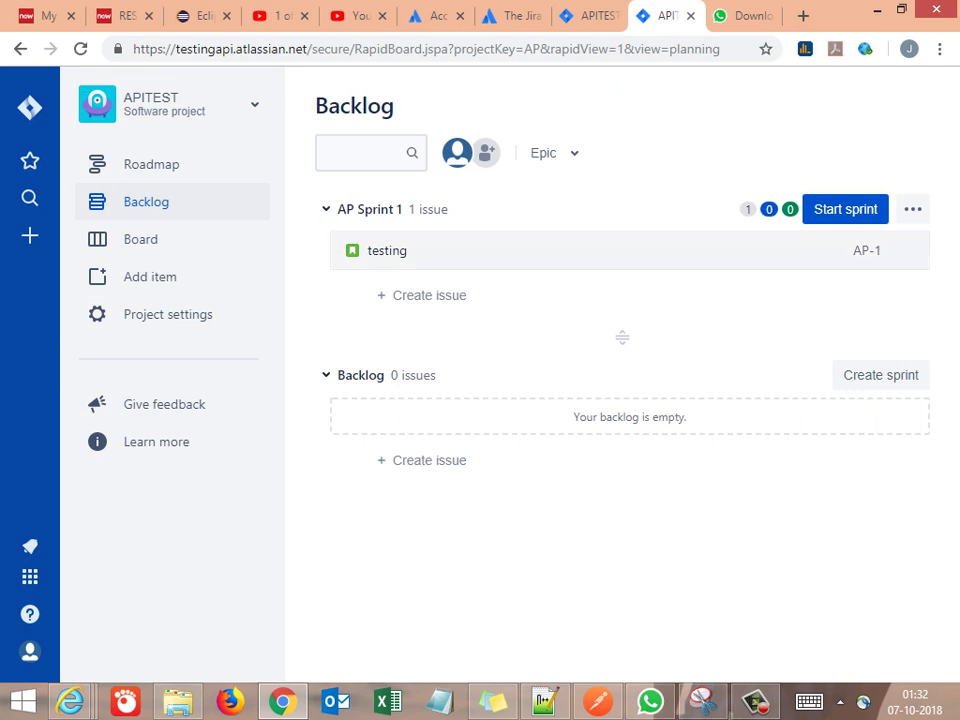
click(400, 250)
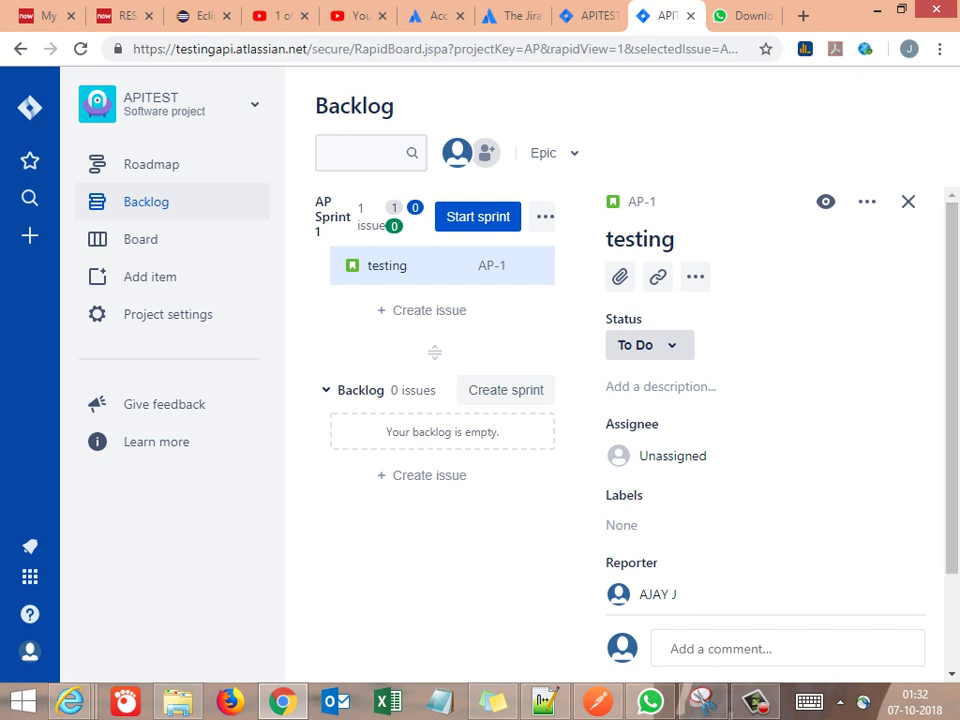
In the other open APITEST backlog page, close the developer tools, then reload the page and check the Epic filter's options
click(590, 15)
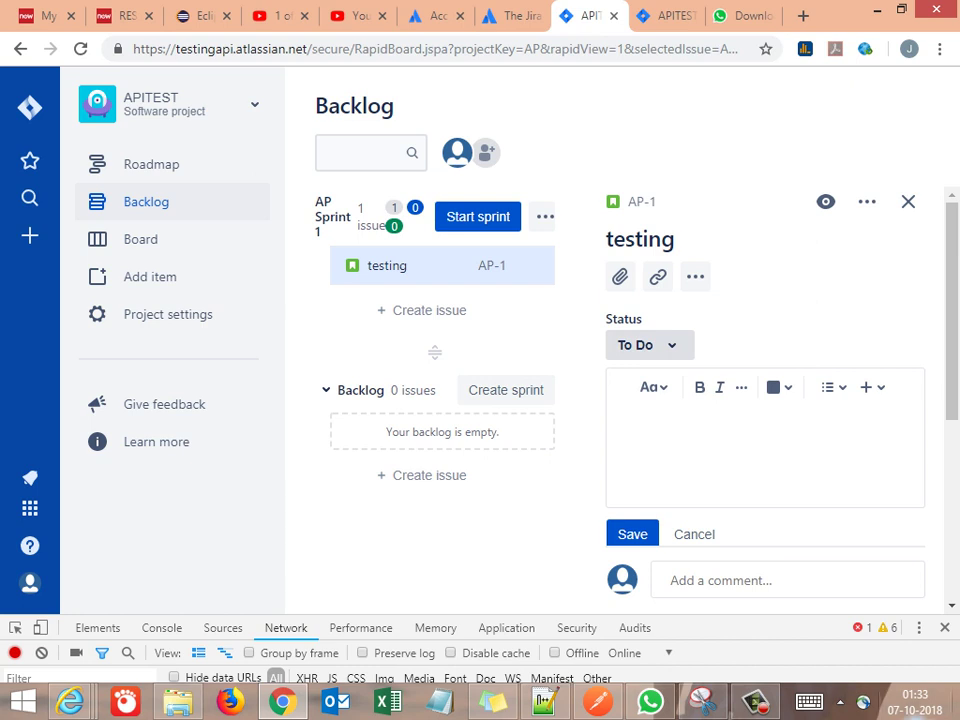
click(944, 627)
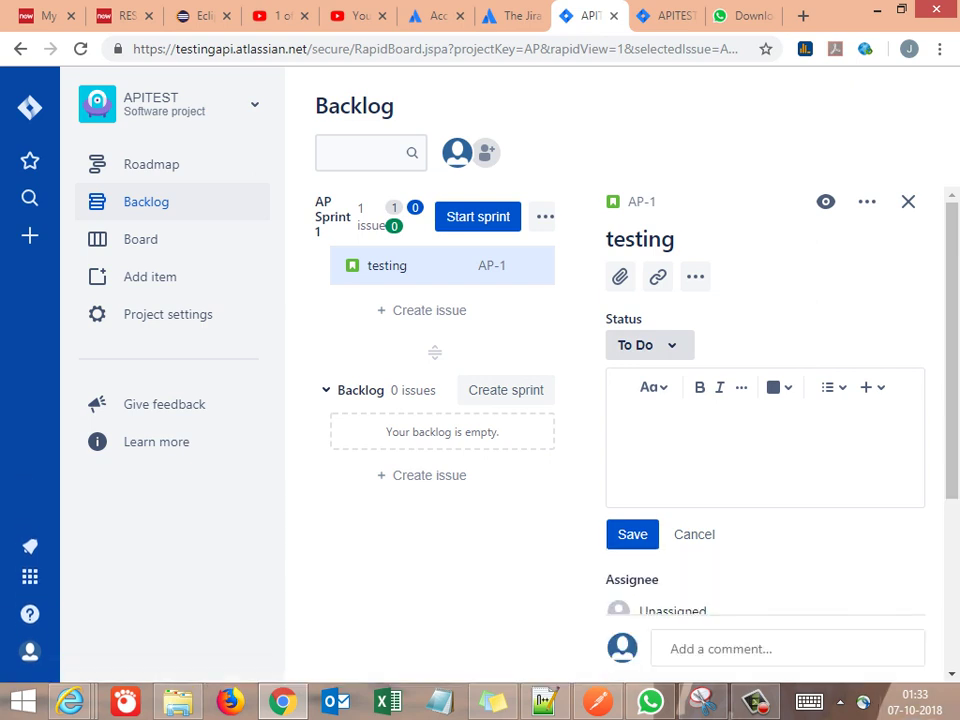
key(F5)
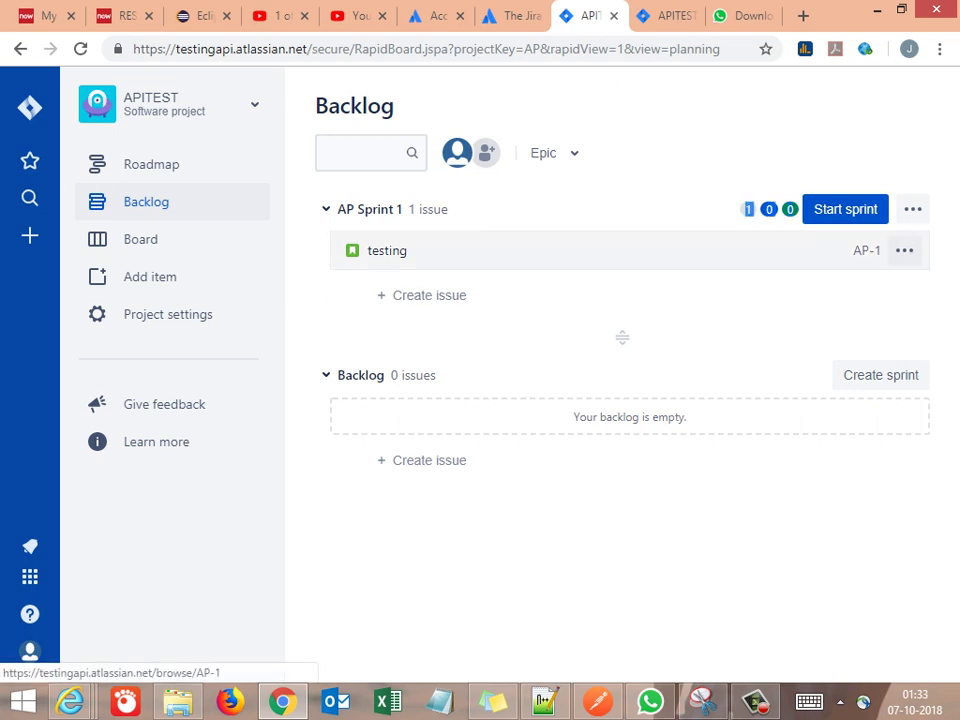
click(552, 153)
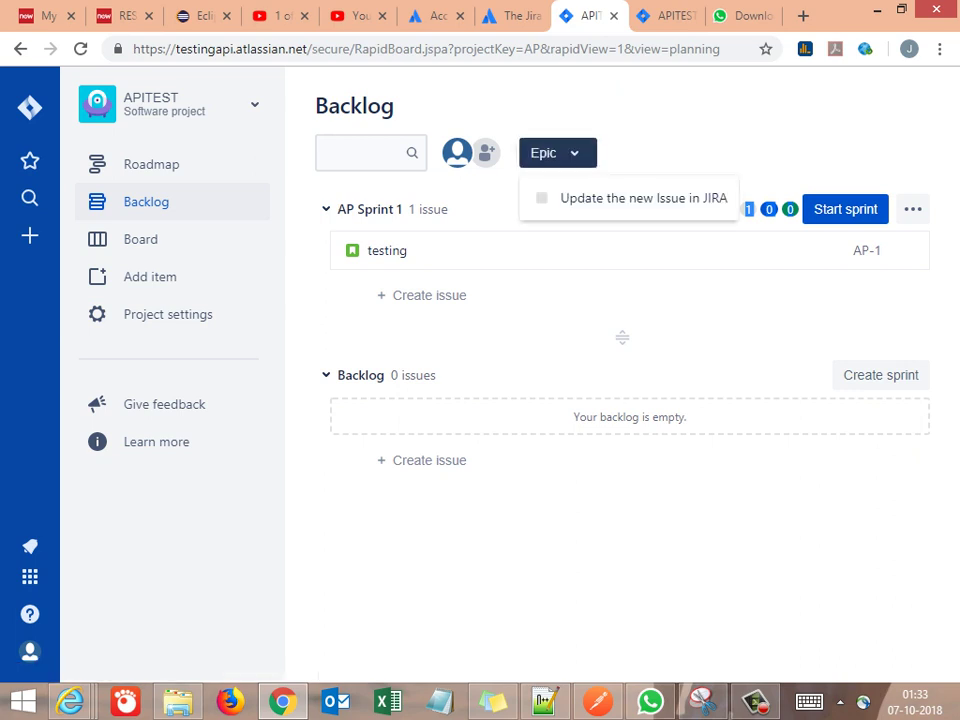
click(555, 153)
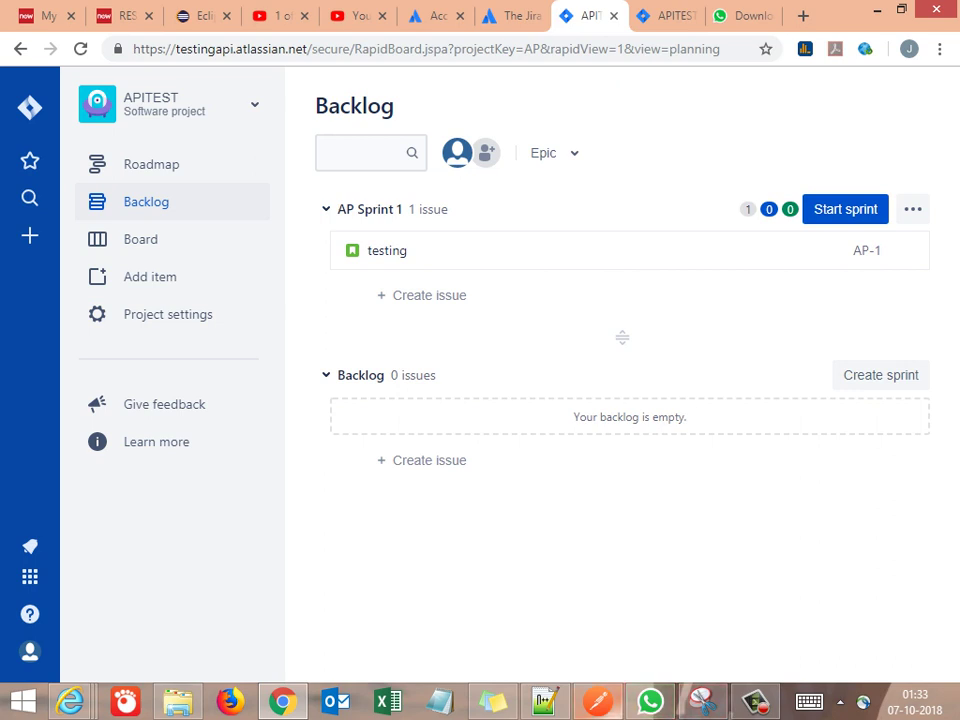
Switch to Postman, set the issuetype id to 10002 in the "Create new Jira Issue" request body and send the request
click(597, 701)
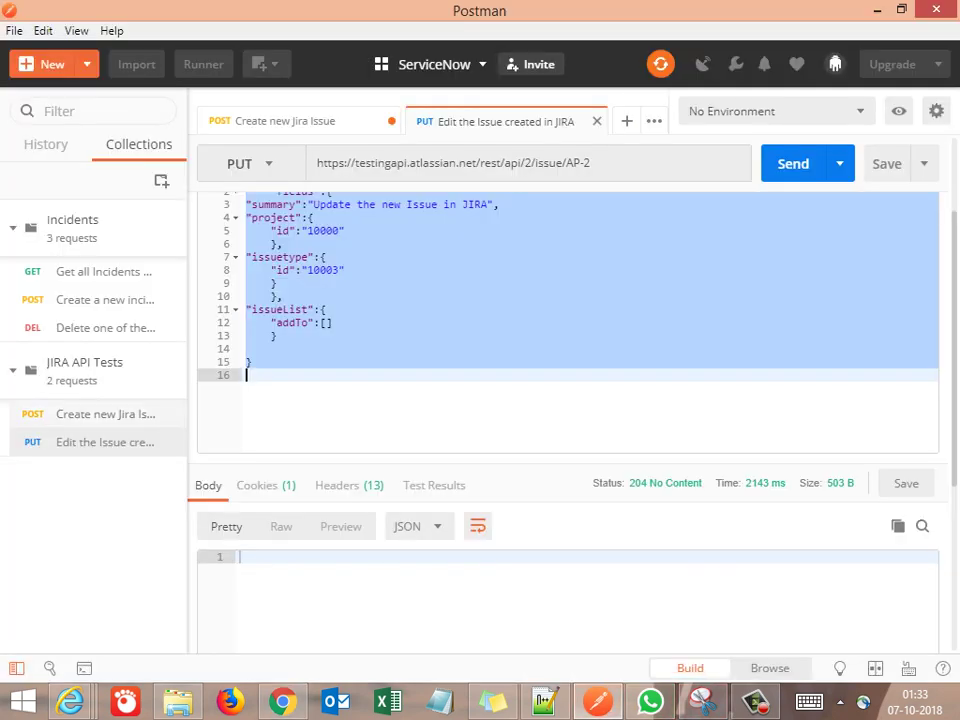
click(100, 413)
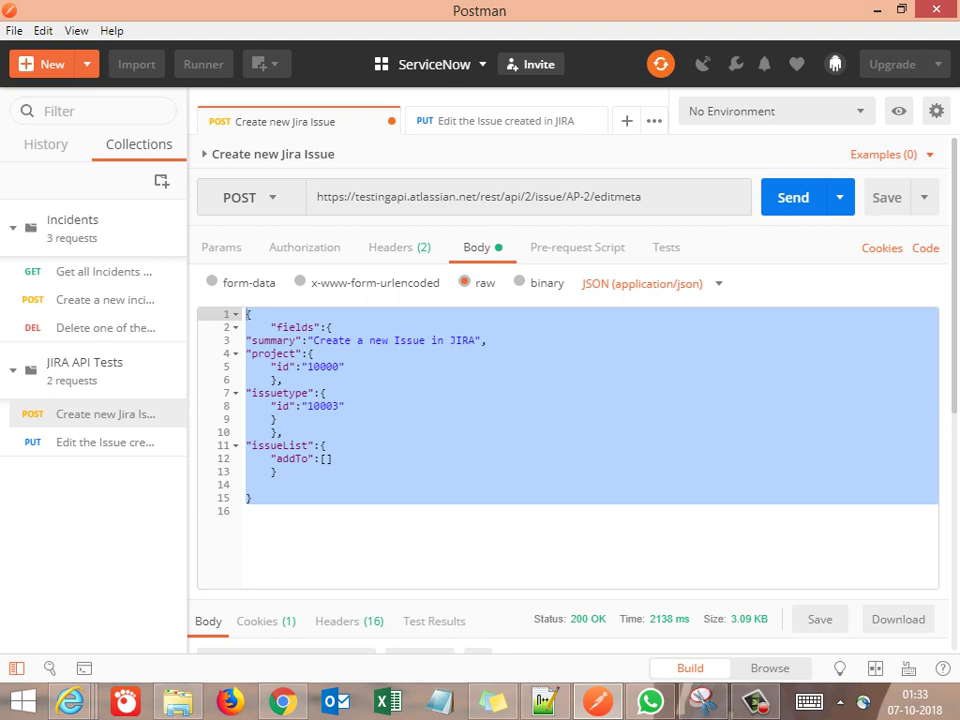
click(345, 406)
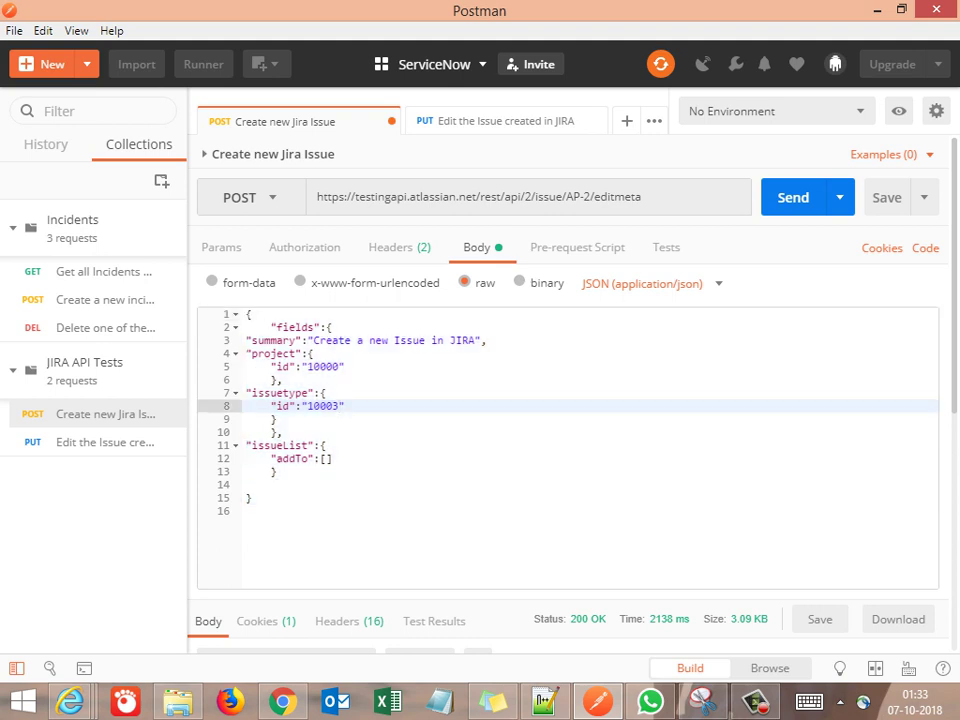
key(BackSpace)
text(2)
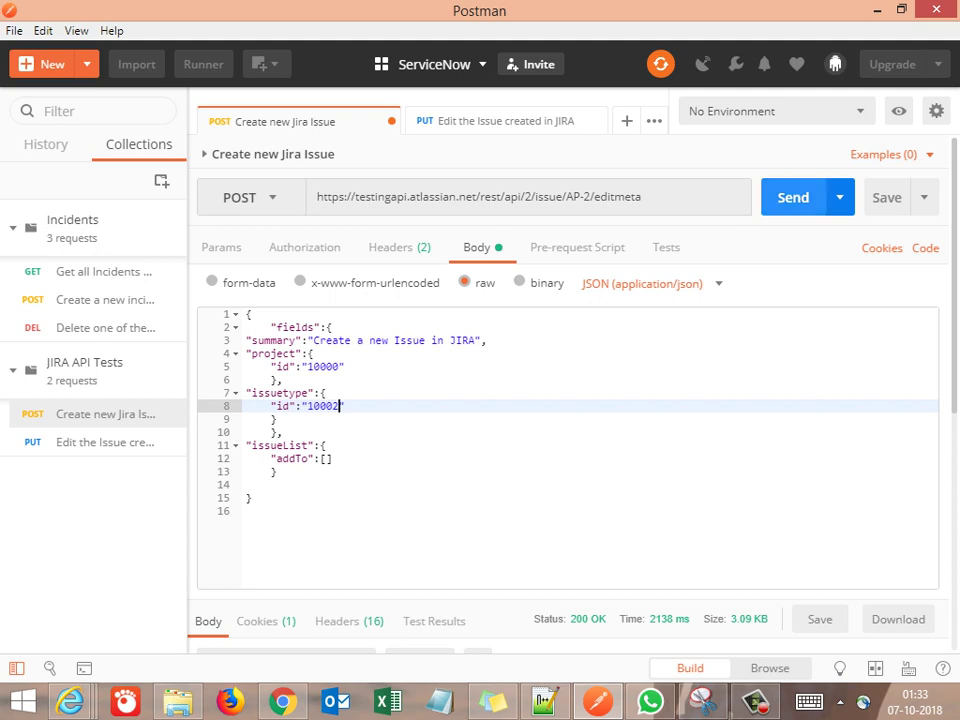
key(ctrl+Return)
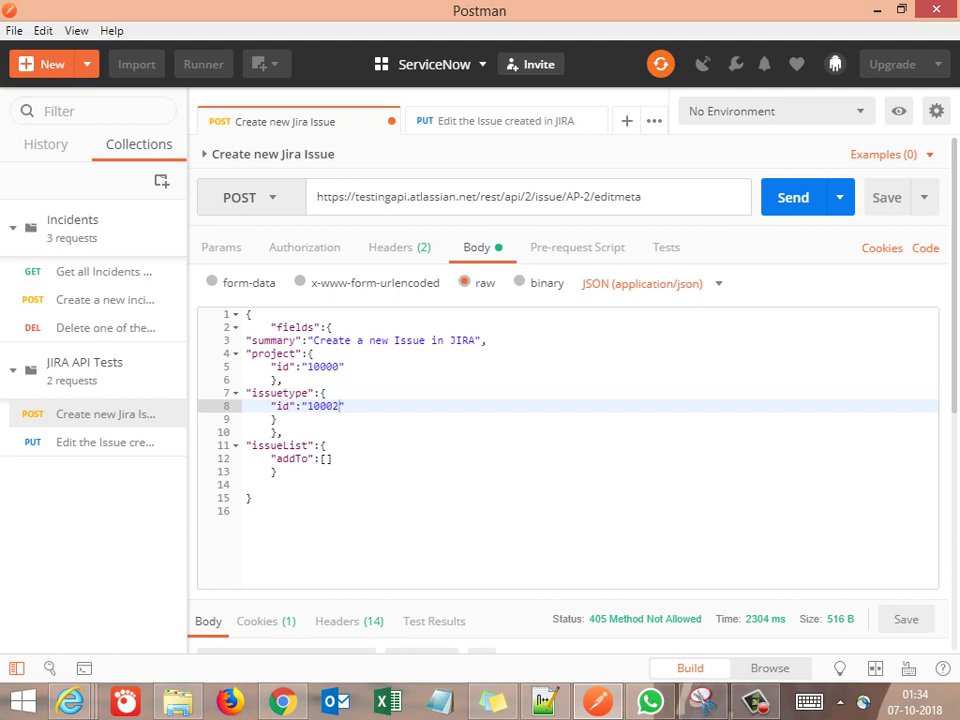
click(643, 197)
key(BackSpace)
key(BackSpace)
key(BackSpace)
key(BackSpace)
key(BackSpace)
key(BackSpace)
key(BackSpace)
key(BackSpace)
key(BackSpace)
key(BackSpace)
key(BackSpace)
key(BackSpace)
key(BackSpace)
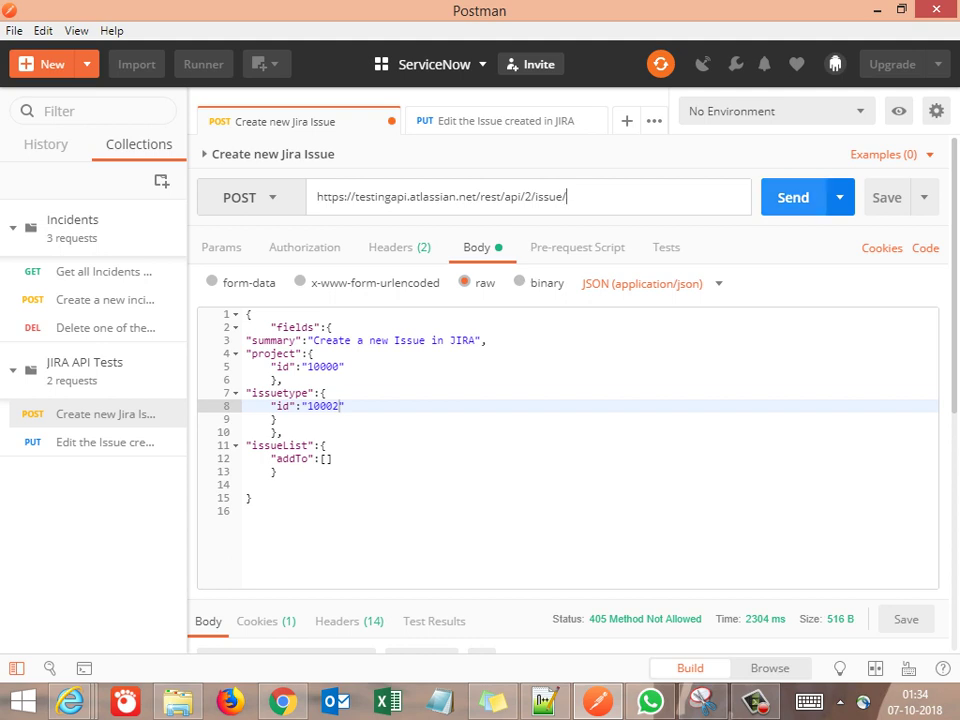
key(BackSpace)
key(ctrl+Return)
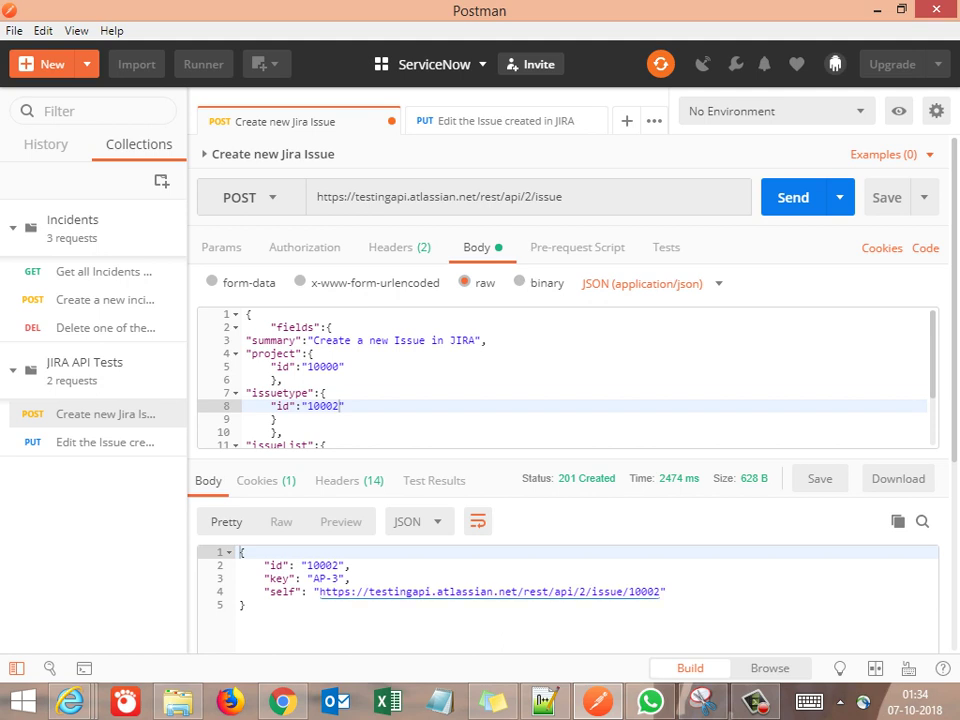
Open the new issue's self link from the response as a GET request, send it and examine the response
click(640, 590)
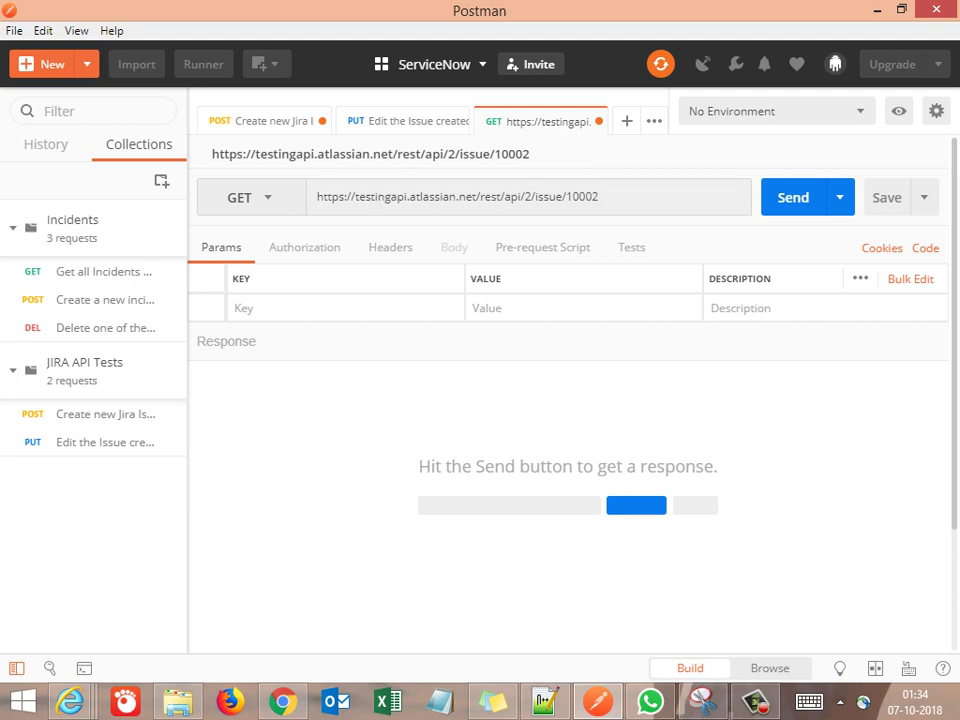
click(457, 196)
key(ctrl+a)
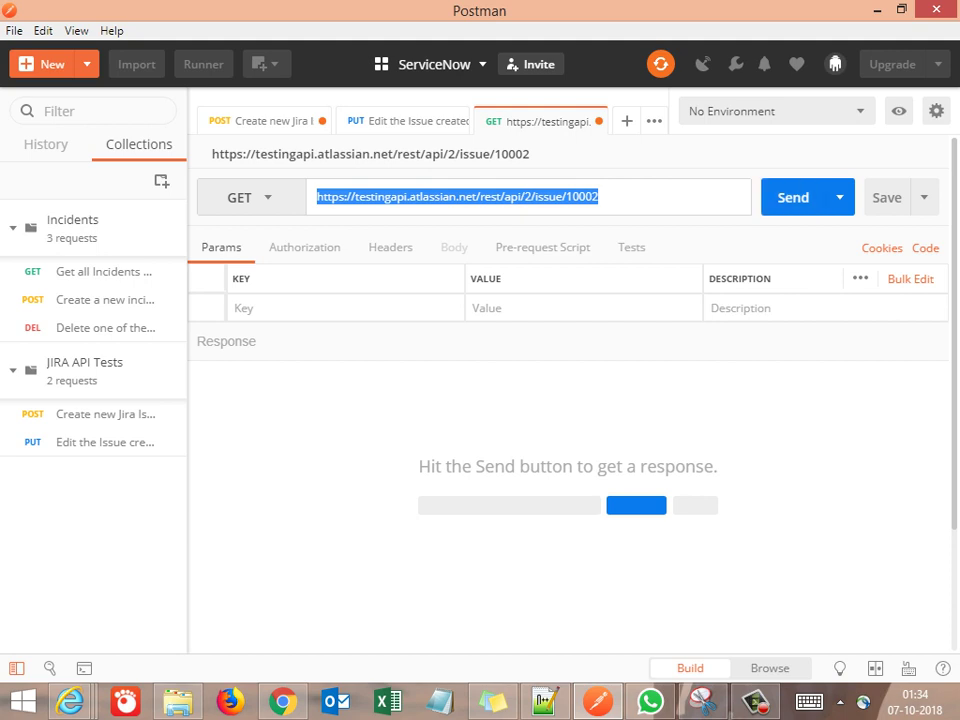
key(Return)
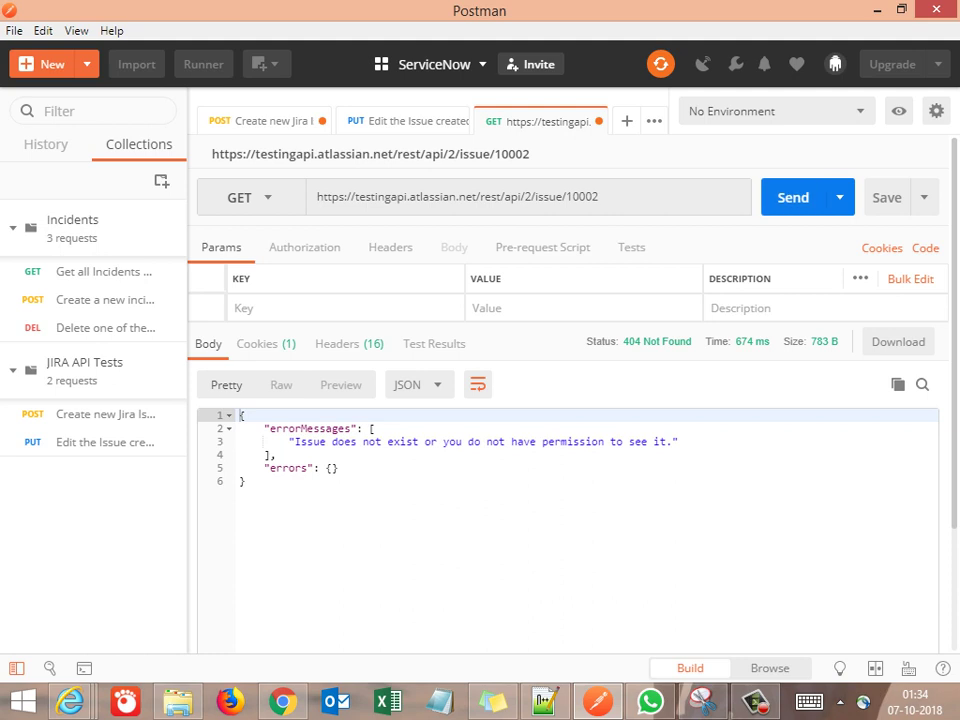
triple_click(561, 441)
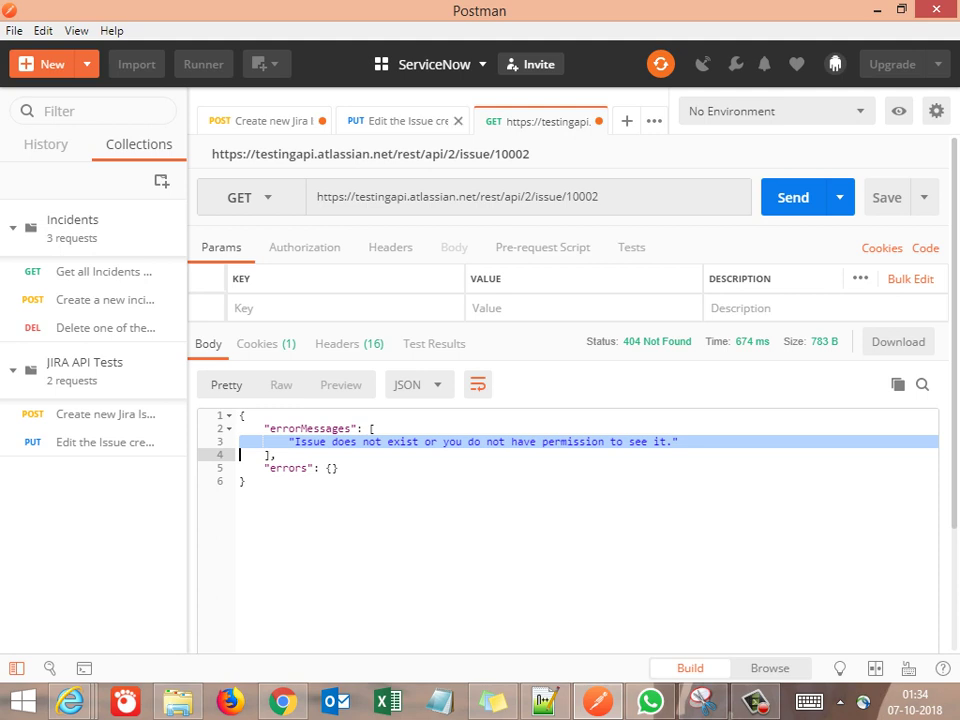
key(ctrl+shift+Tab)
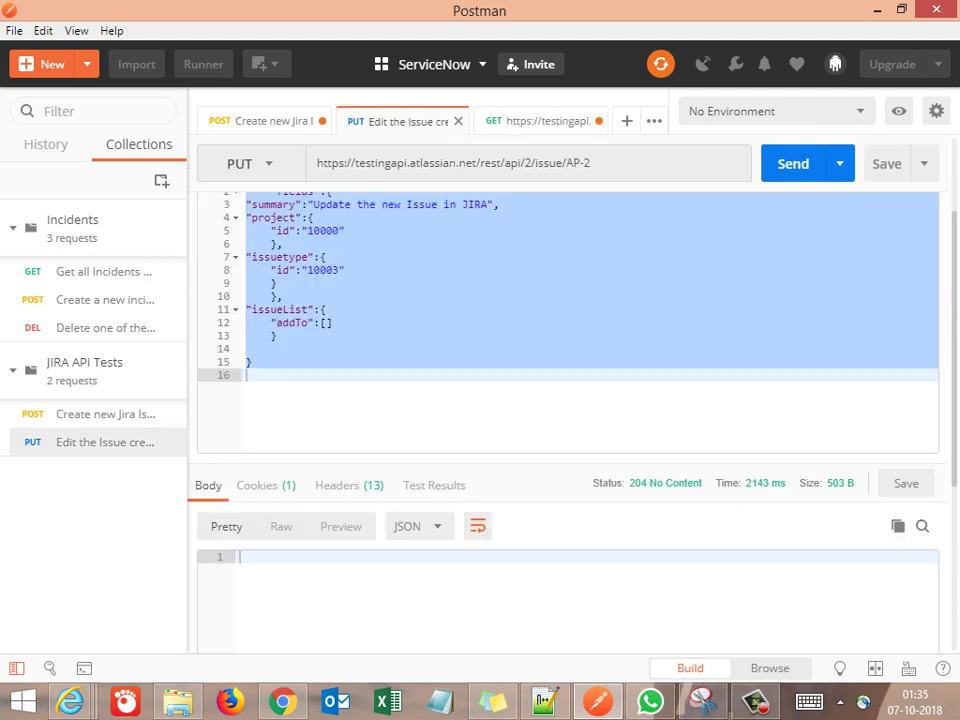
key(ctrl+Tab)
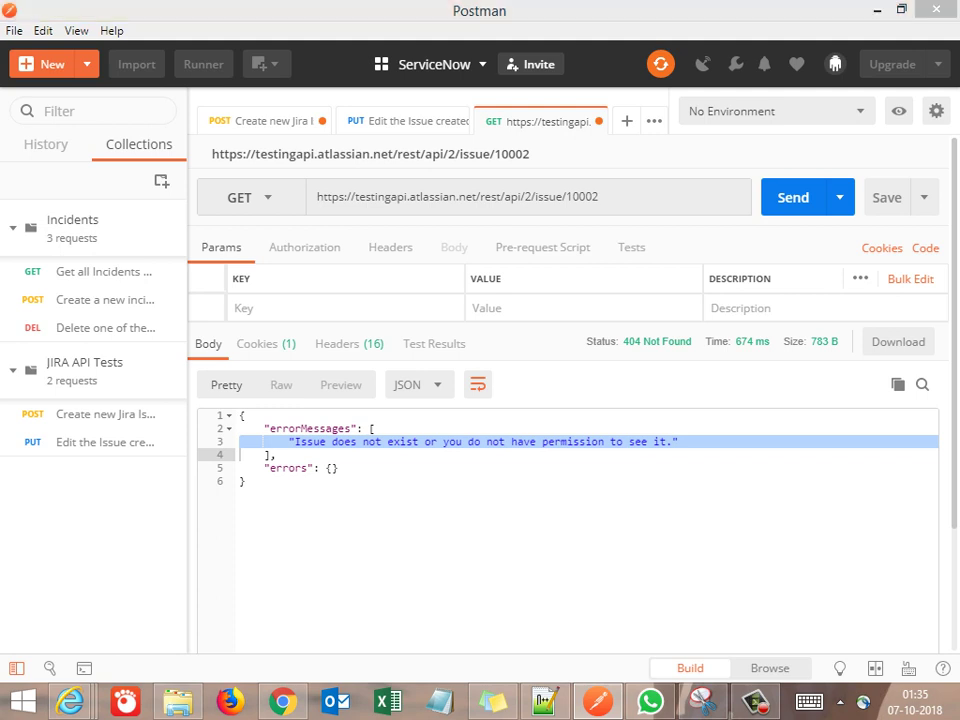
Switch to Jira in Chrome and view the list of all issues to check for the ones made through the API
key(alt+Tab)
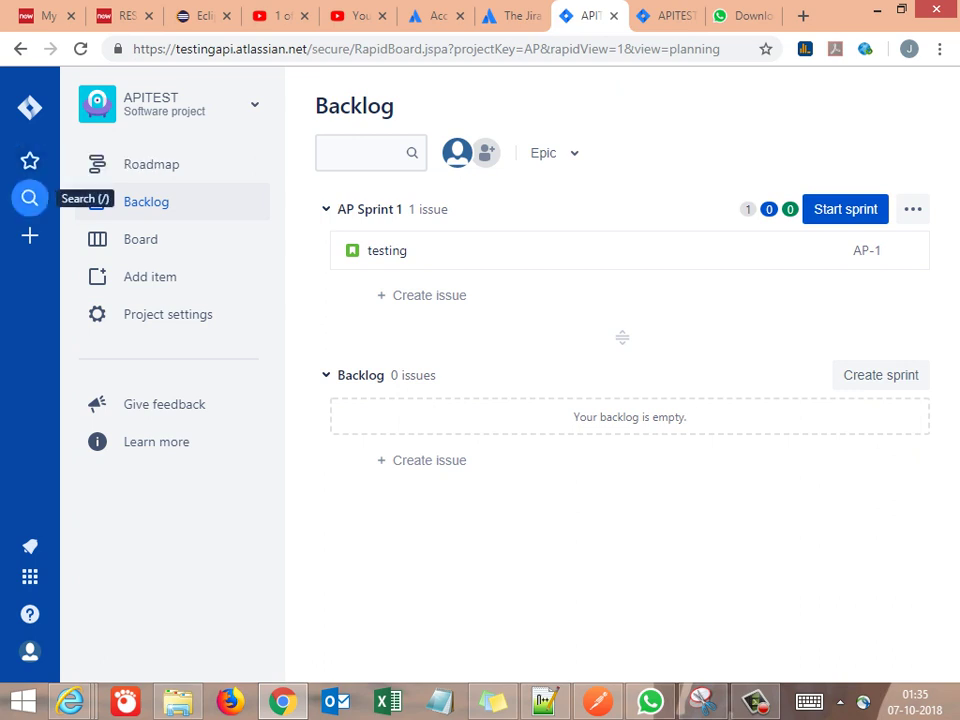
click(29, 197)
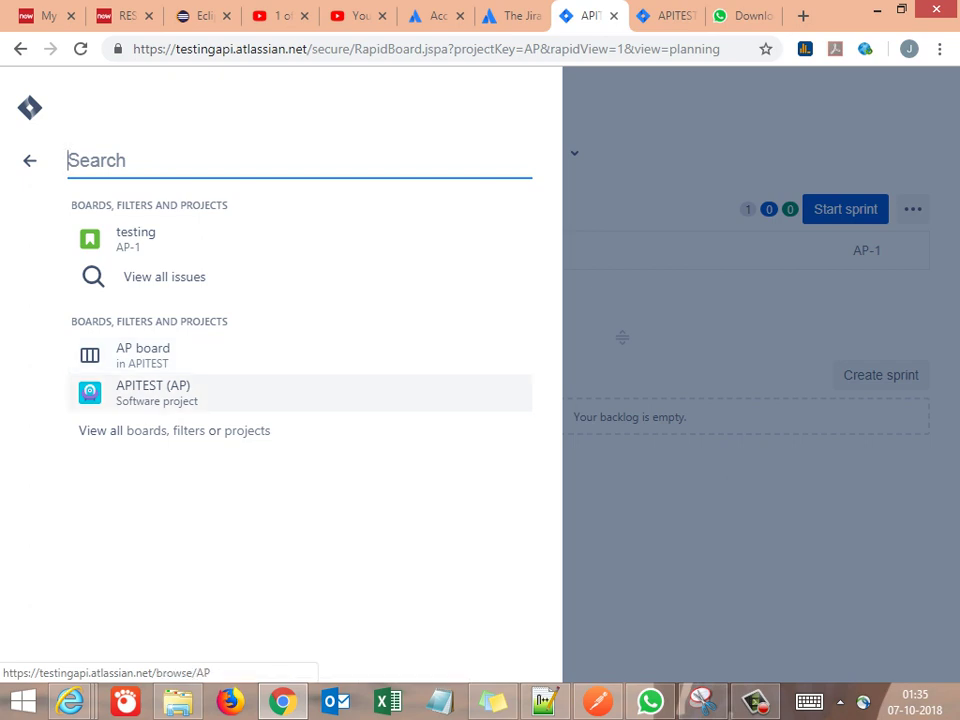
click(164, 277)
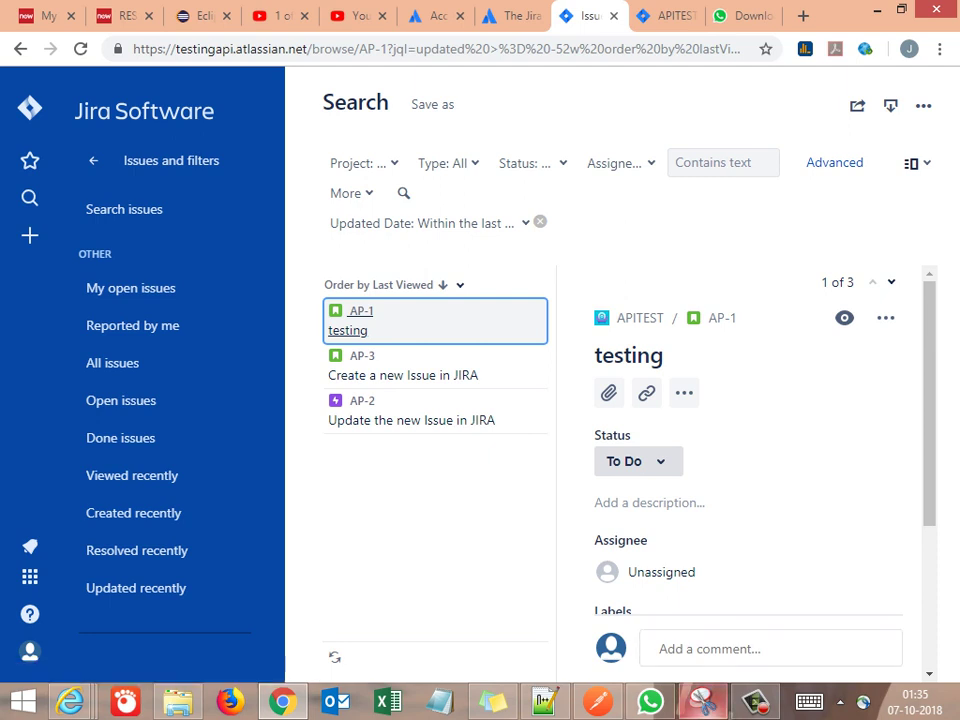
mouse_move(703, 701)
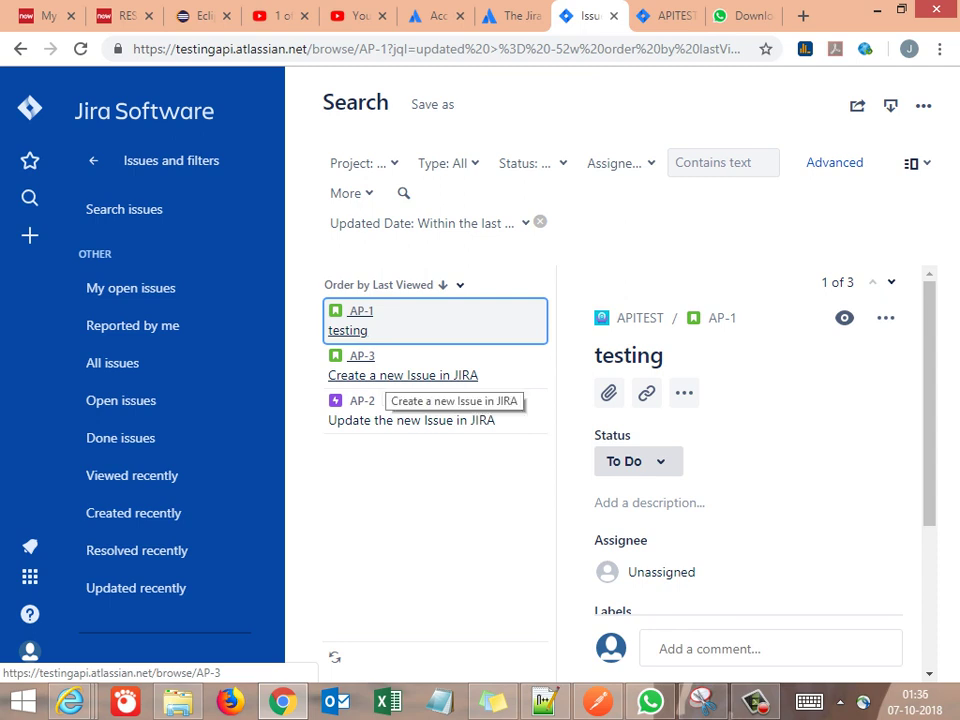
Open issues AP-3 and AP-2 in the search results and examine their summaries, types and detail fields
click(400, 376)
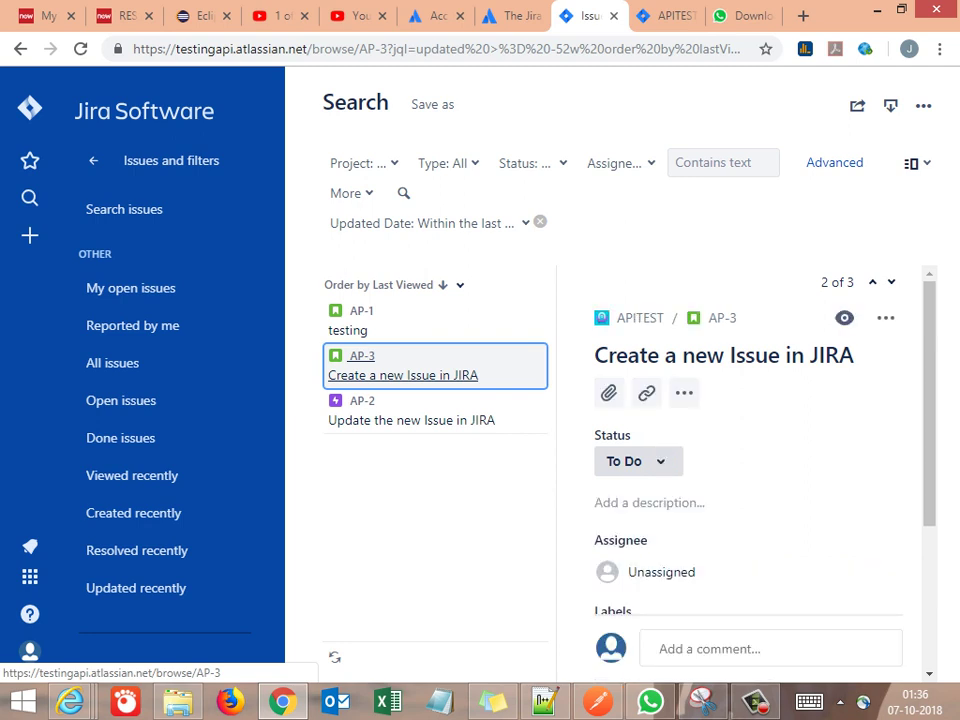
click(411, 420)
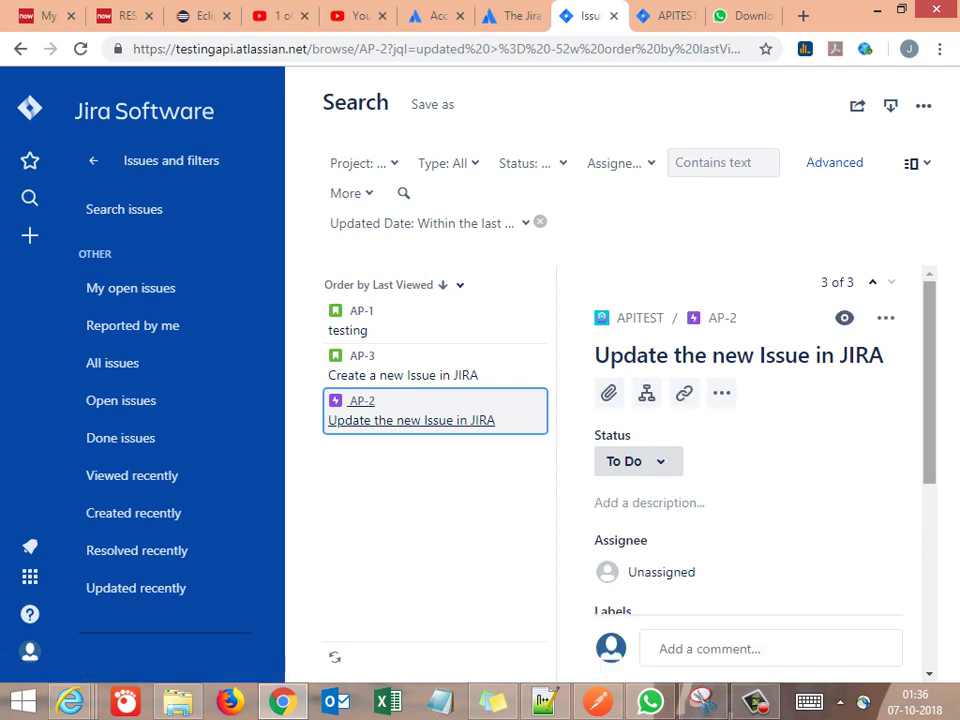
scroll(740, 470, down, 3)
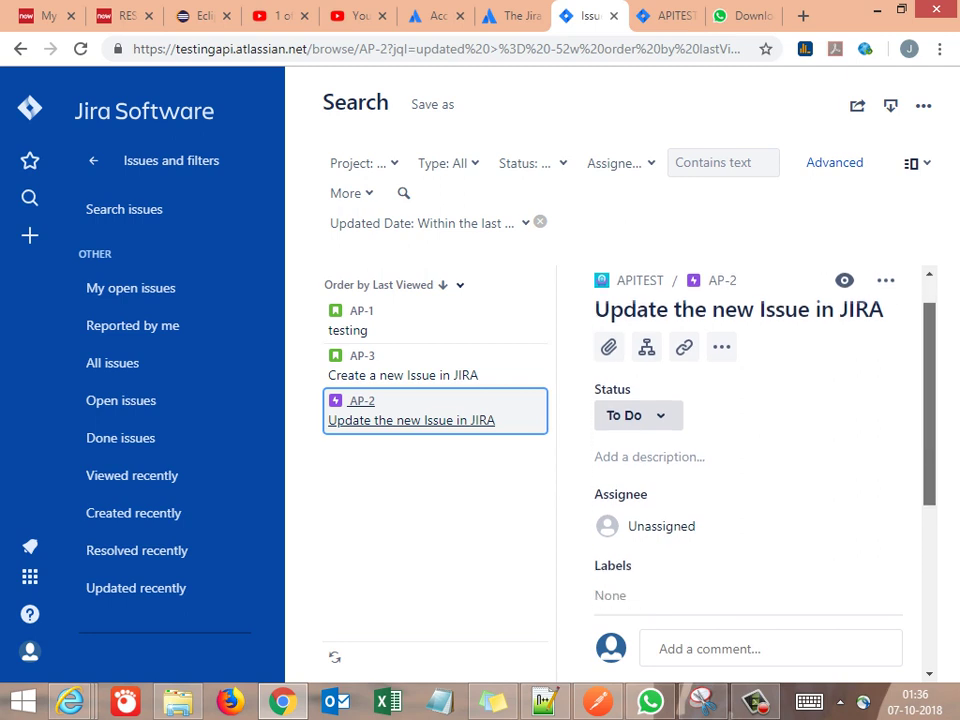
scroll(740, 470, down, 3)
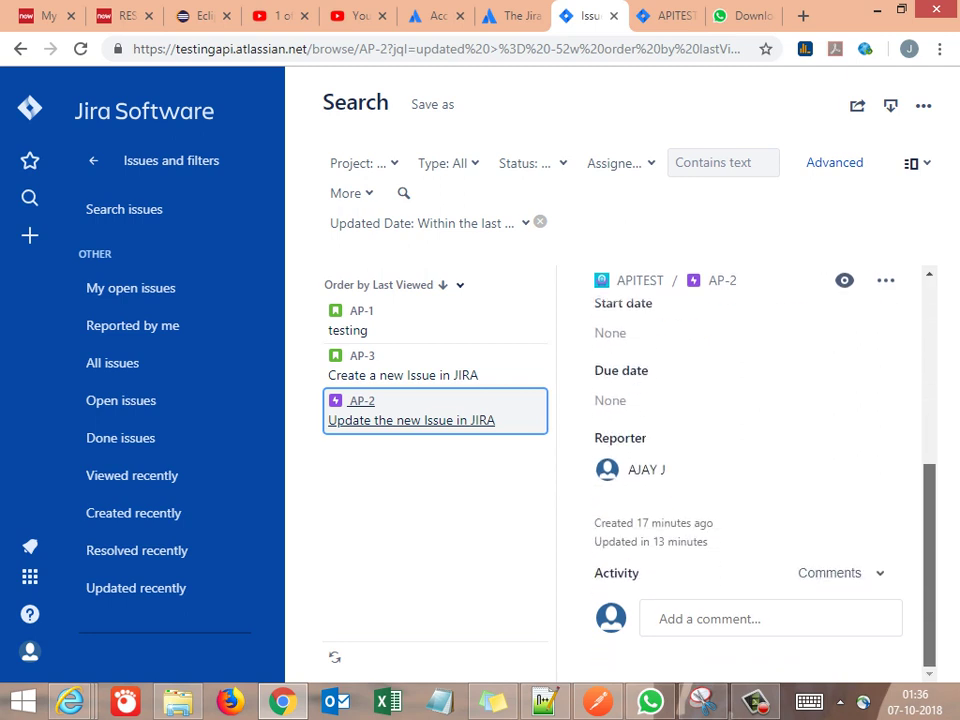
scroll(740, 470, up, 6)
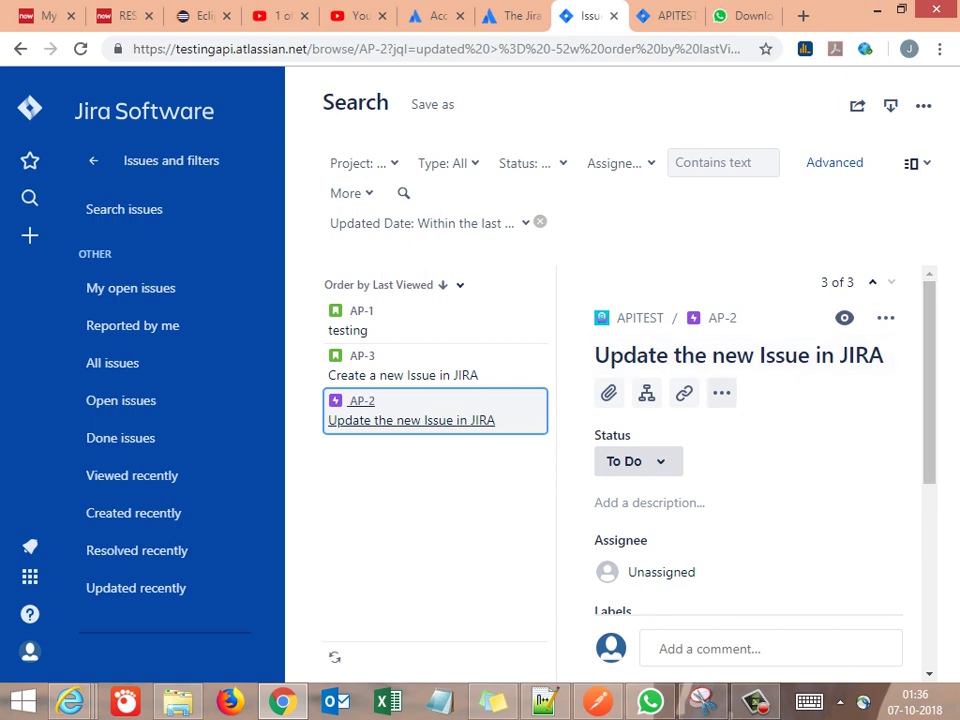
click(721, 392)
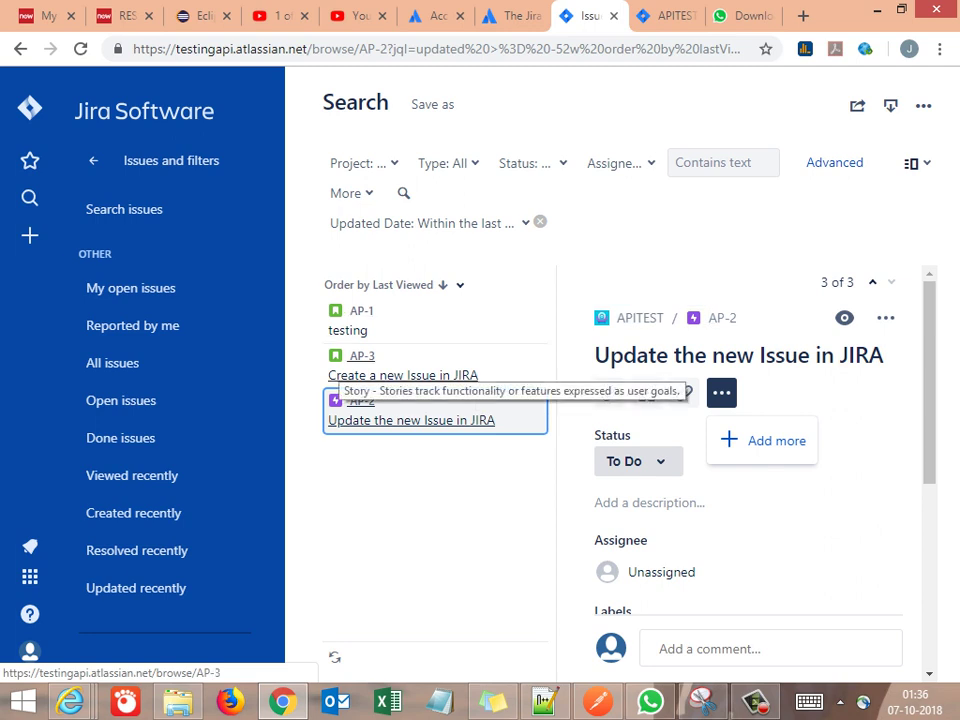
click(336, 358)
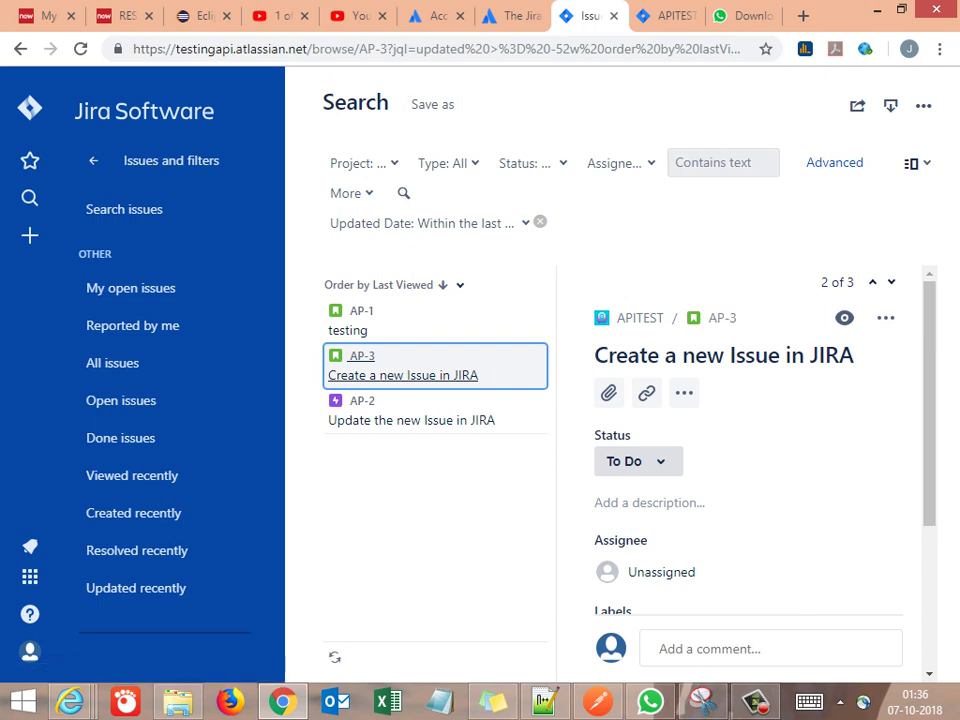
Change the issue search to the advanced query and List View, and look through the issue table's columns
click(834, 162)
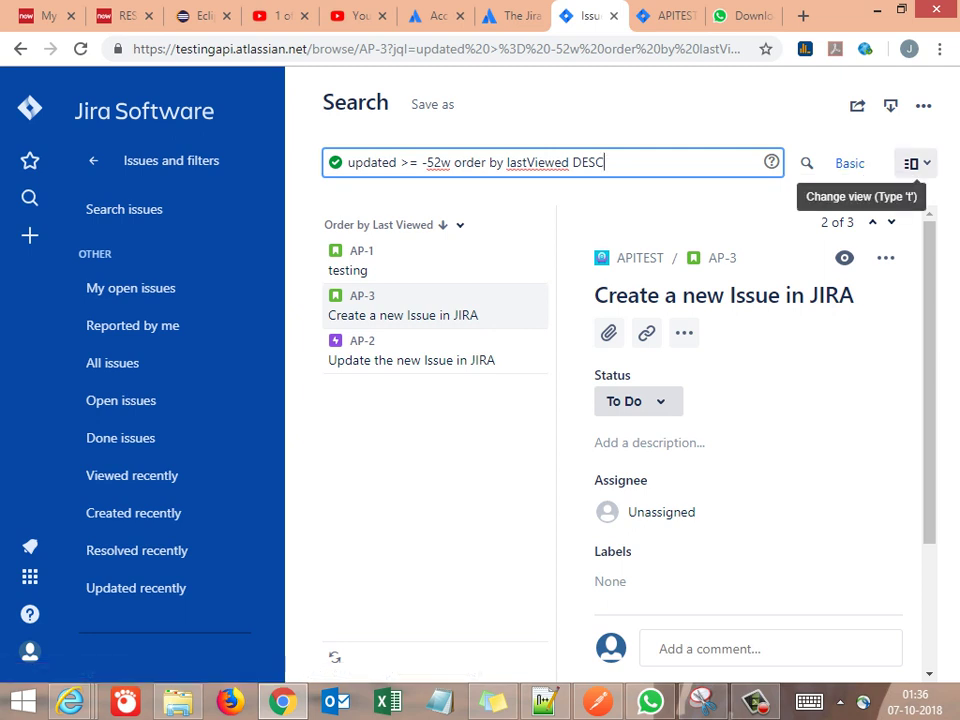
click(912, 163)
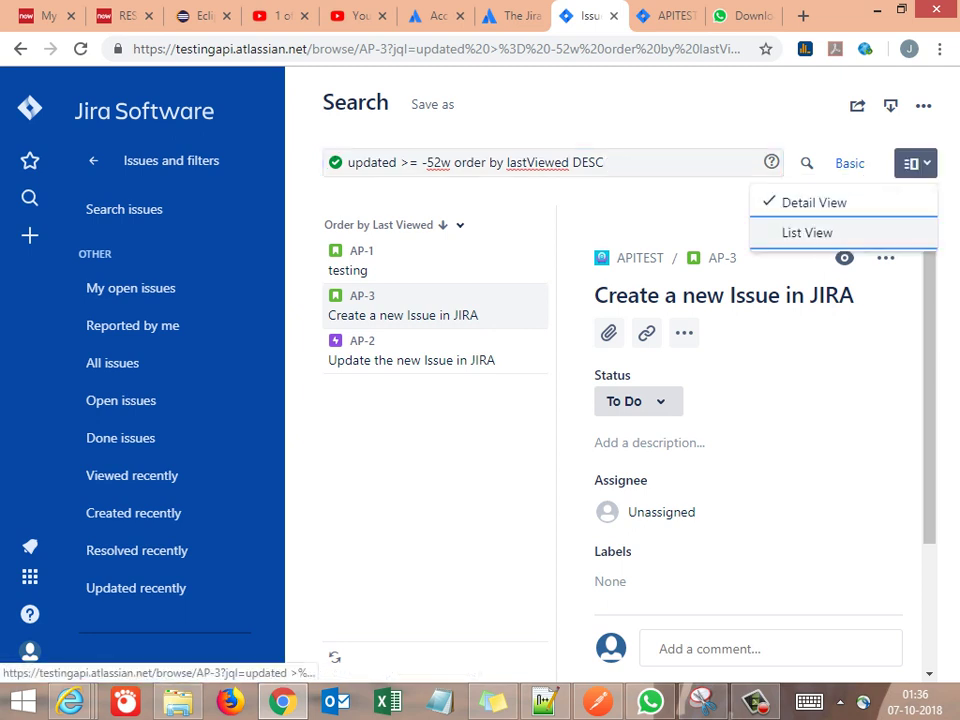
click(807, 232)
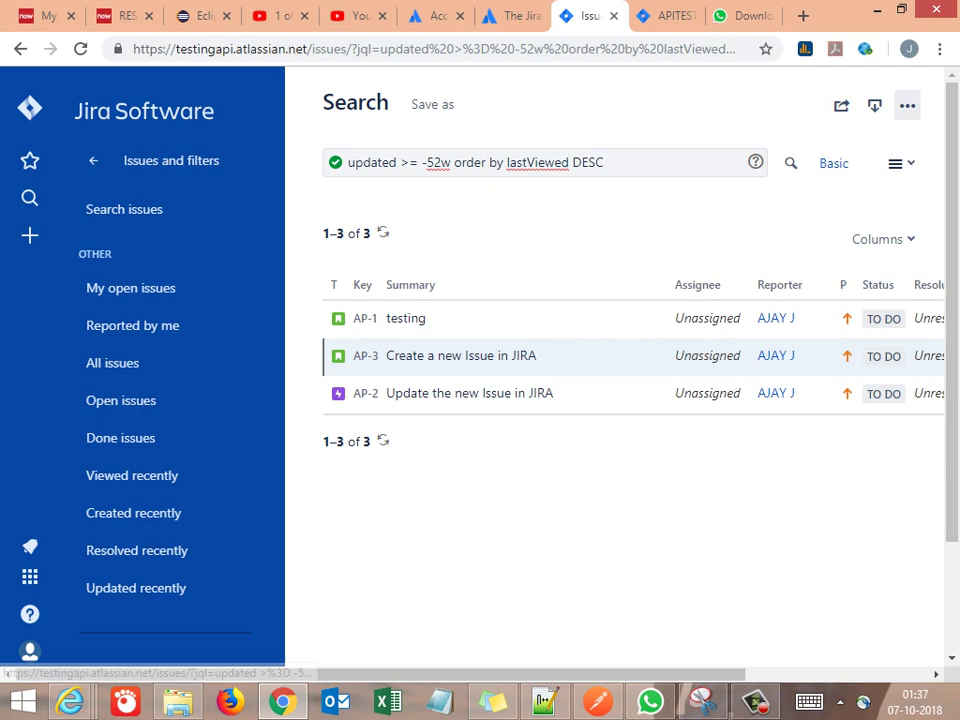
click(907, 105)
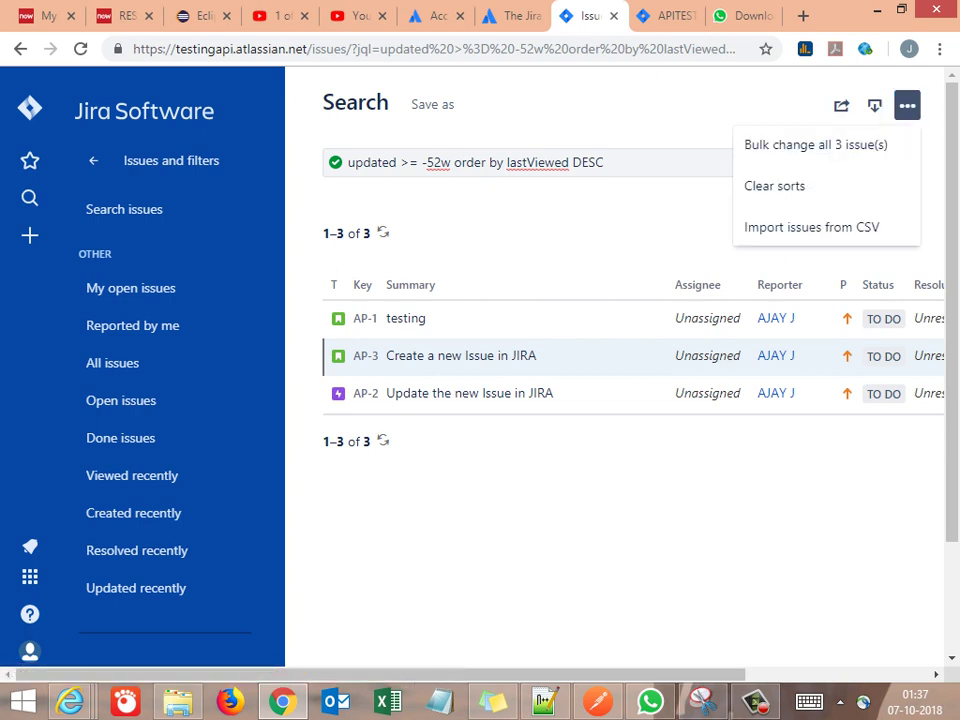
key(Escape)
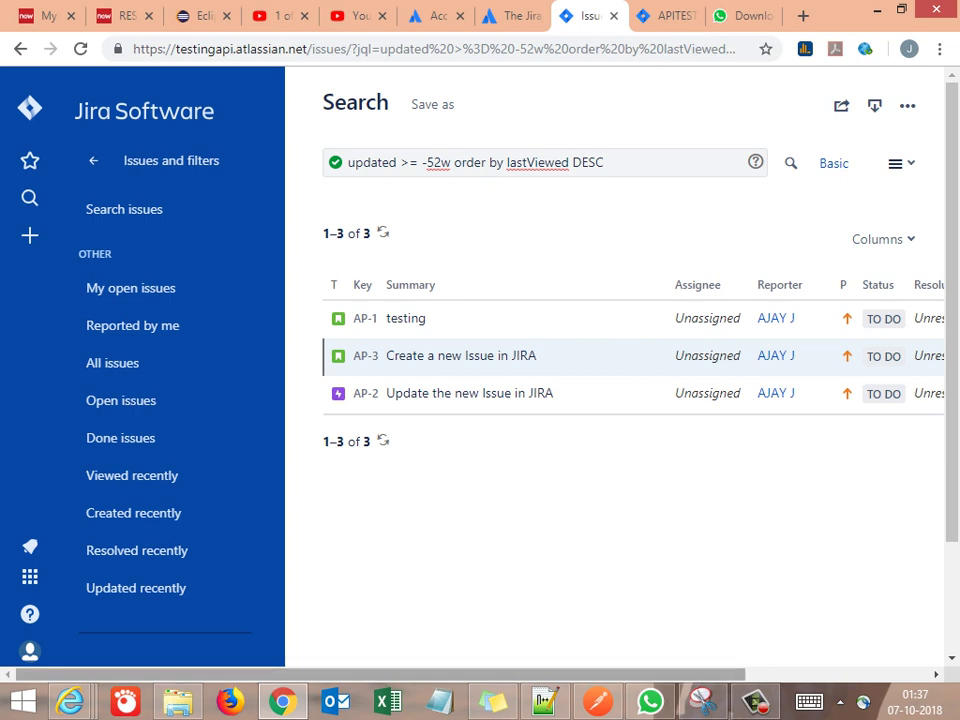
scroll(615, 350, right, 3)
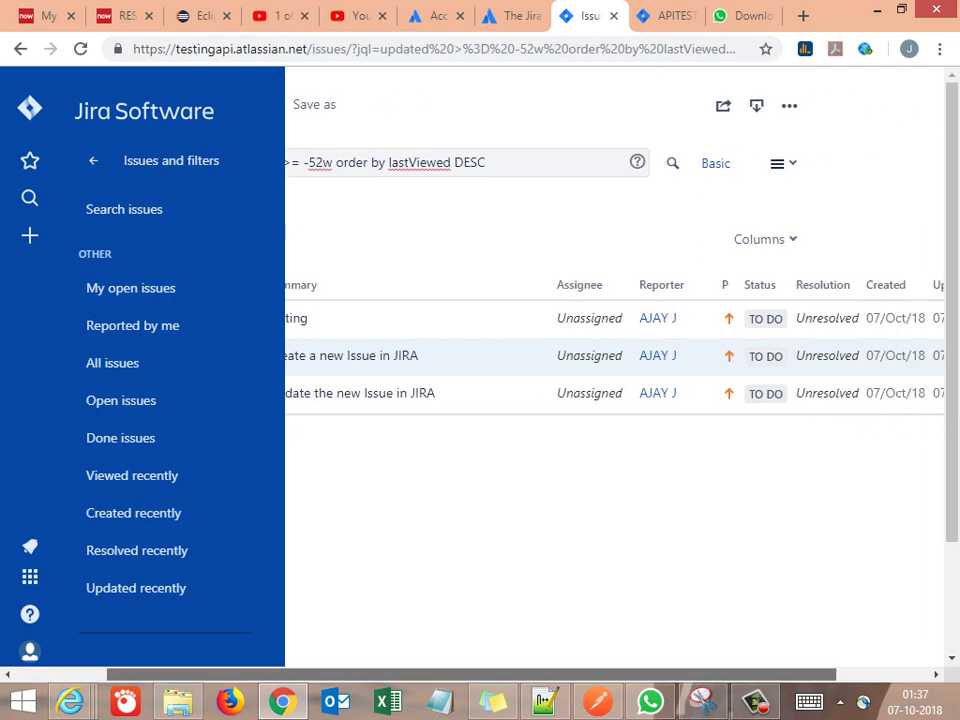
scroll(615, 350, right, 2)
scroll(615, 350, left, 5)
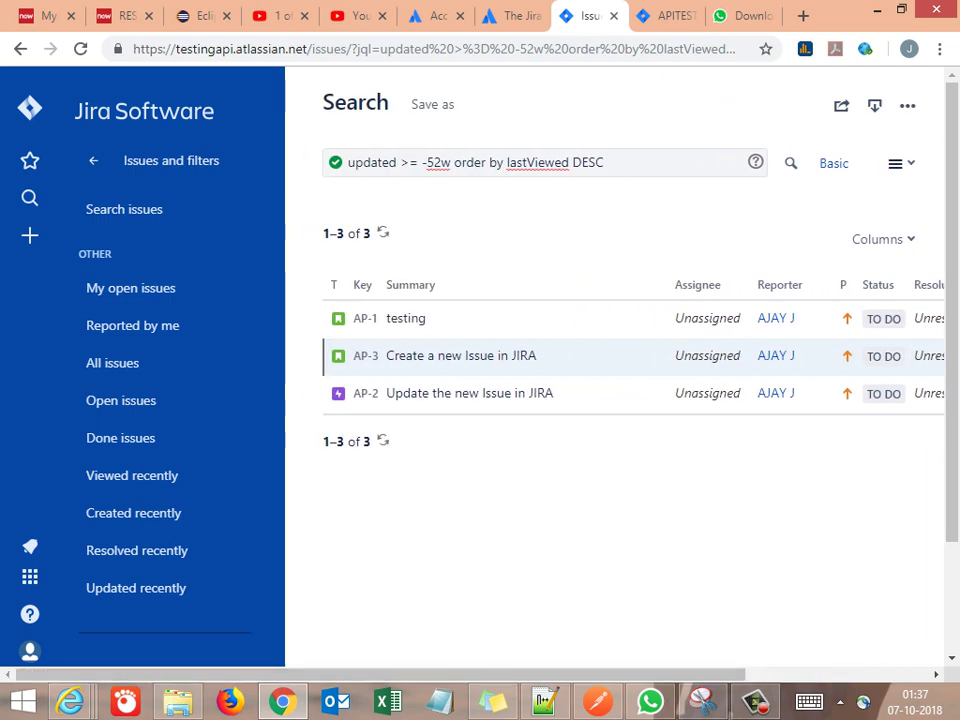
Capture the type, key and summary columns of the issue table with Snipping Tool and copy the snip
click(703, 701)
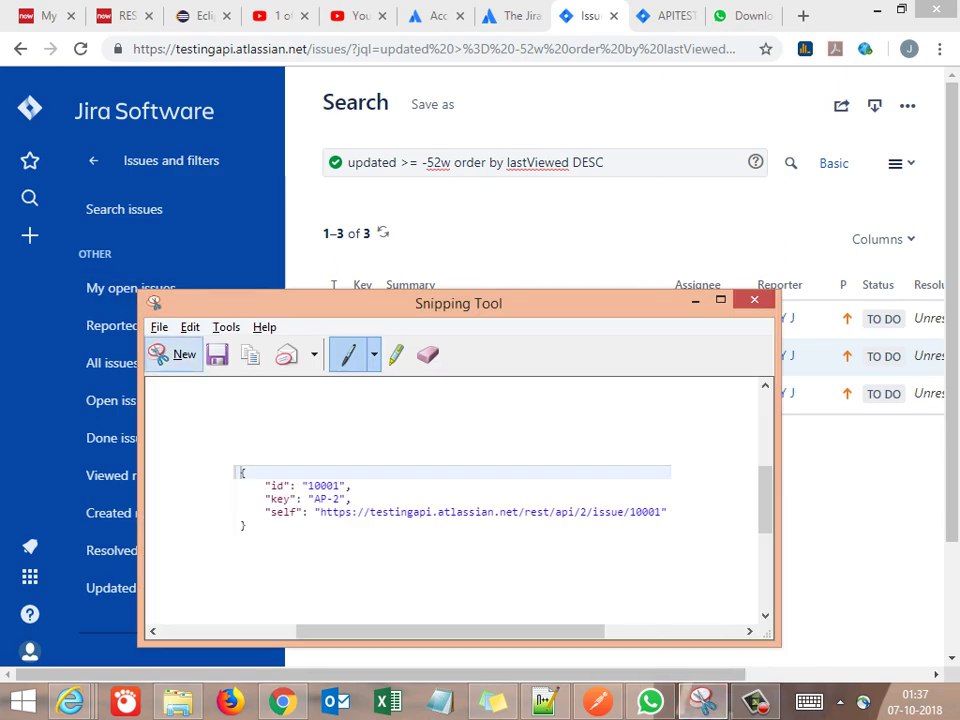
click(172, 354)
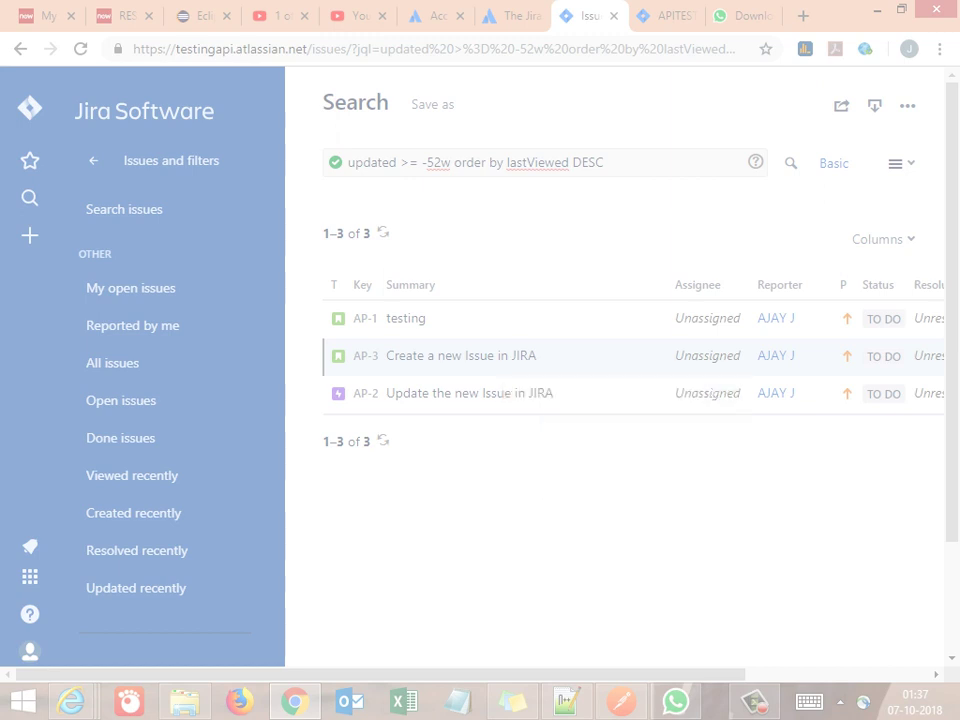
drag(318, 274, 662, 415)
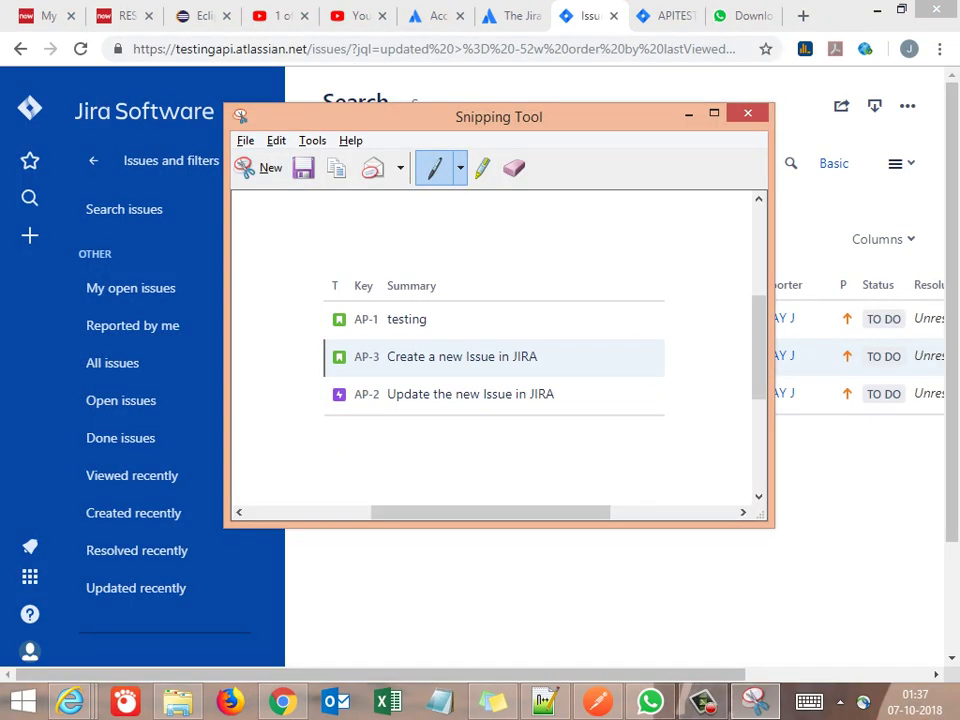
right_click(526, 363)
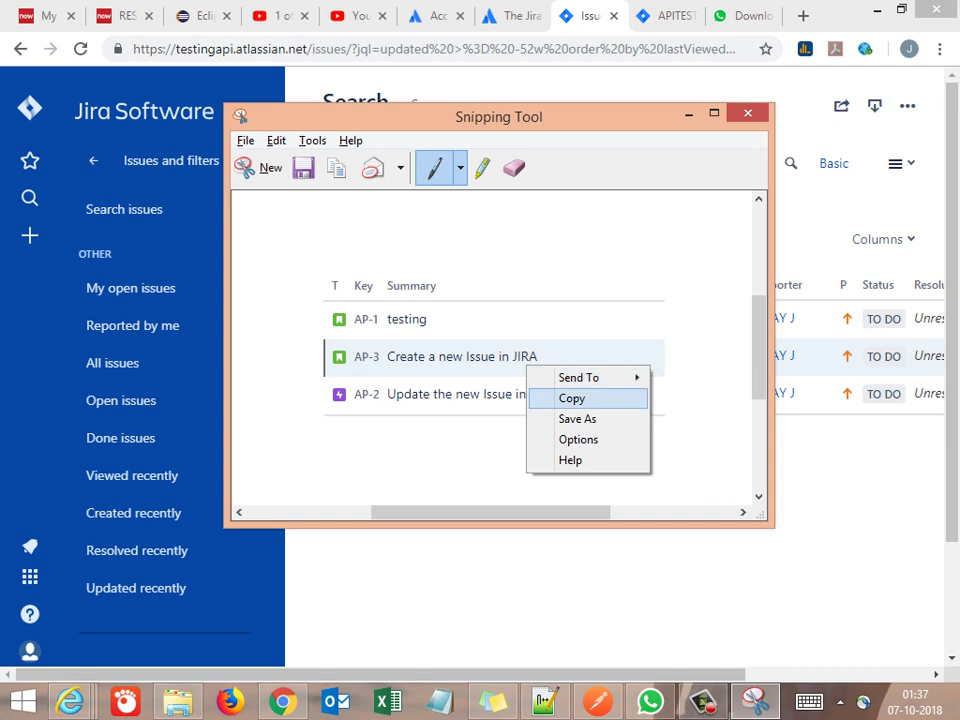
click(570, 396)
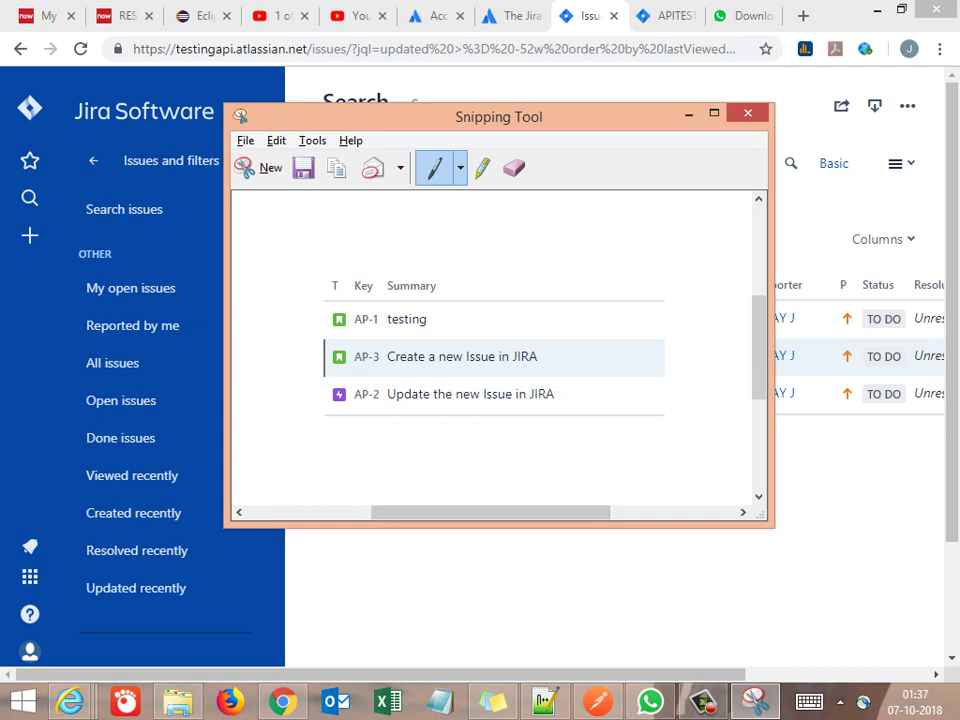
click(755, 701)
mouse_move(650, 701)
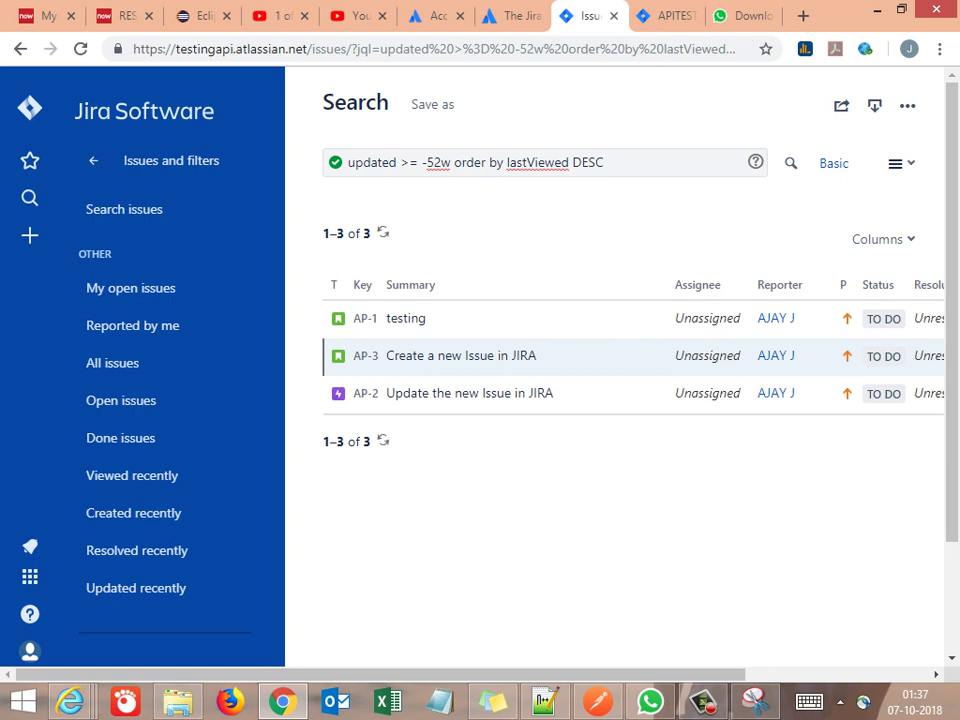
Switch to Postman to review the GET response for issue 10002, and check the APITEST backlog in Chrome
click(598, 701)
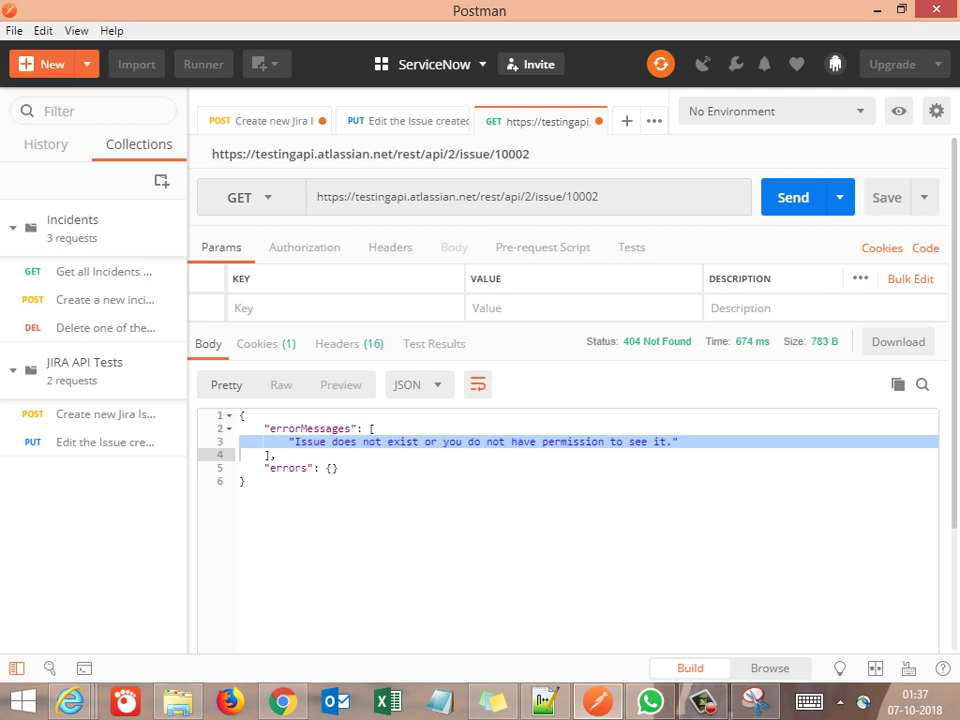
click(244, 481)
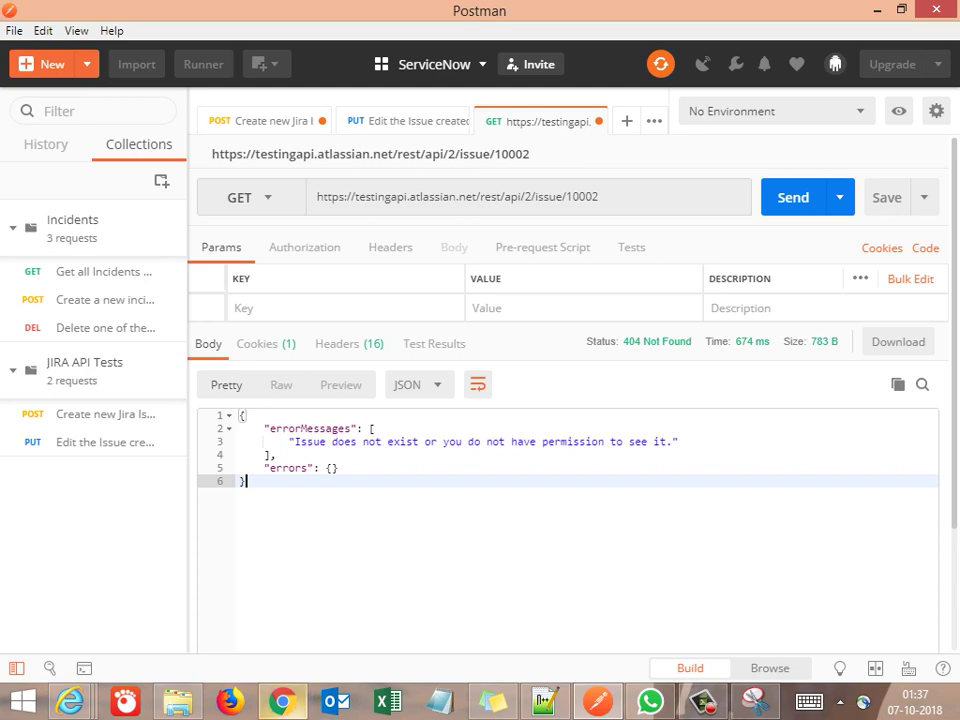
click(282, 701)
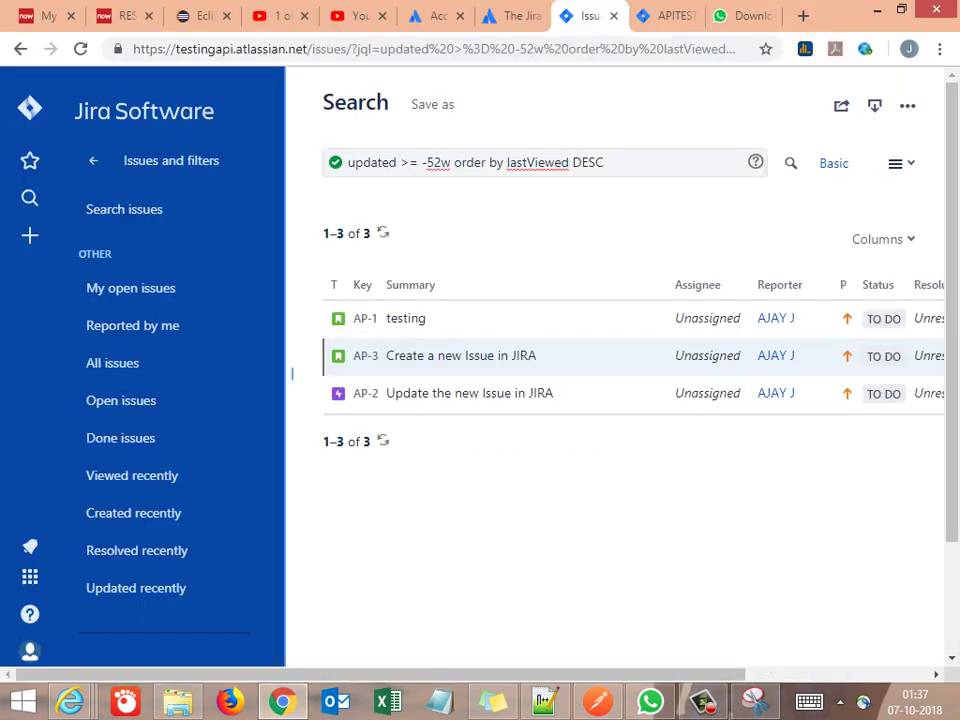
click(668, 16)
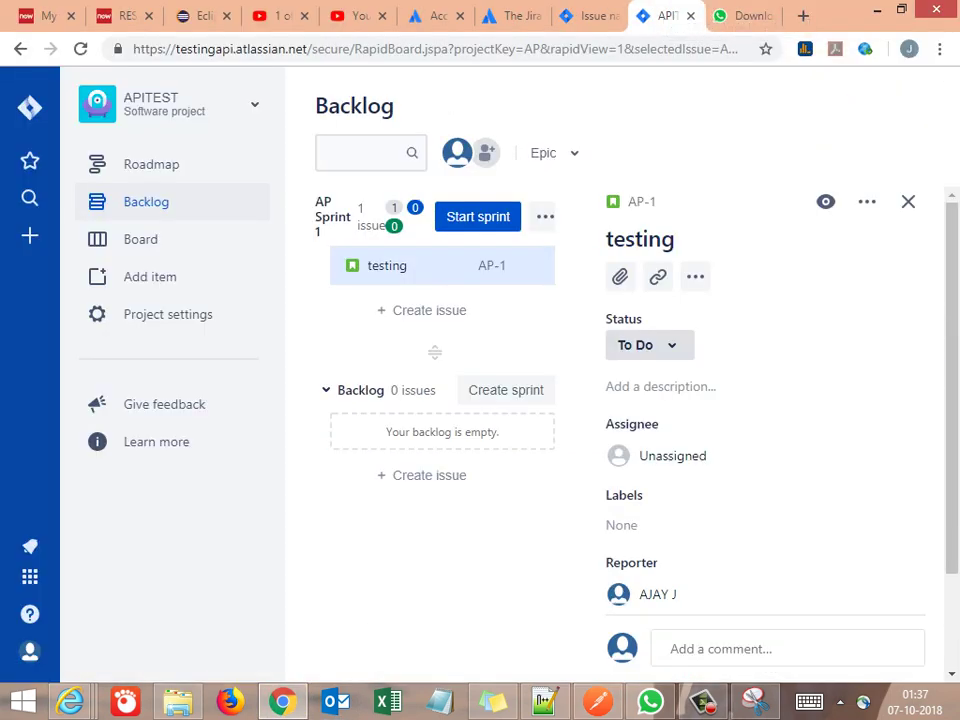
click(20, 48)
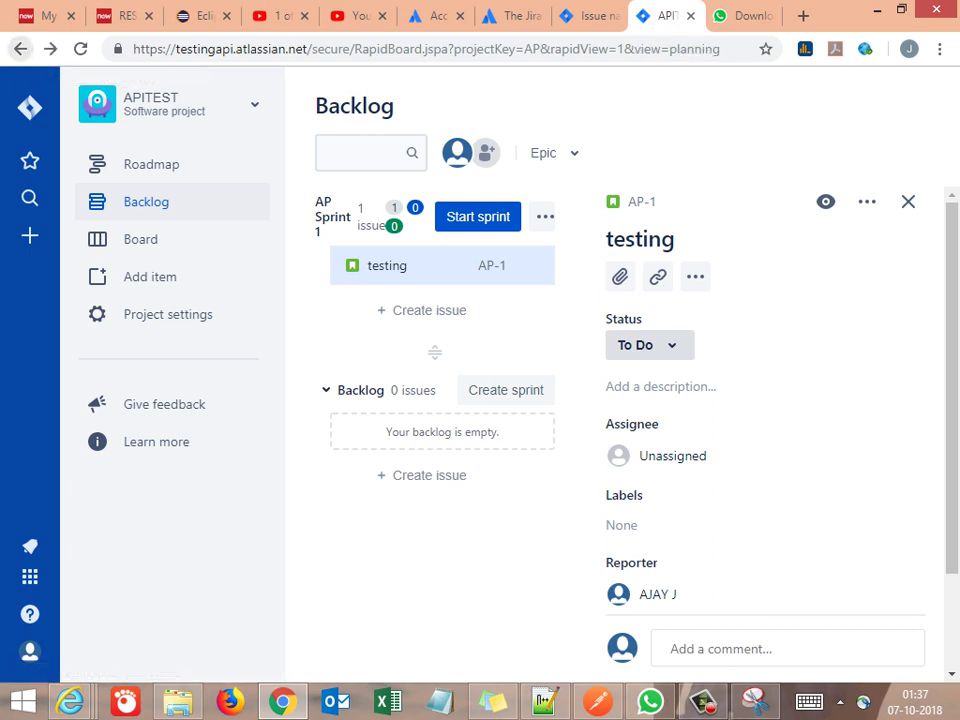
click(20, 48)
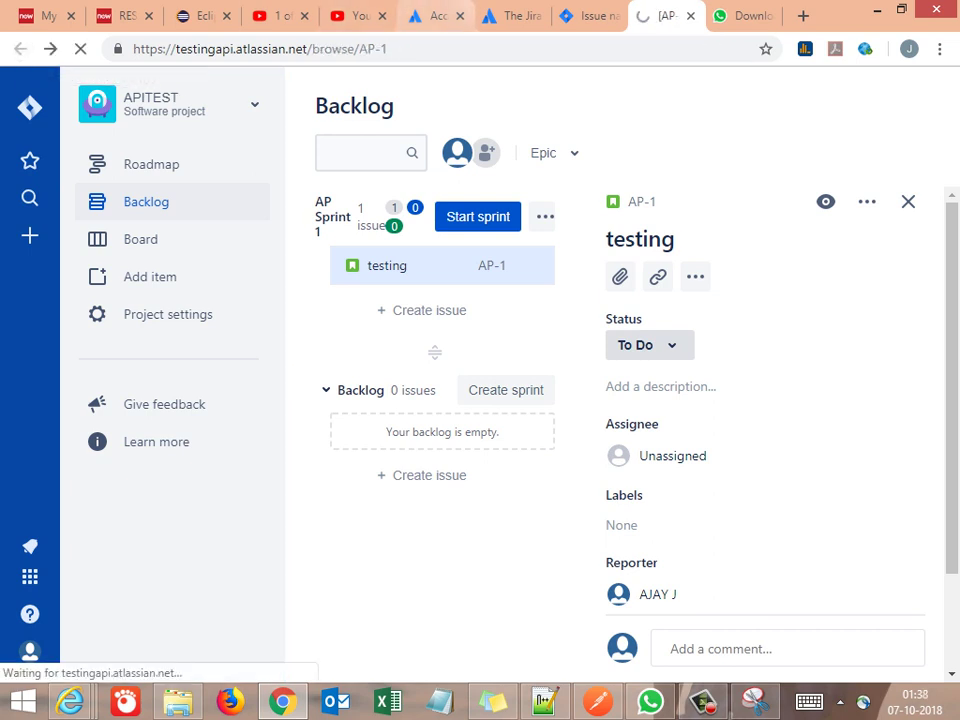
Open the Get issue section of the Jira REST API documentation and read its endpoint description
click(483, 13)
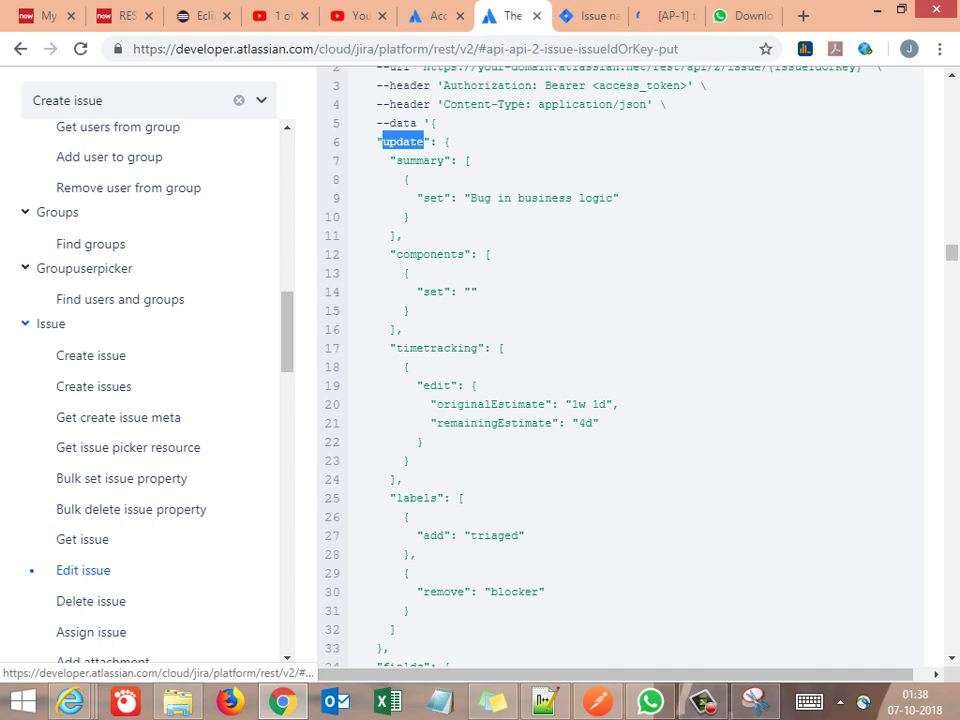
click(82, 539)
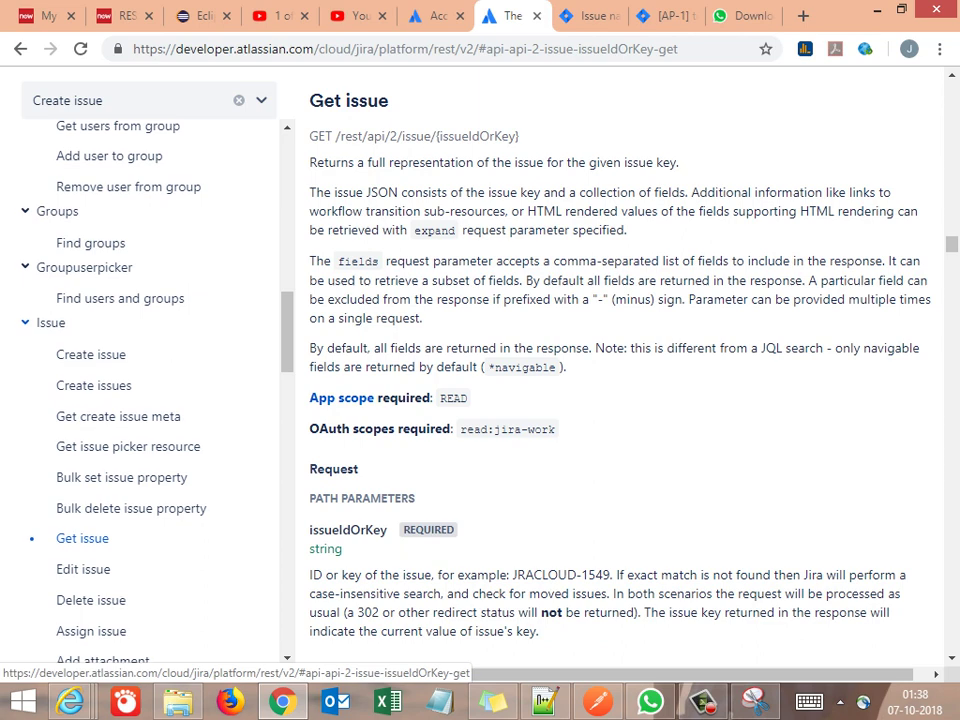
scroll(82, 539, down, 1)
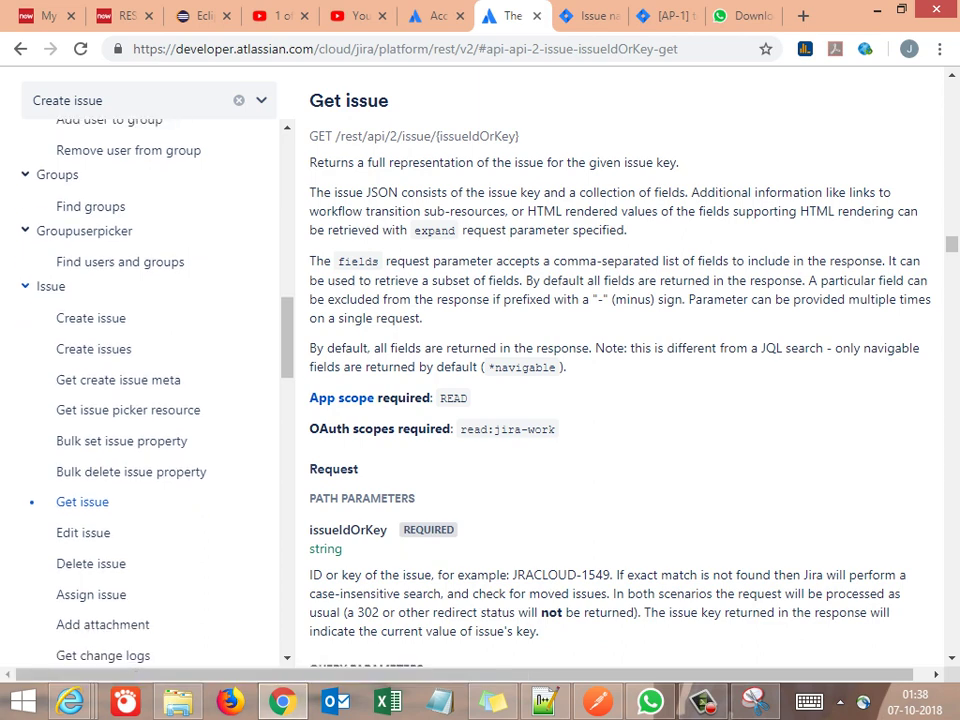
Switch to Postman, check the PUT edit request and save the changes to the "Create new Jira Issue" request
key(alt+Tab)
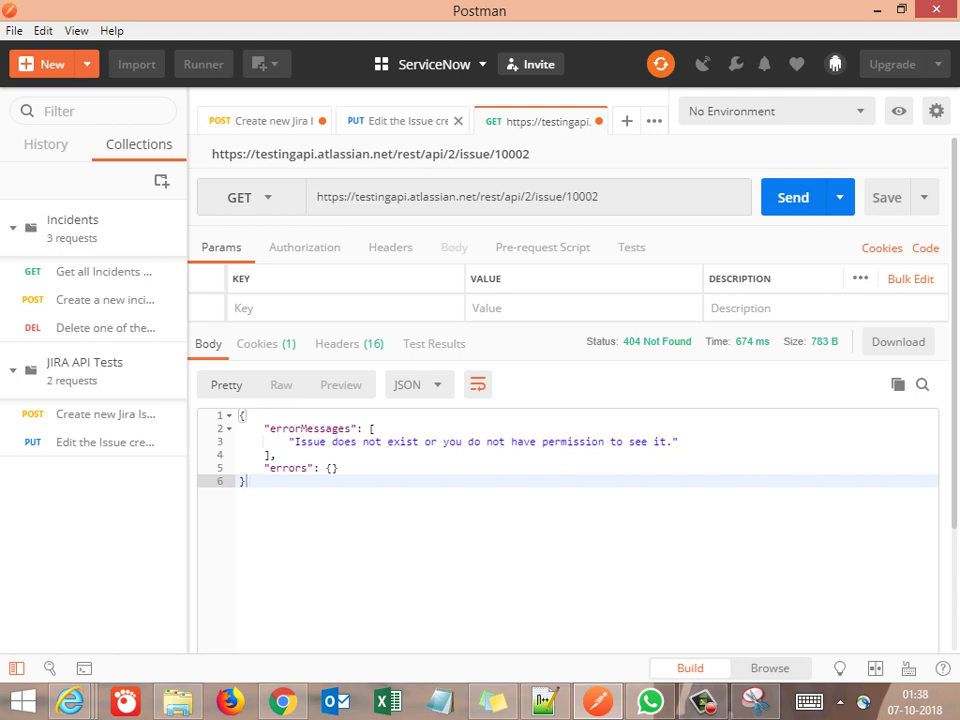
click(400, 121)
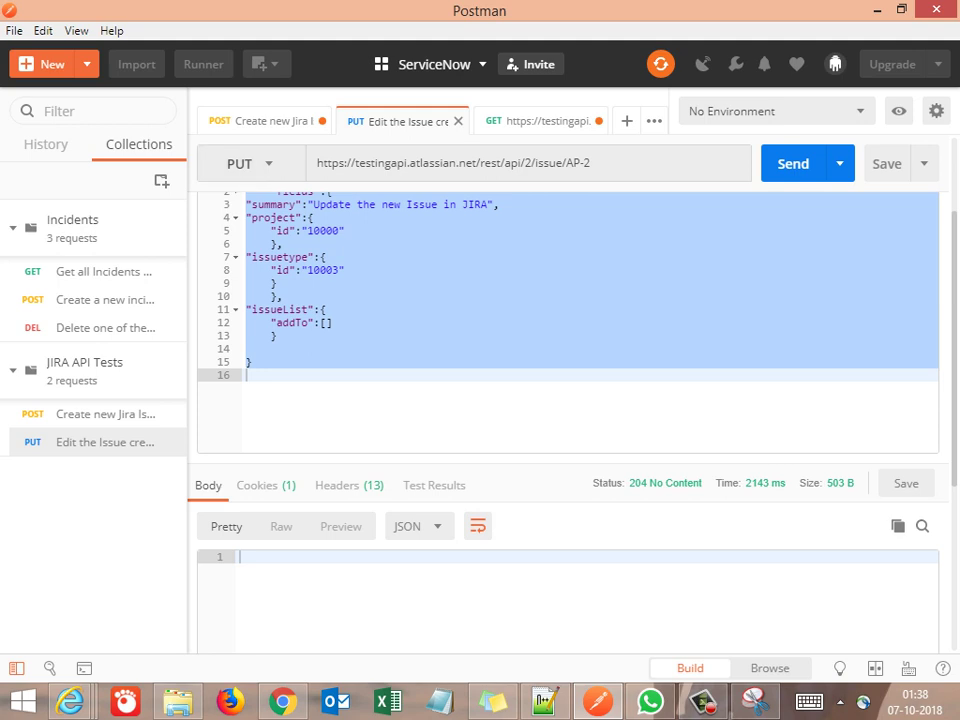
click(262, 121)
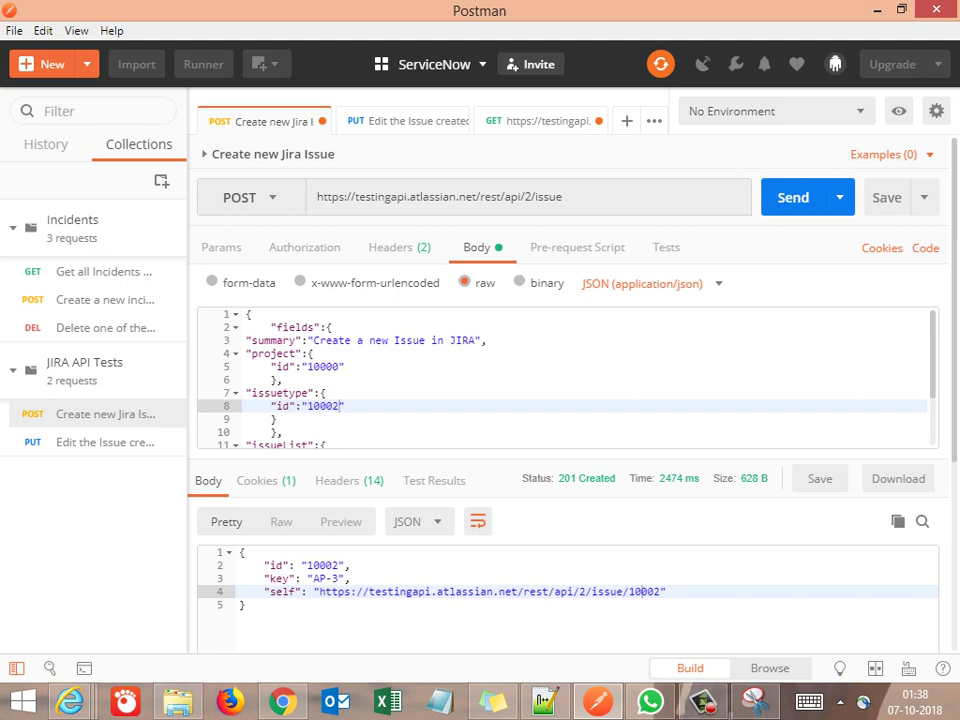
click(886, 197)
Close the PUT edit request and the "Create new Jira Issue" request, keeping the GET request open
key(ctrl+Tab)
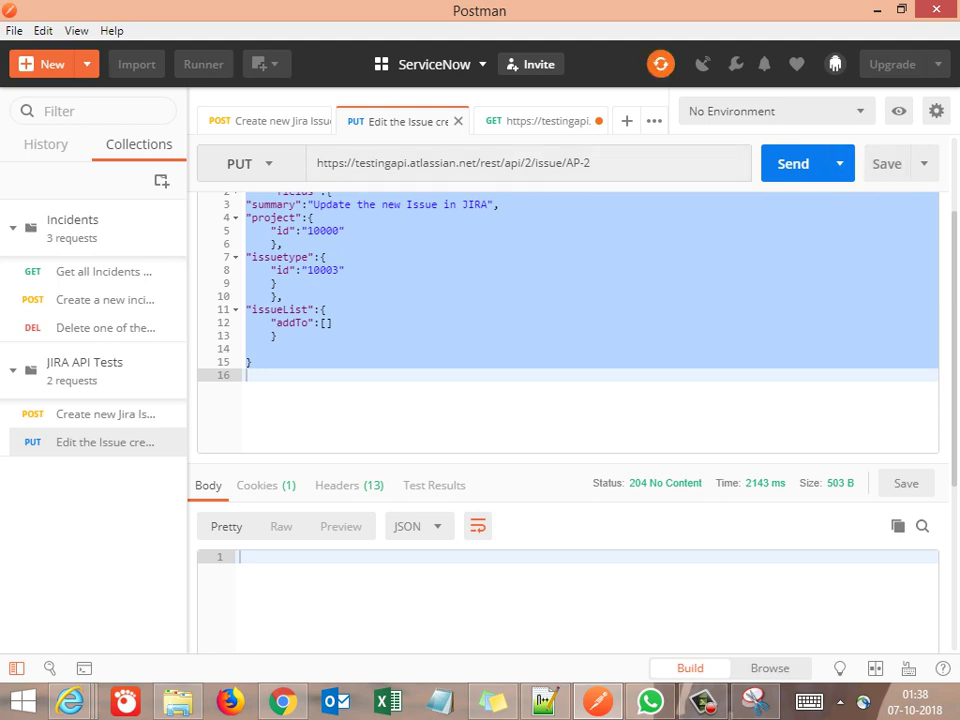
key(ctrl+w)
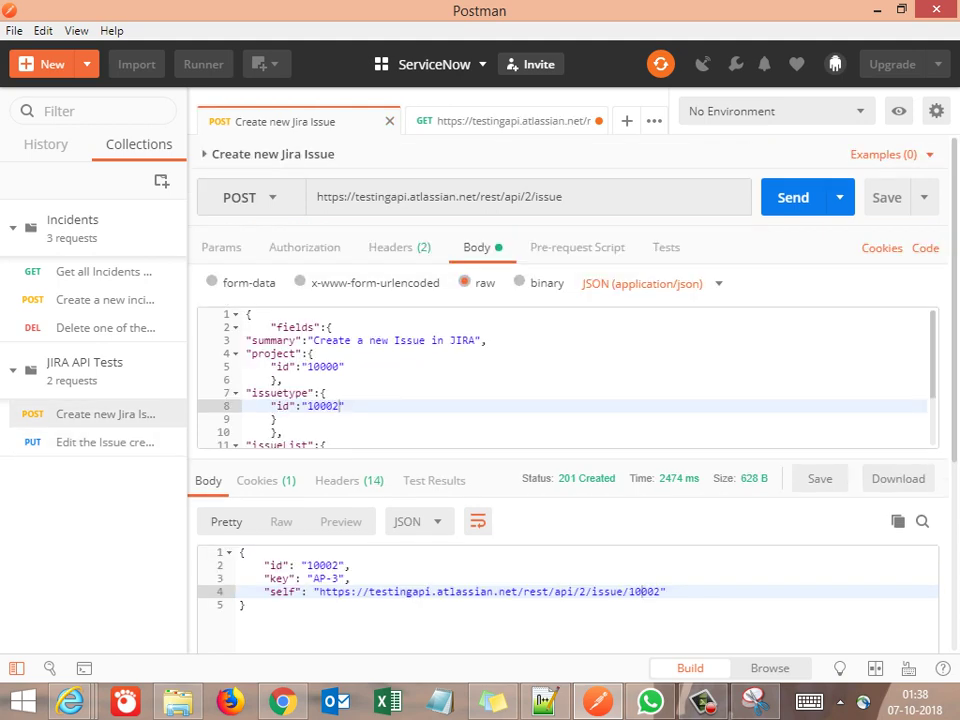
key(ctrl+w)
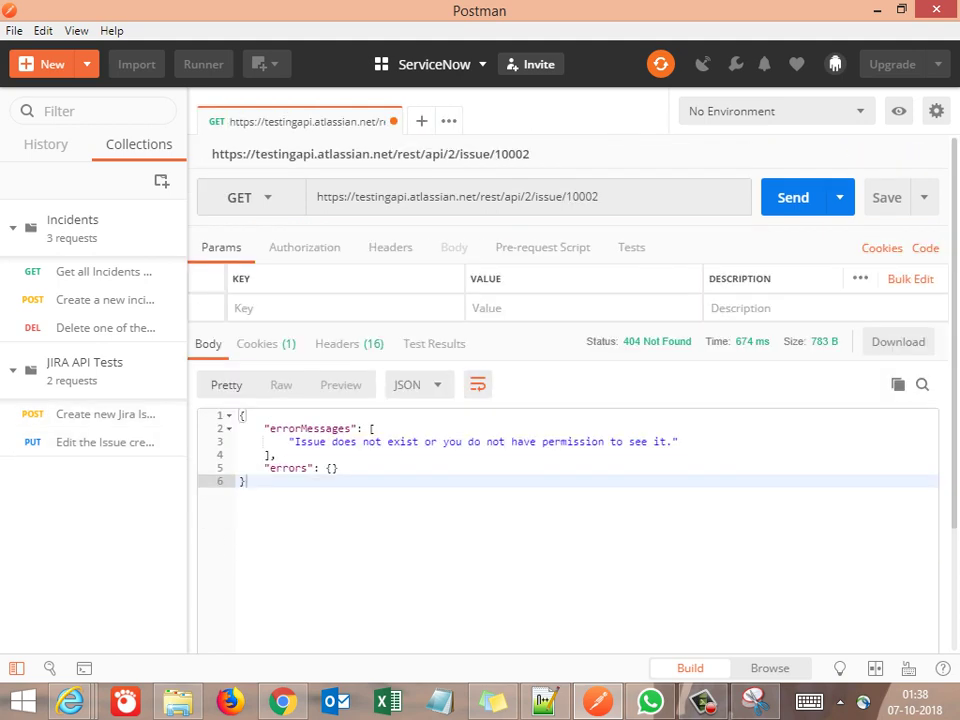
Replace the issue ID at the end of the GET request URL with AP-2 and send the request
key(ctrl+l)
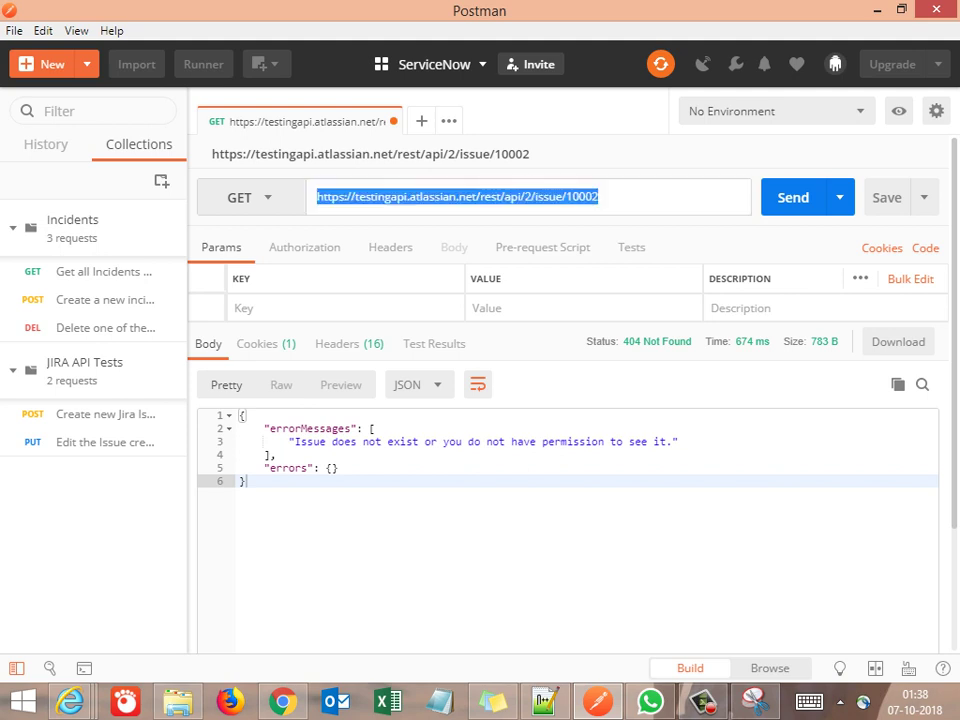
key(End)
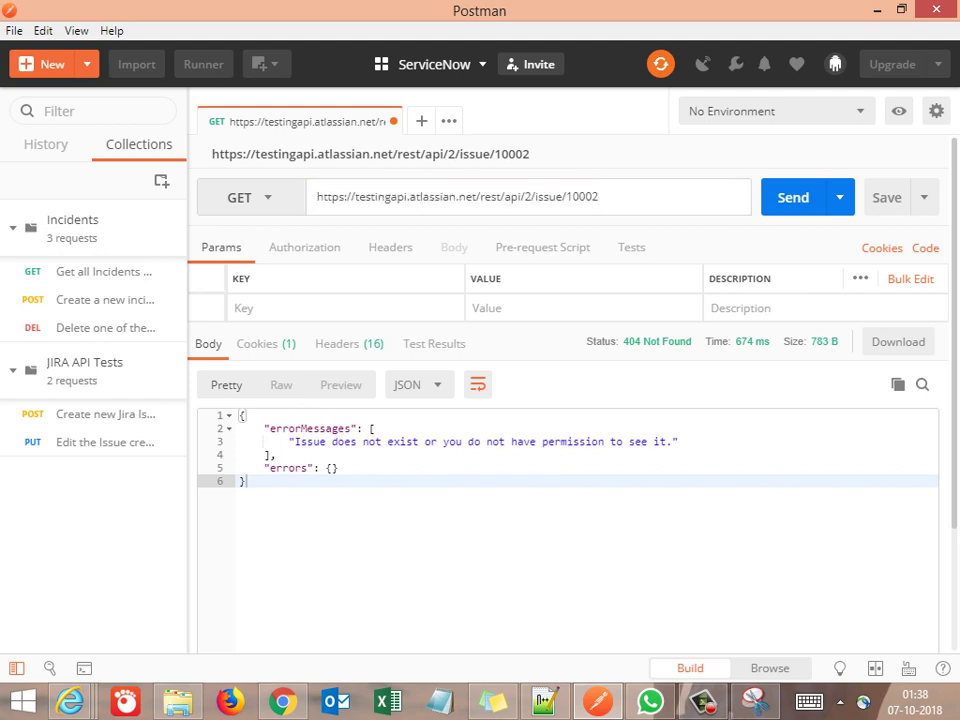
key(BackSpace)
key(BackSpace)
key(BackSpace)
key(BackSpace)
key(BackSpace)
text(AP-2)
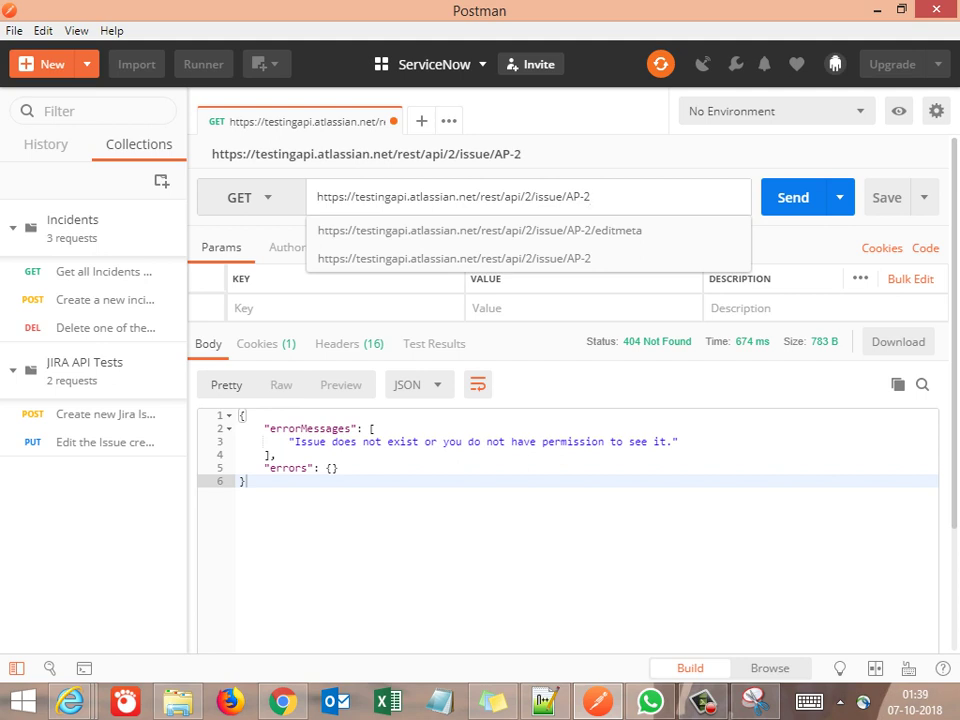
key(Down)
key(Down)
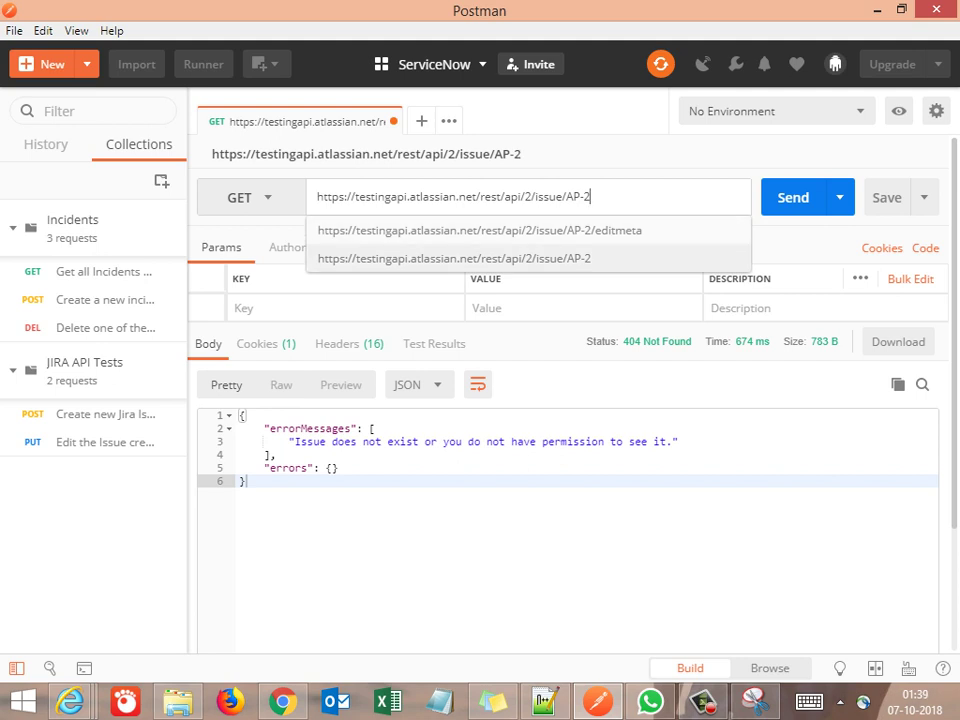
key(Return)
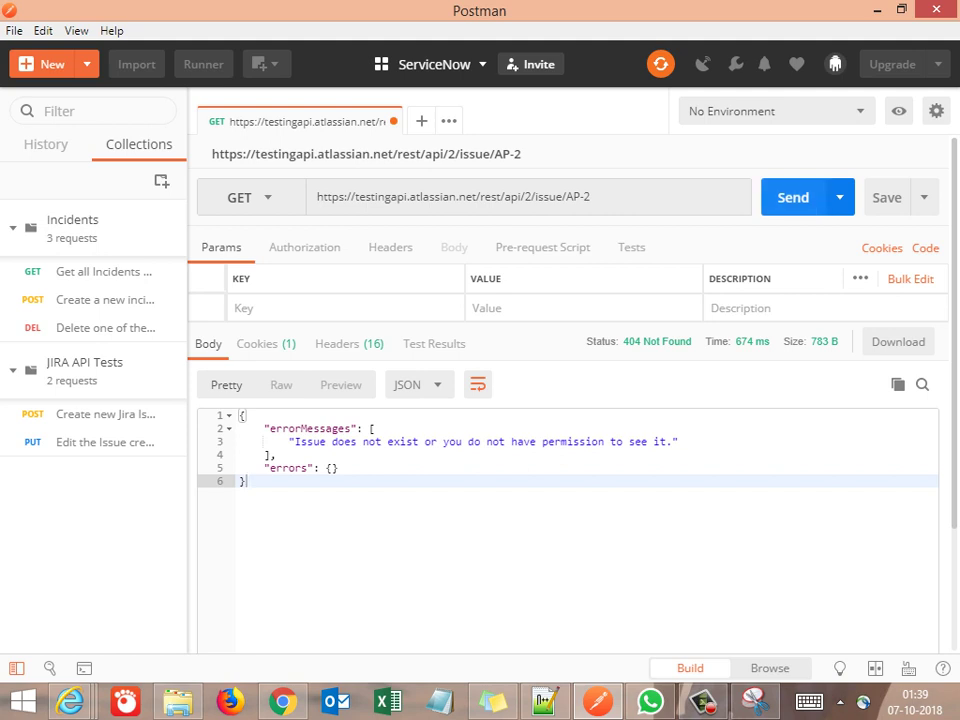
key(ctrl+Return)
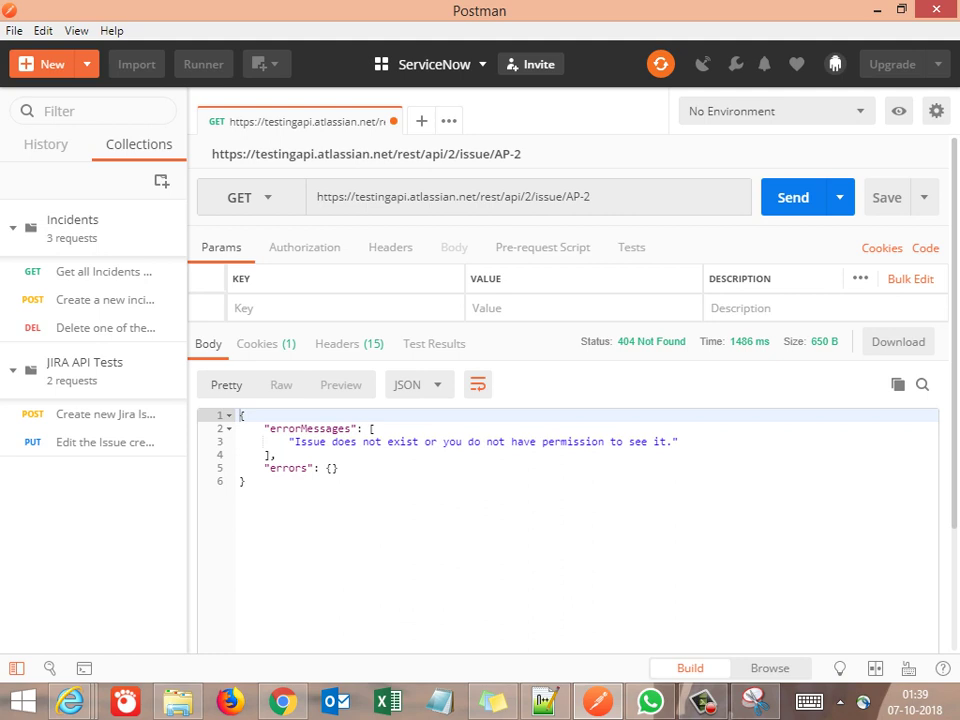
Set the issue key in the GET request URL to AP-3 and send the request
click(592, 197)
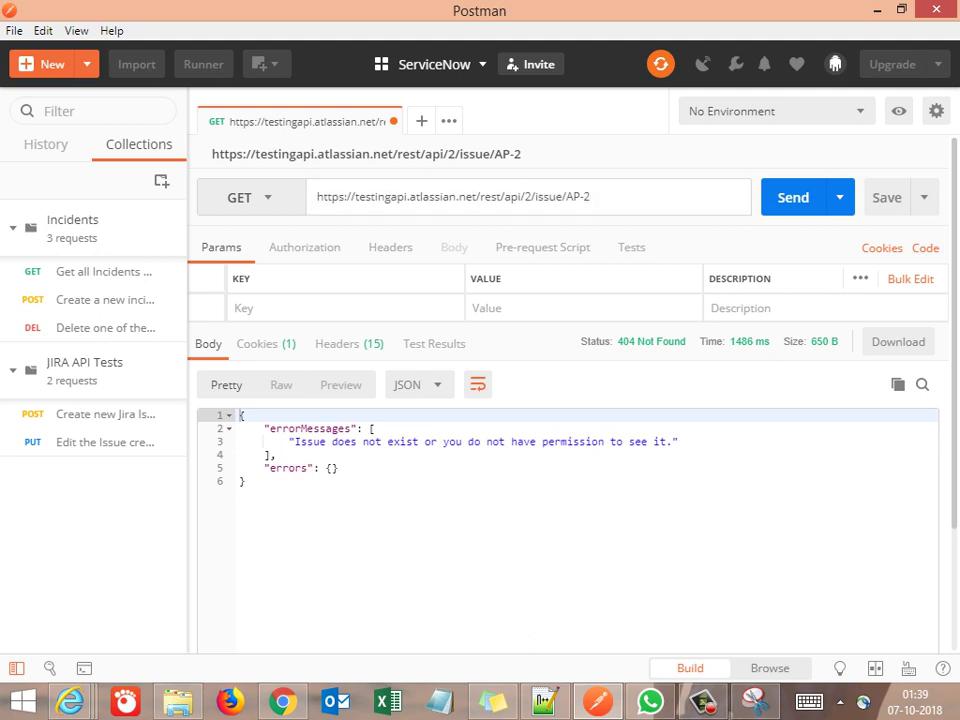
key(BackSpace)
text(3)
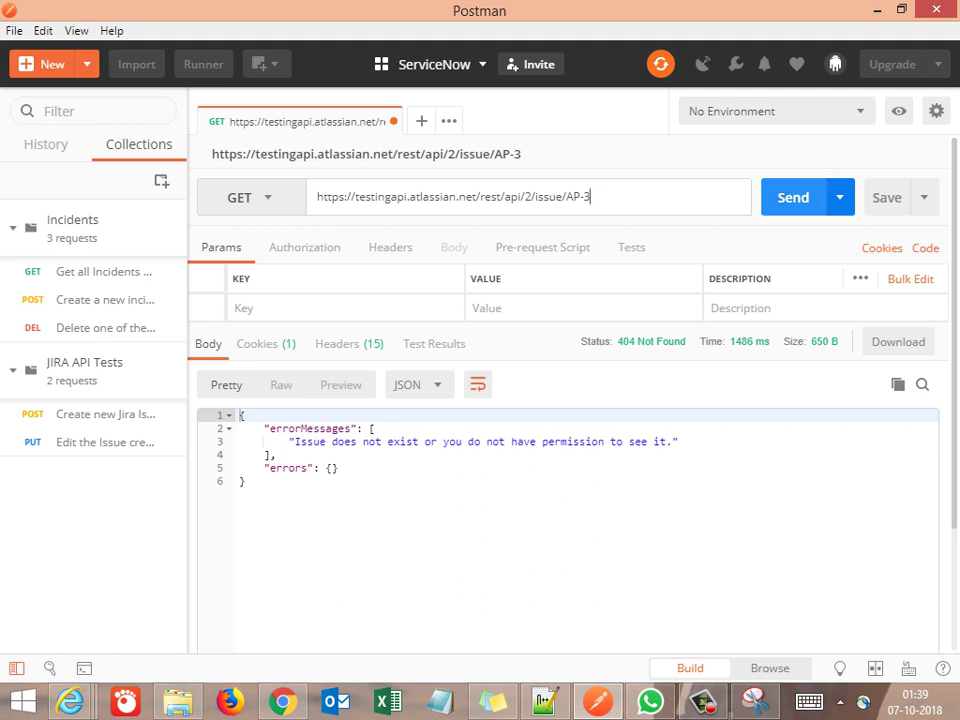
key(Return)
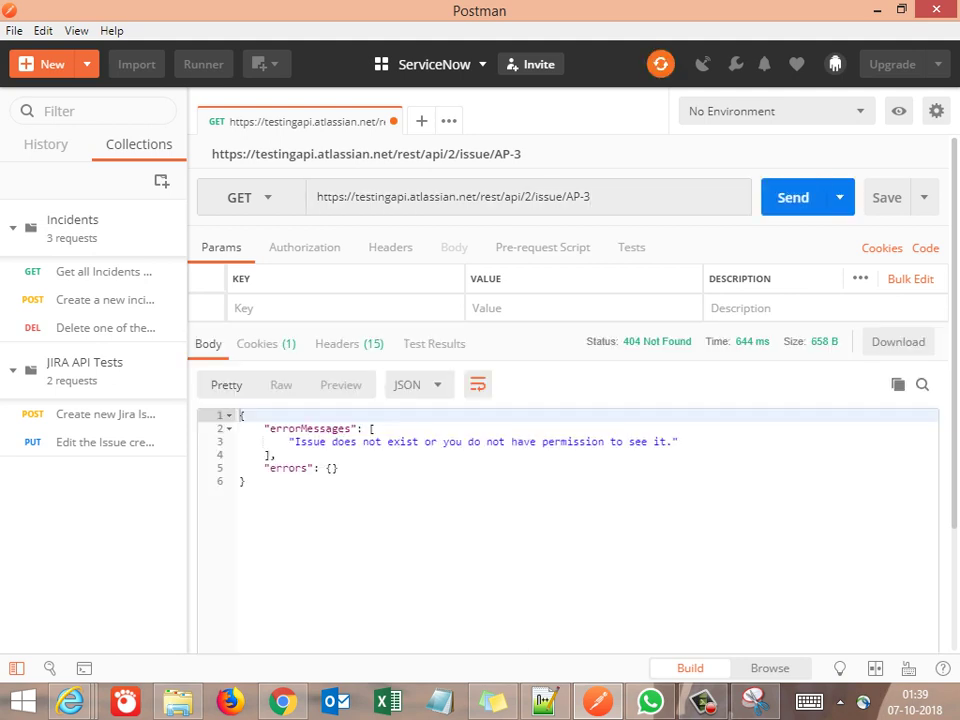
Compare the Get issue endpoint in the Chrome documentation with the AP-3 request in Postman
key(alt+Tab)
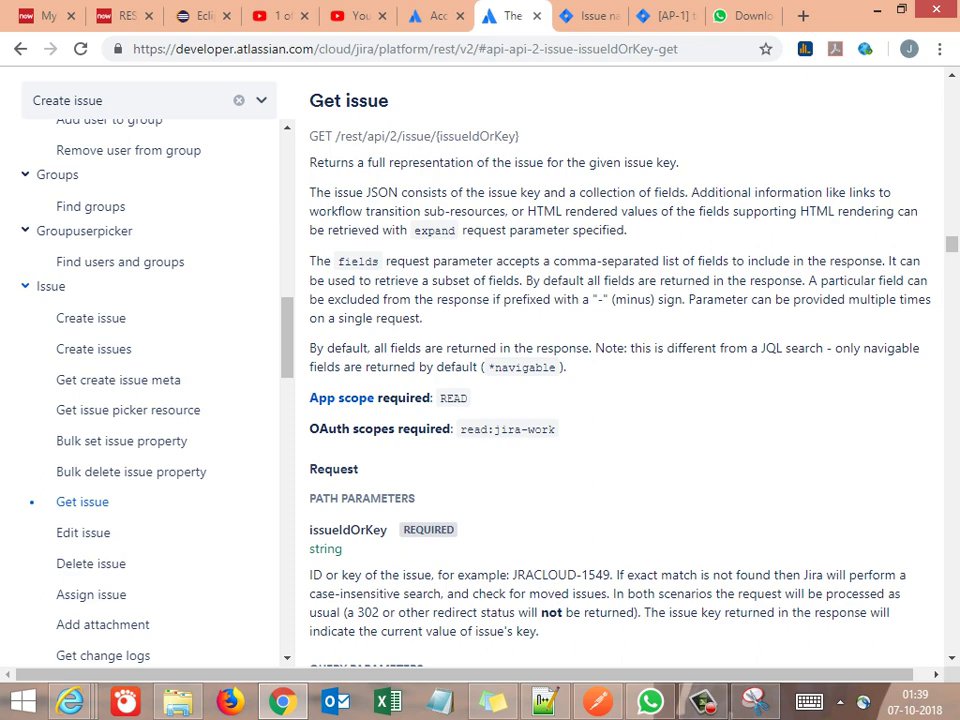
key(alt+Tab)
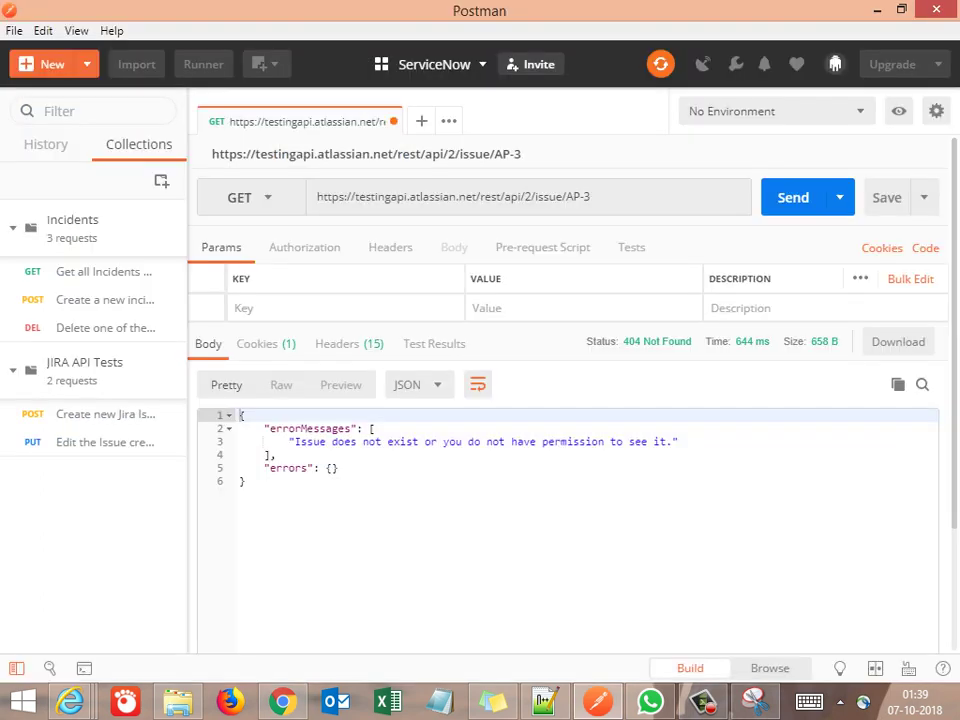
key(alt+Tab)
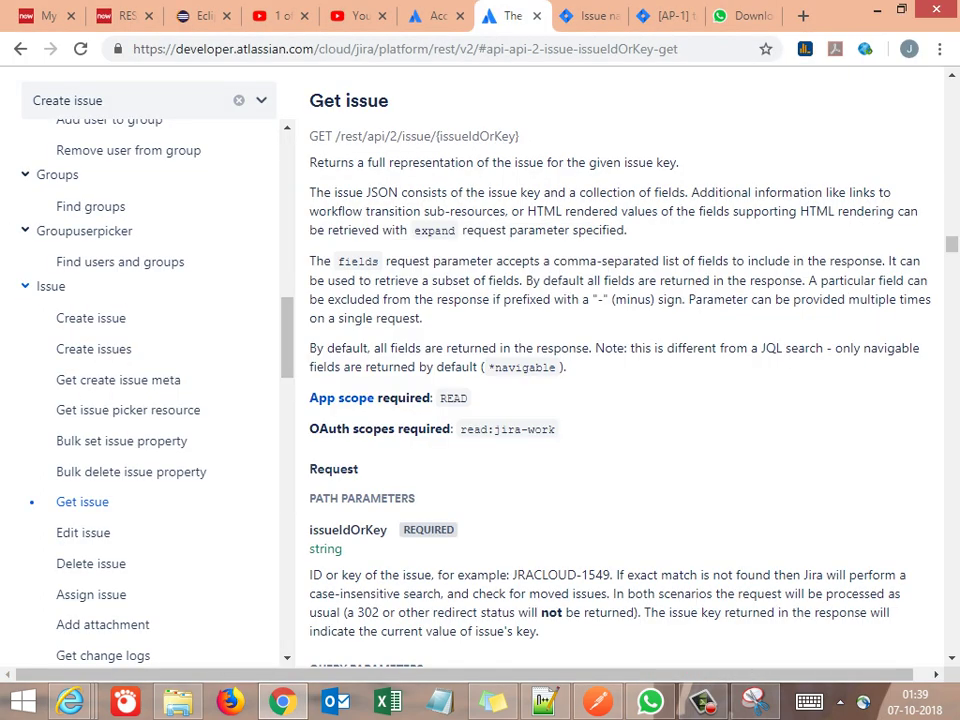
key(alt+Tab)
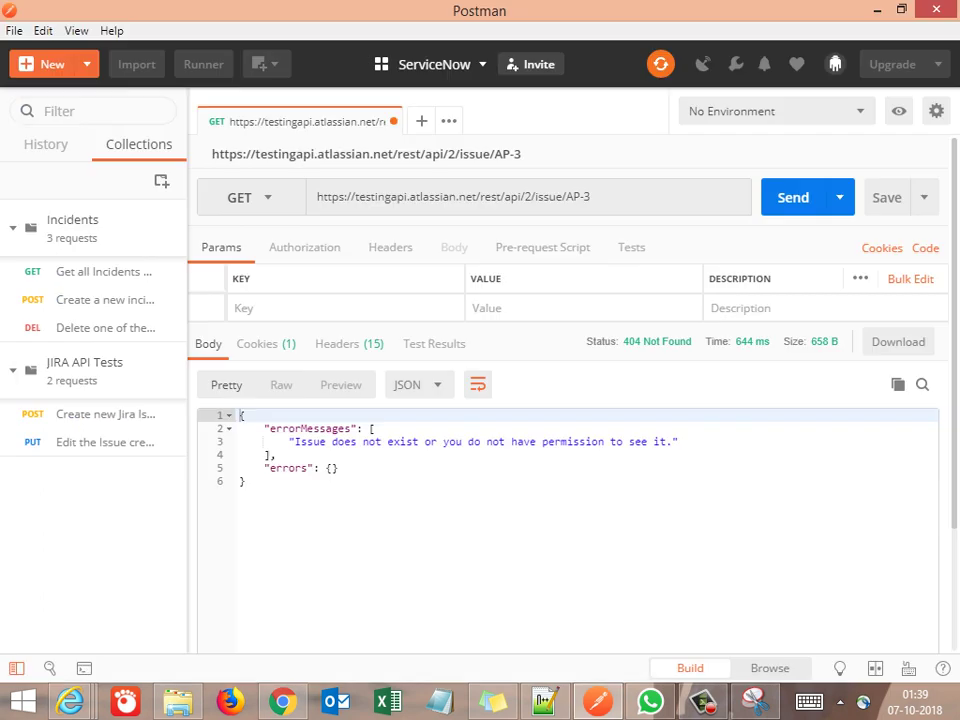
Switch to Chrome and read the Get issue default-fields note and its path and query parameters
key(alt+Tab)
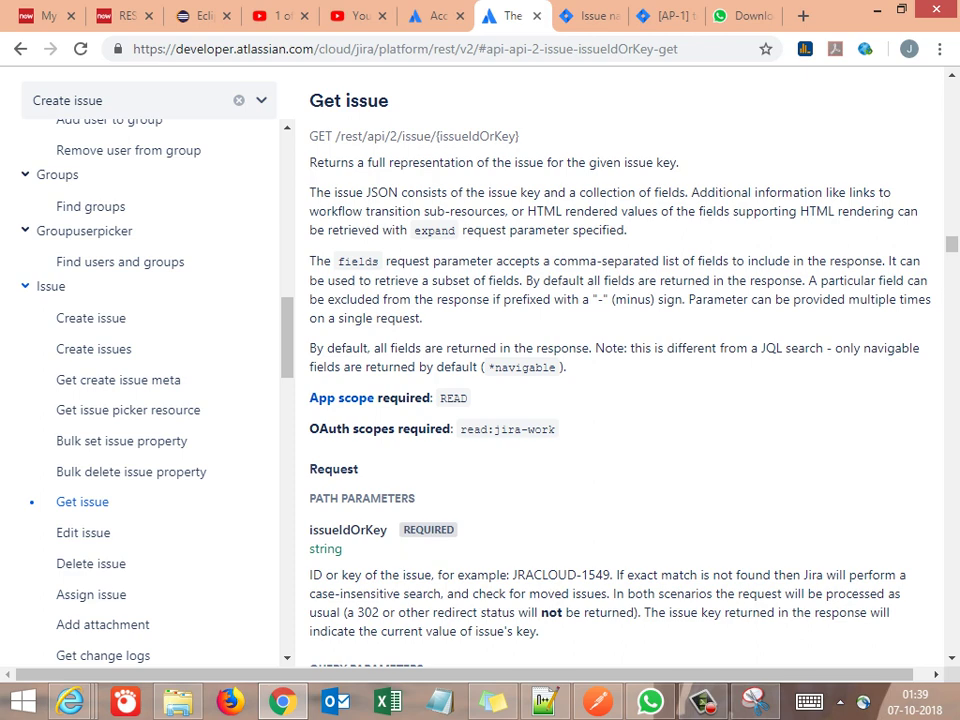
scroll(150, 390, down, 1)
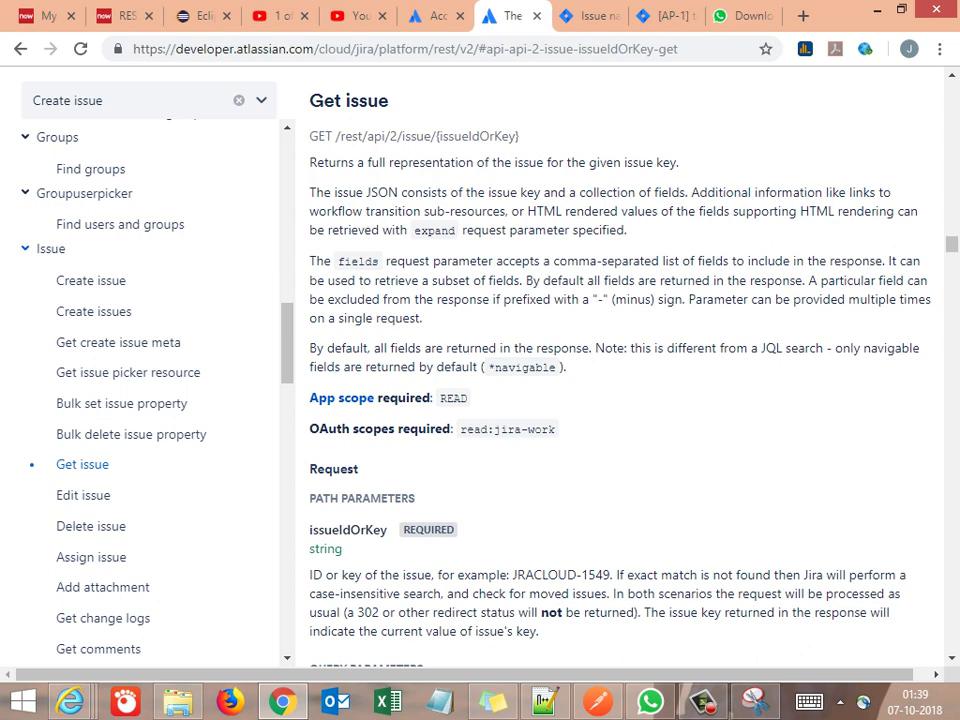
drag(309, 348, 566, 368)
scroll(620, 360, down, 3)
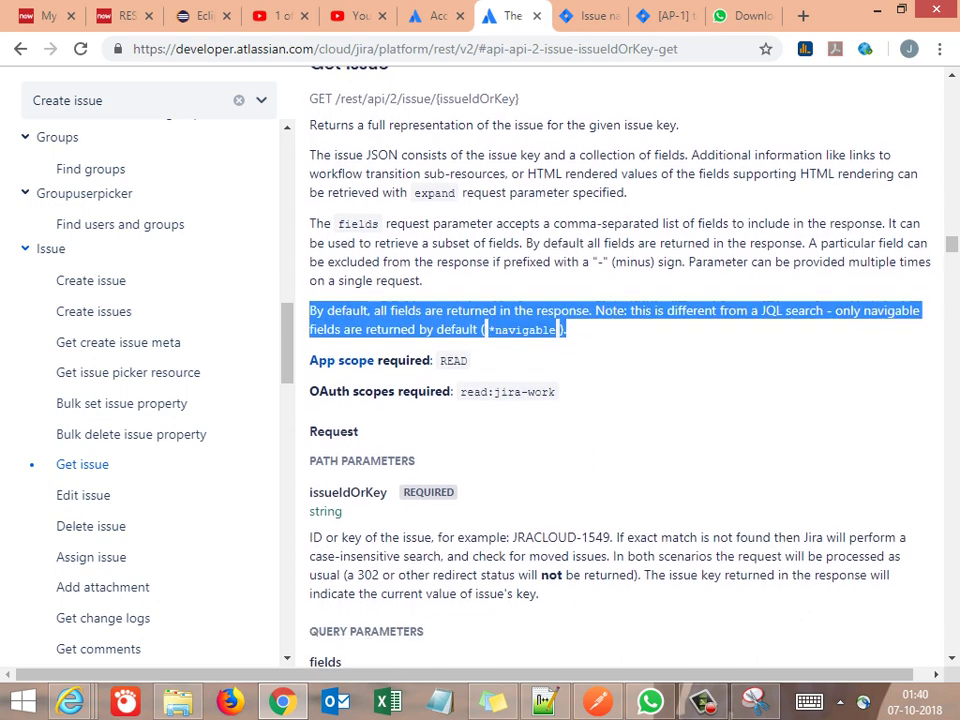
scroll(485, 216, down, 4)
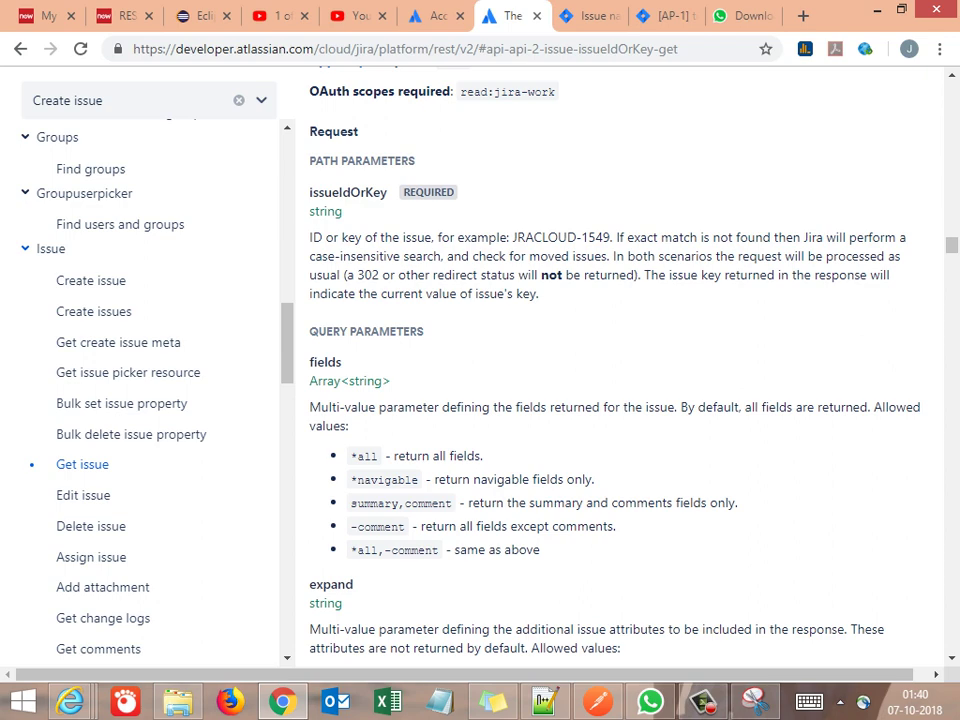
scroll(620, 380, down, 1)
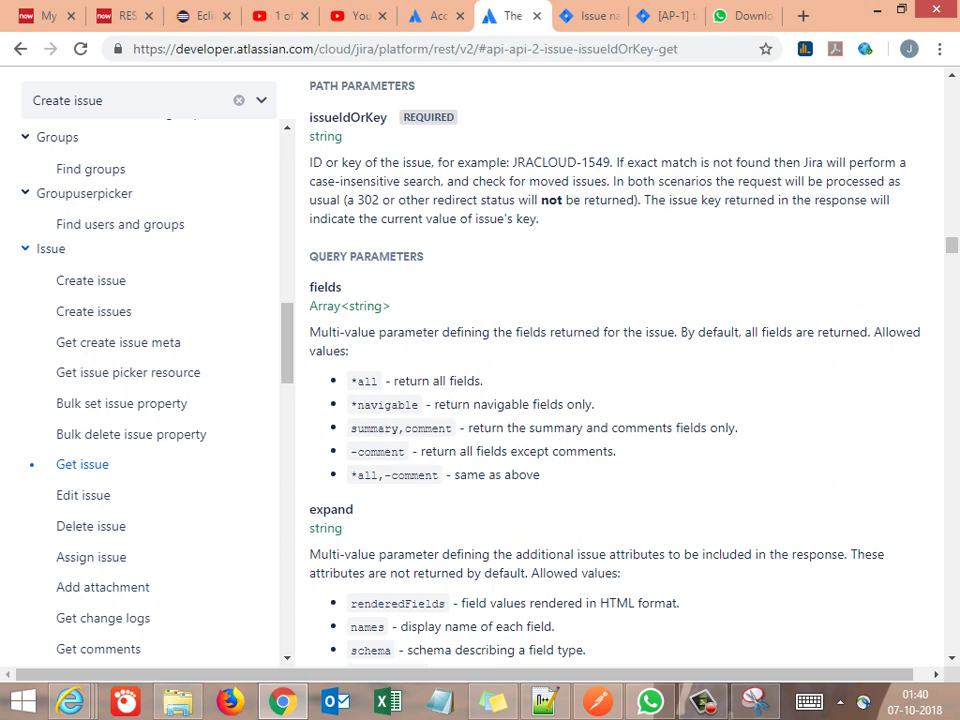
scroll(620, 360, down, 1)
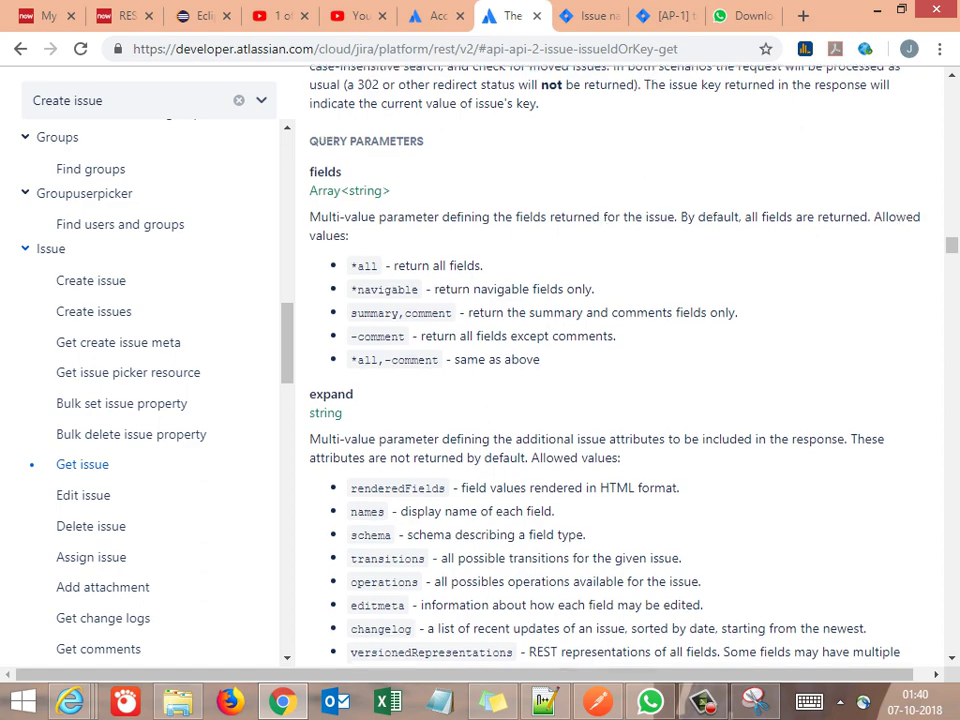
scroll(620, 360, down, 3)
scroll(620, 360, down, 3)
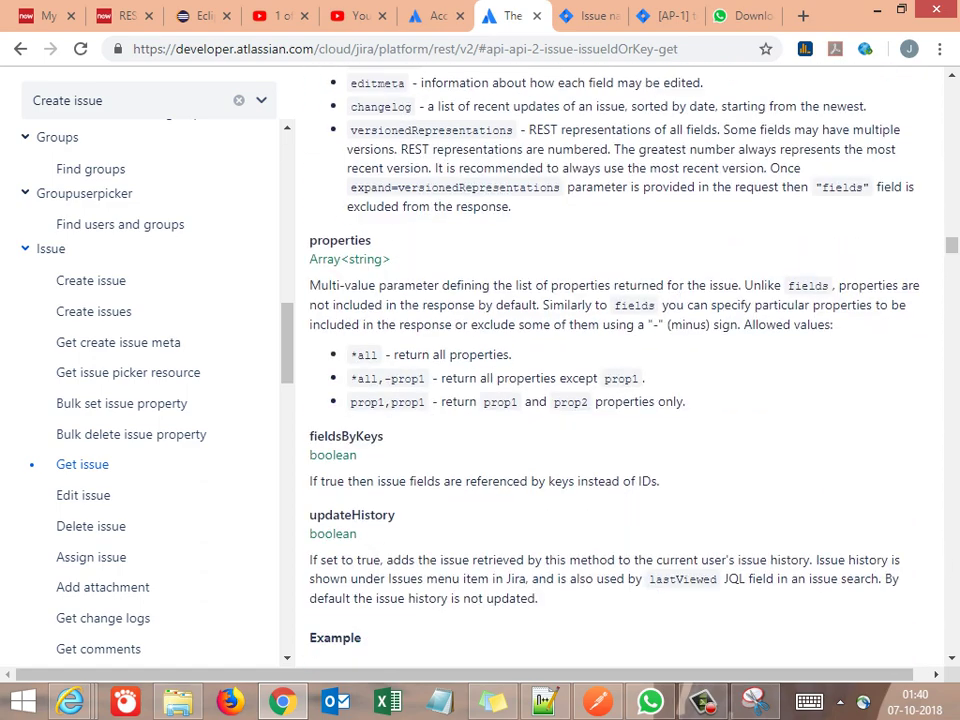
Review the cURL example and the 200 response section of the Get issue documentation
scroll(620, 360, down, 1)
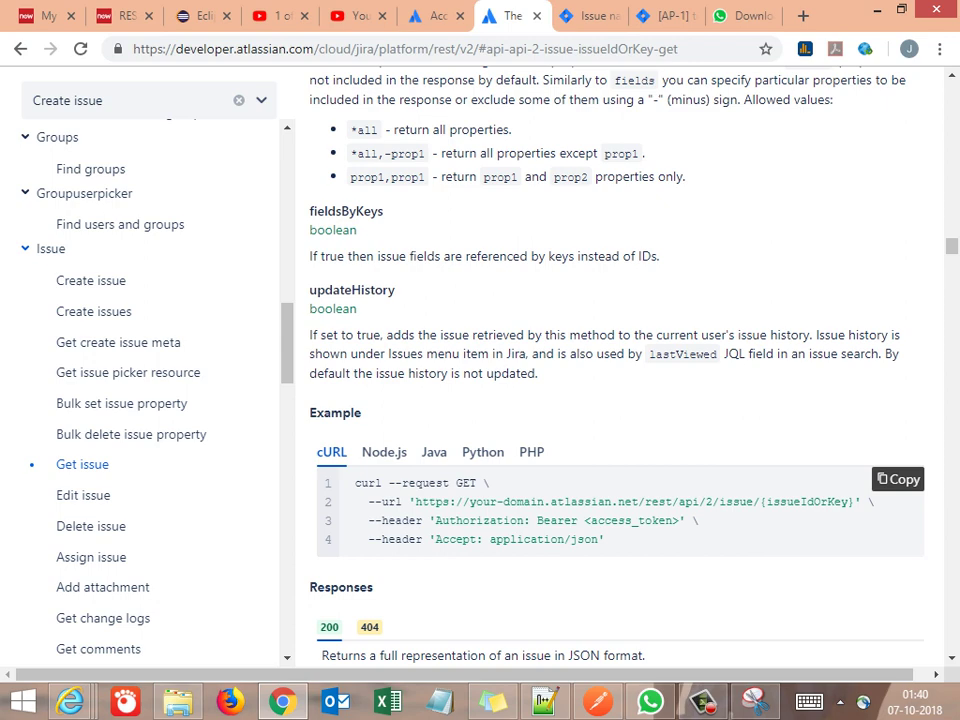
scroll(620, 360, down, 1)
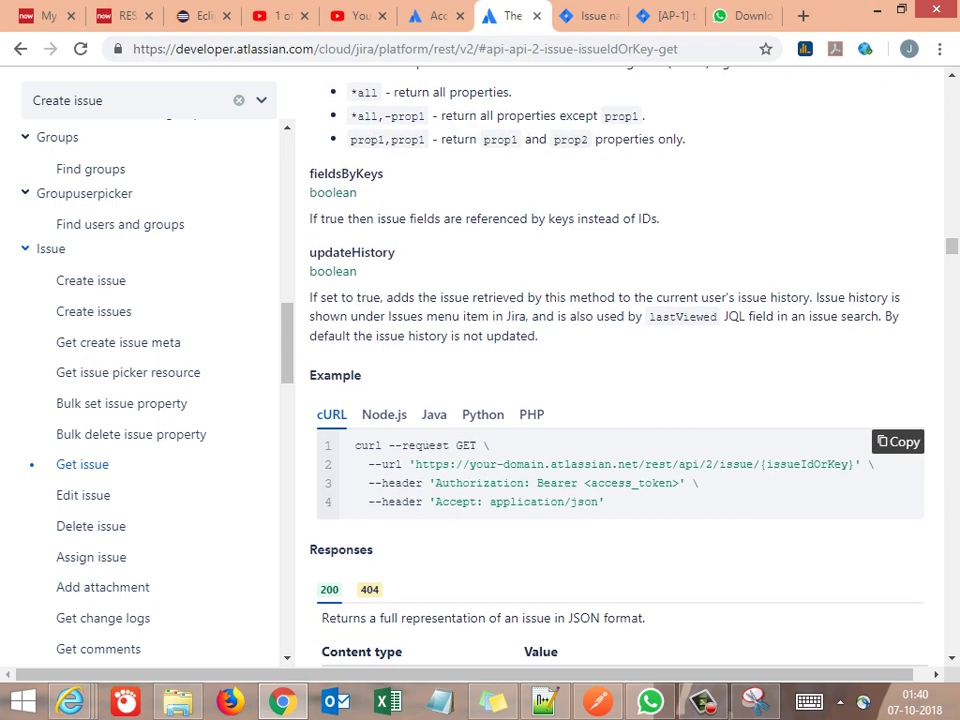
scroll(620, 360, down, 3)
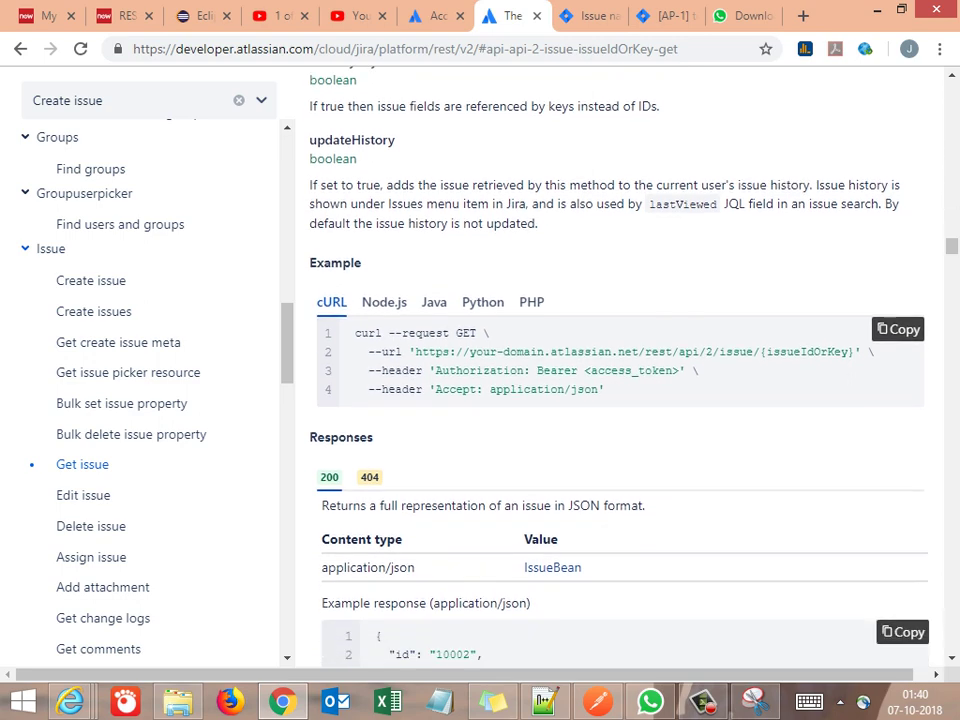
scroll(620, 360, down, 3)
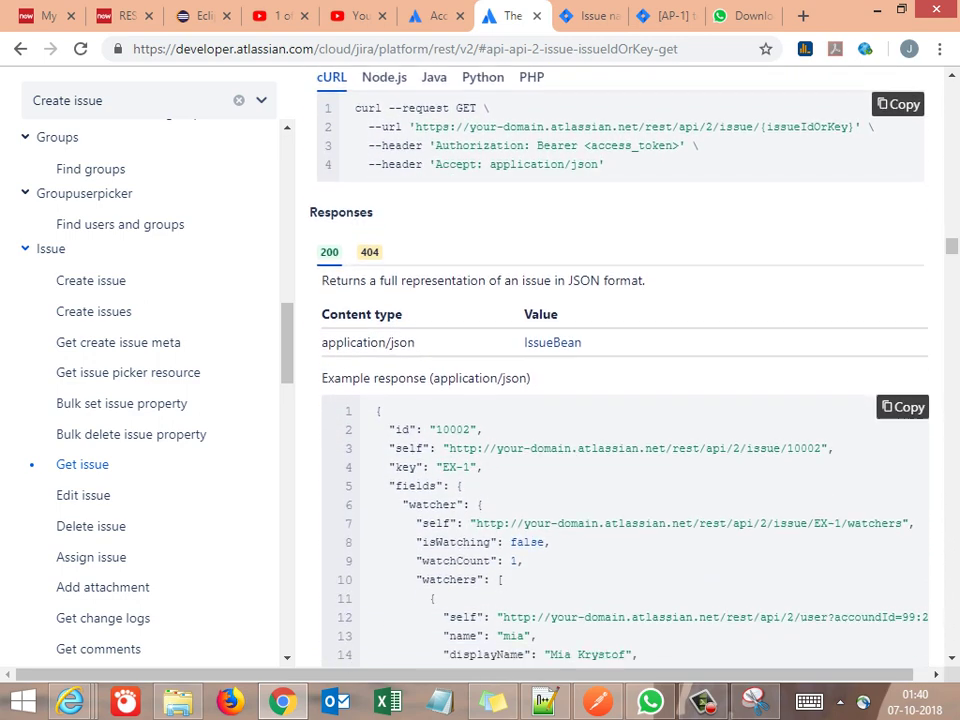
scroll(620, 360, down, 3)
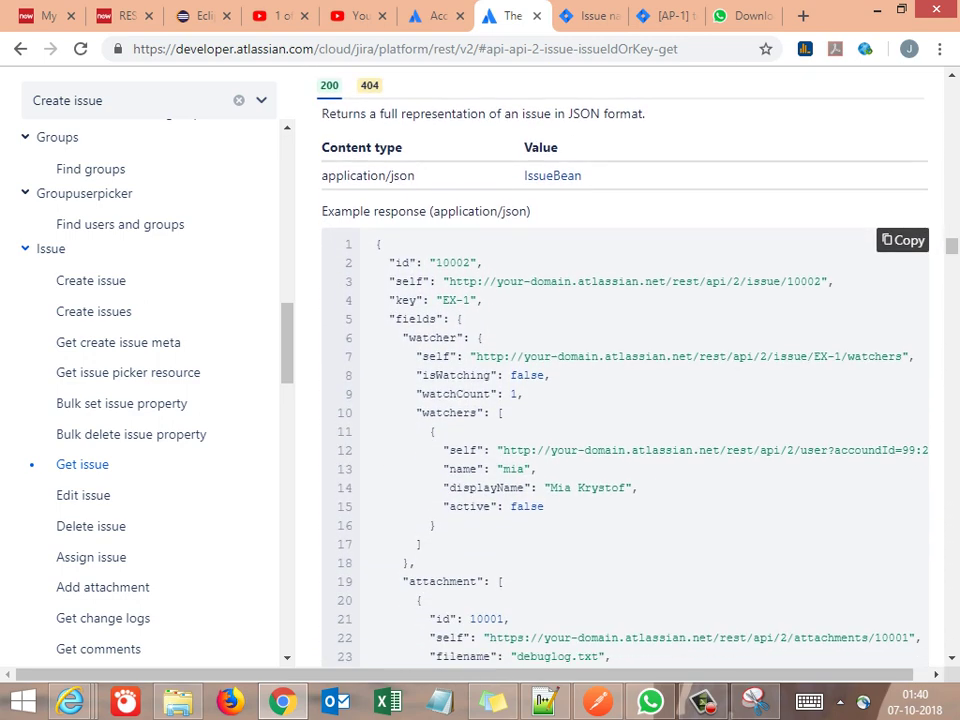
scroll(620, 360, up, 1)
scroll(620, 360, up, 1)
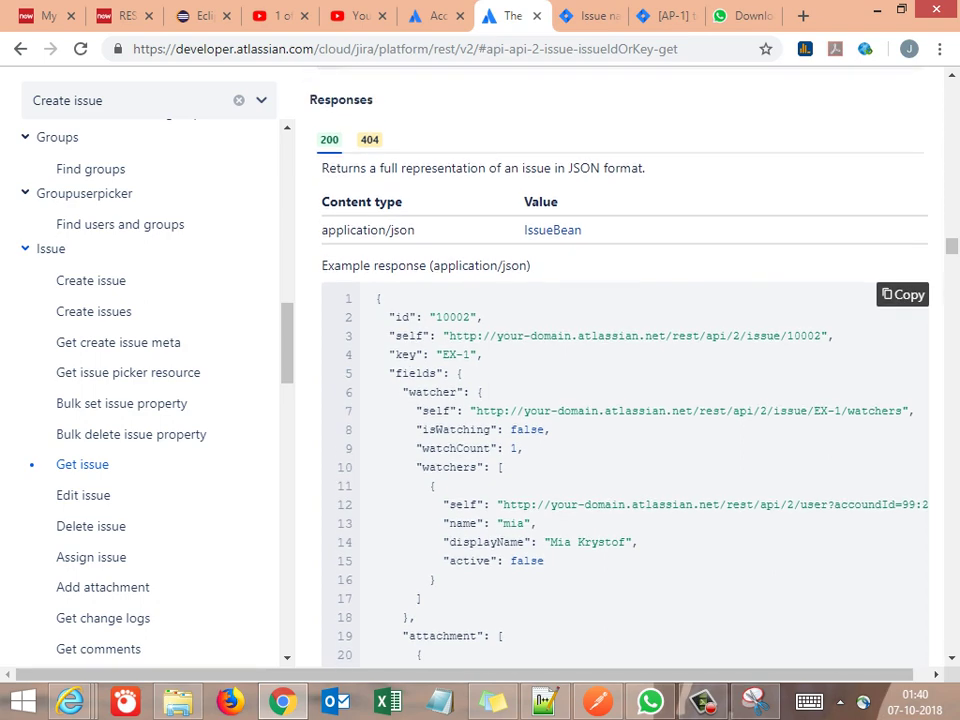
scroll(620, 360, up, 5)
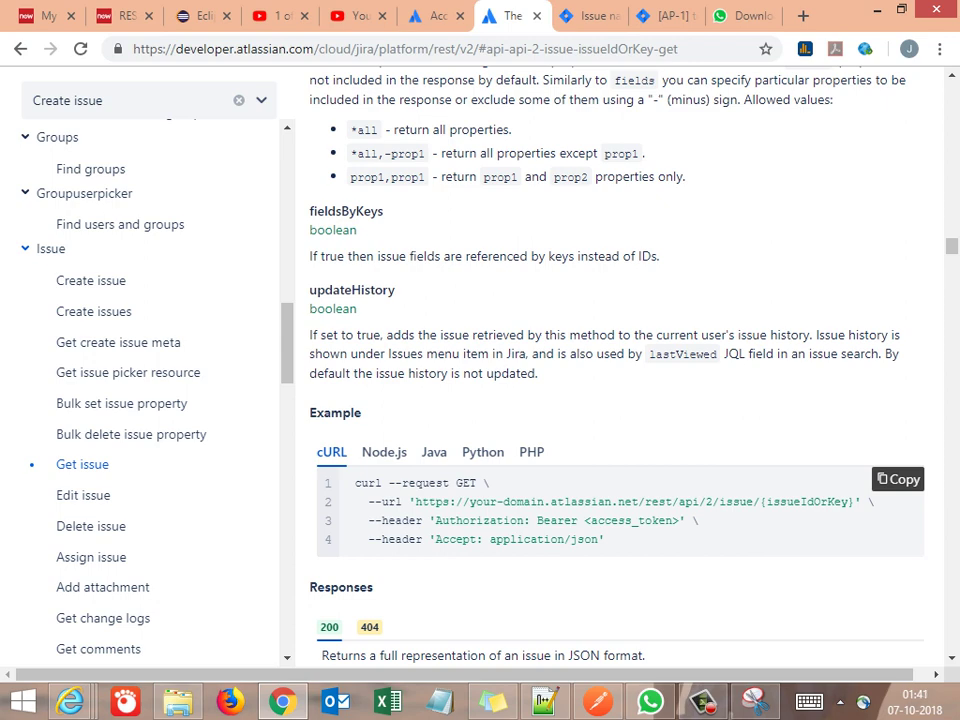
Switch to Postman, resend the GET request for issue AP-3 and select the message line in the response body
key(alt+Tab)
key(alt+Tab)
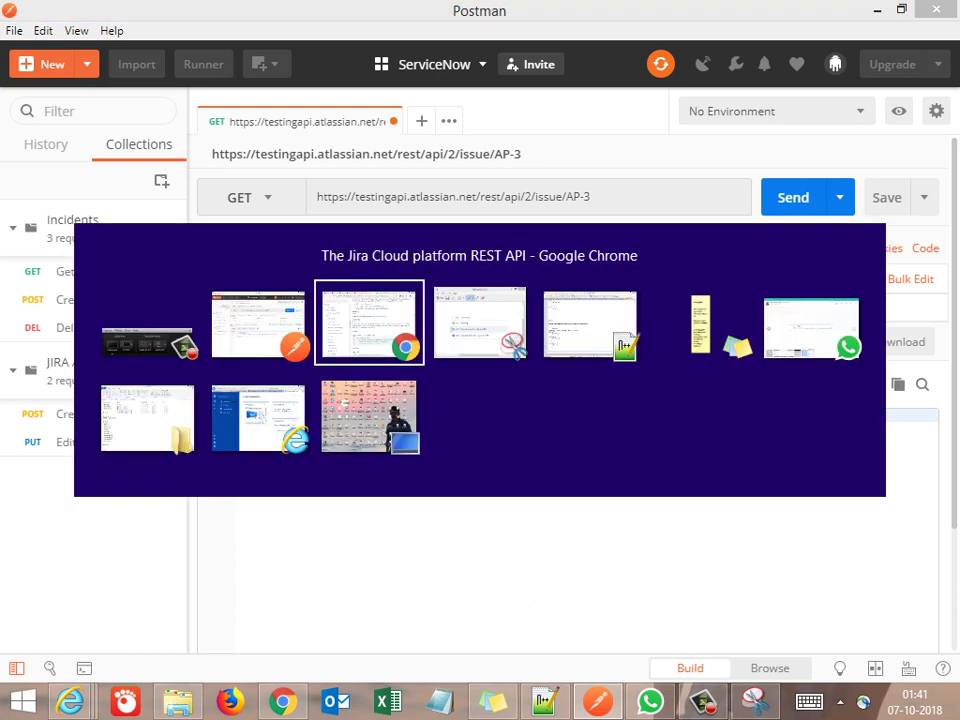
key(alt+Tab)
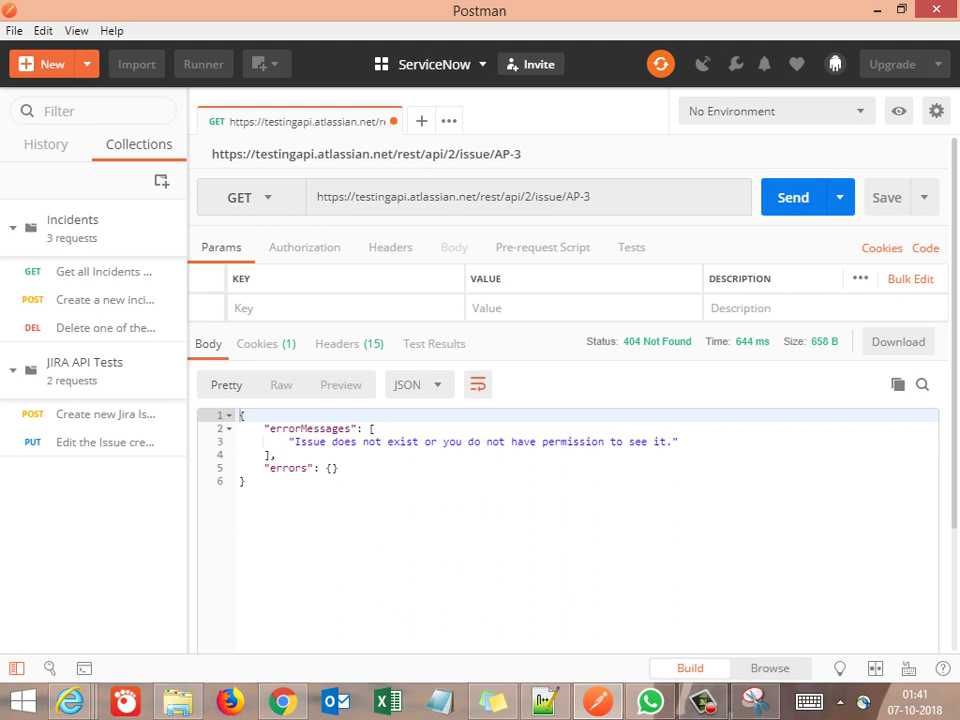
mouse_move(657, 341)
key(ctrl+Return)
click(542, 441)
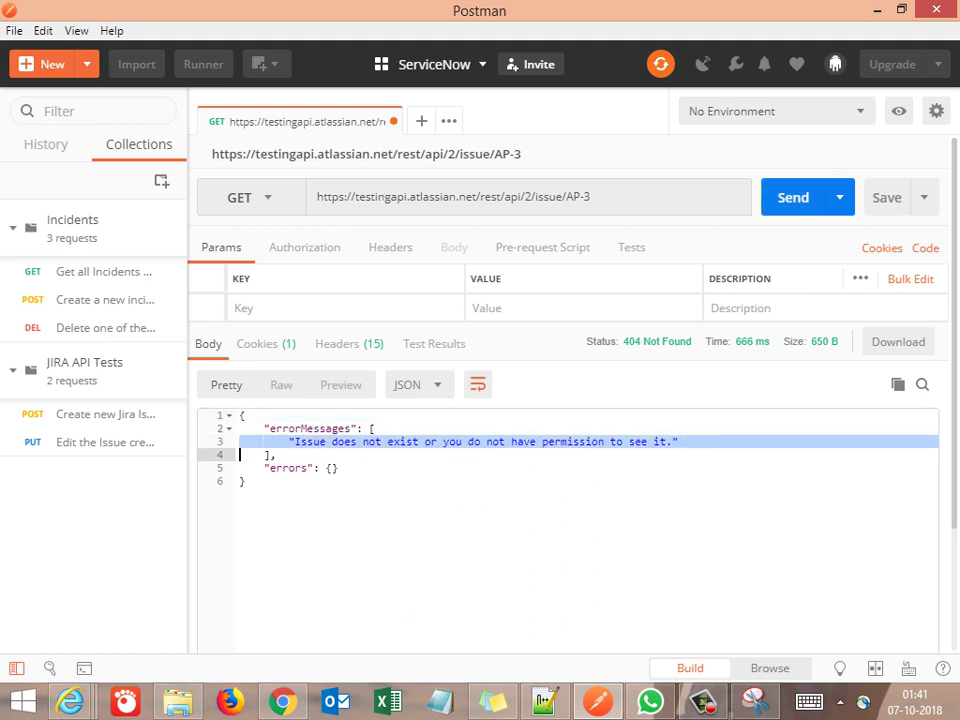
Switch to Chrome and examine the example JSON response for Get issue, down to its description and project fields
key(alt+Tab)
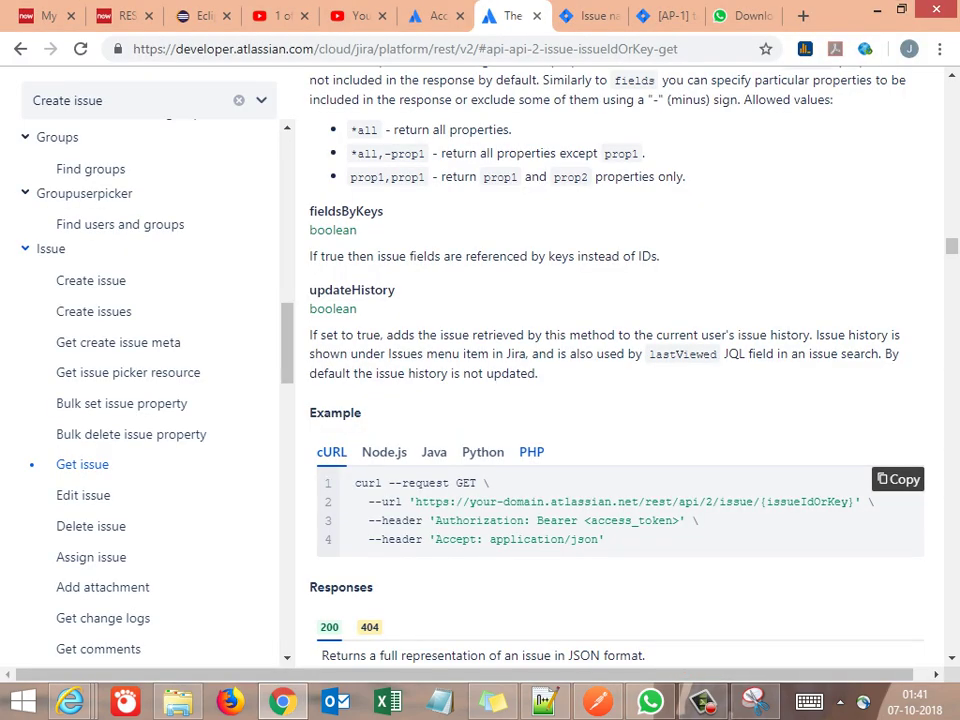
scroll(620, 400, down, 3)
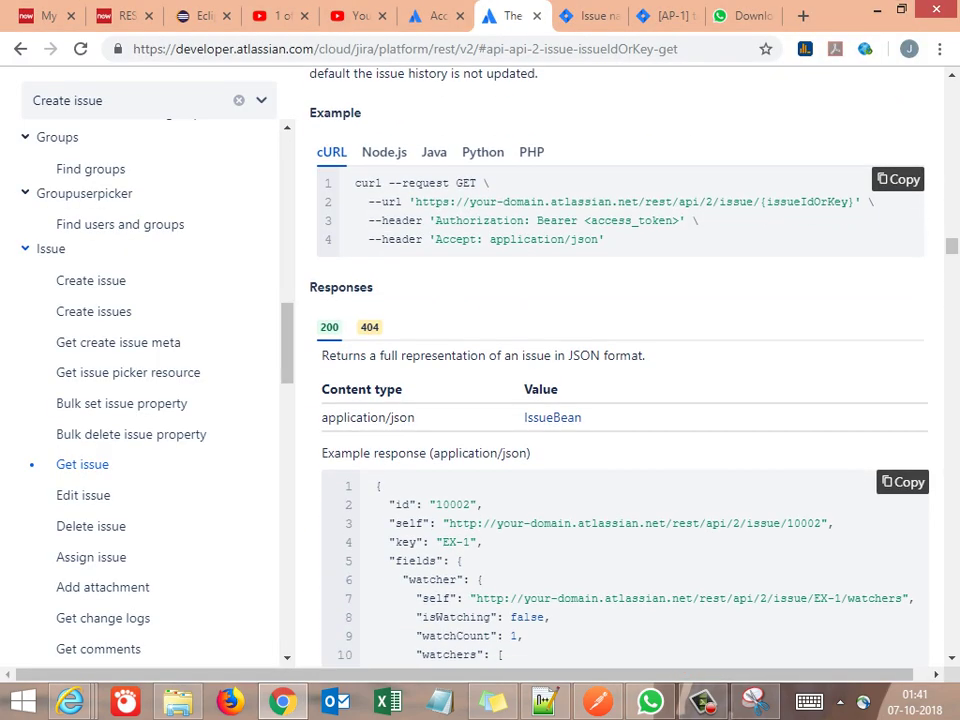
scroll(620, 400, down, 3)
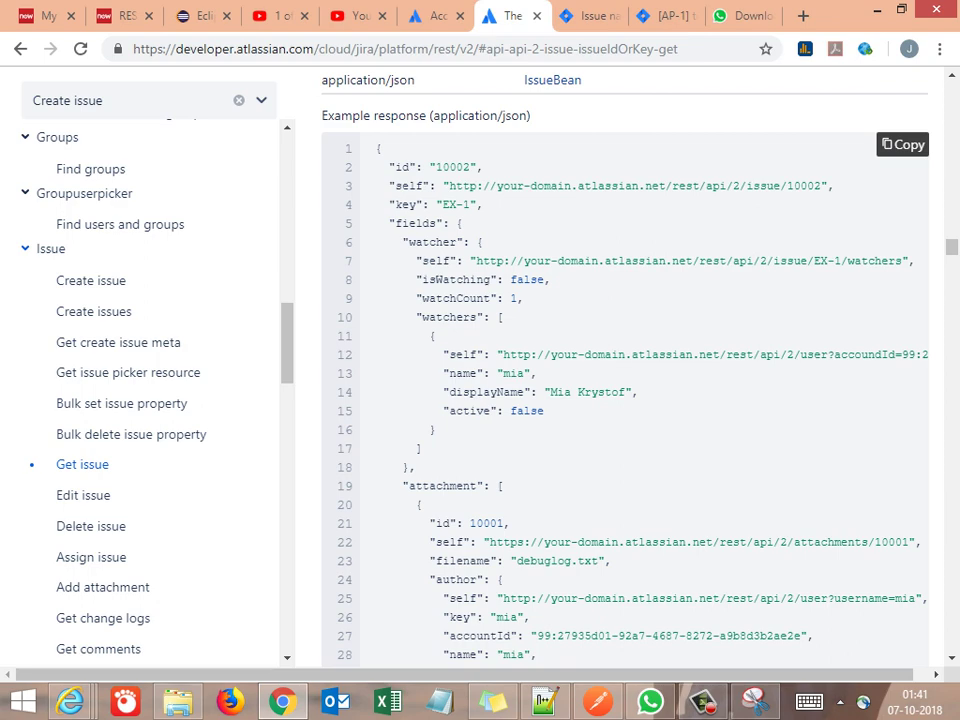
scroll(620, 400, down, 7)
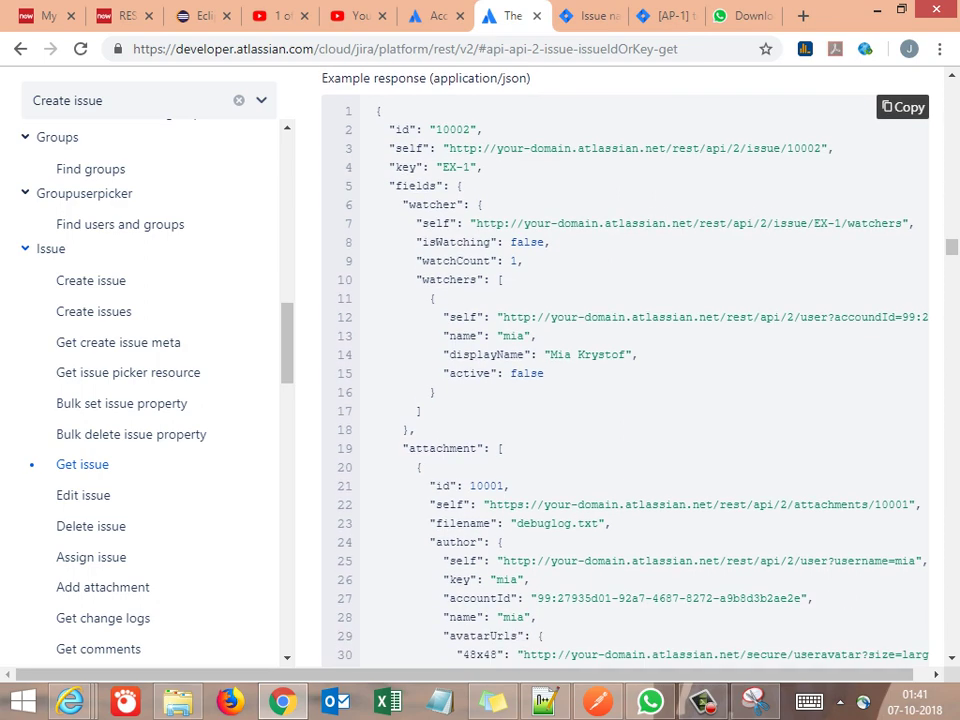
scroll(620, 400, down, 2)
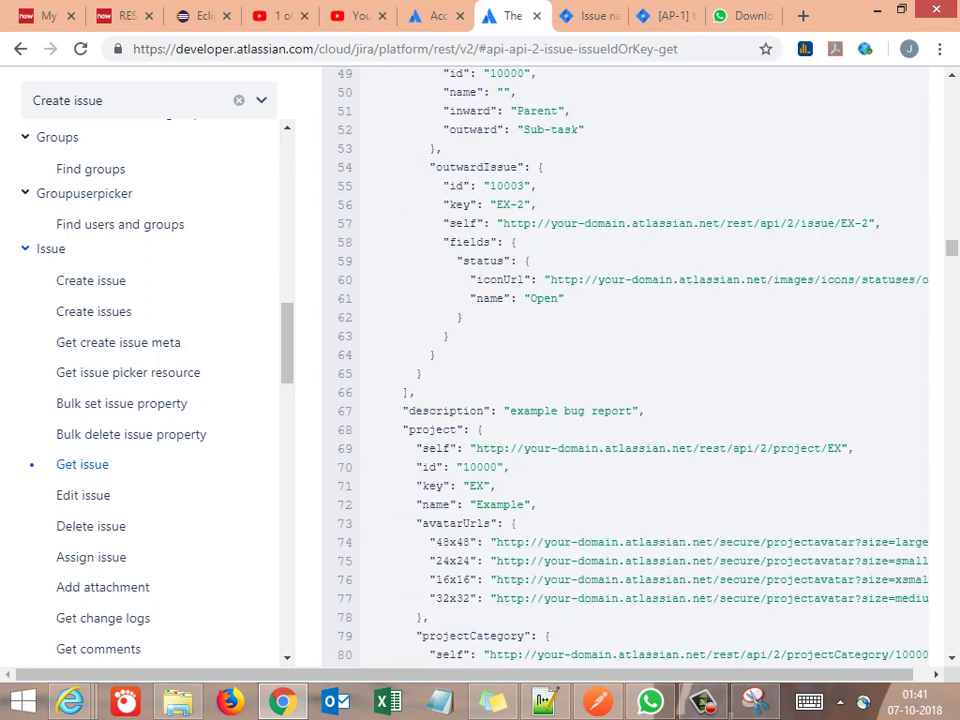
Read past the end of the Get issue example response and review the Edit issue description, body parameters and cURL example
scroll(620, 400, down, 20)
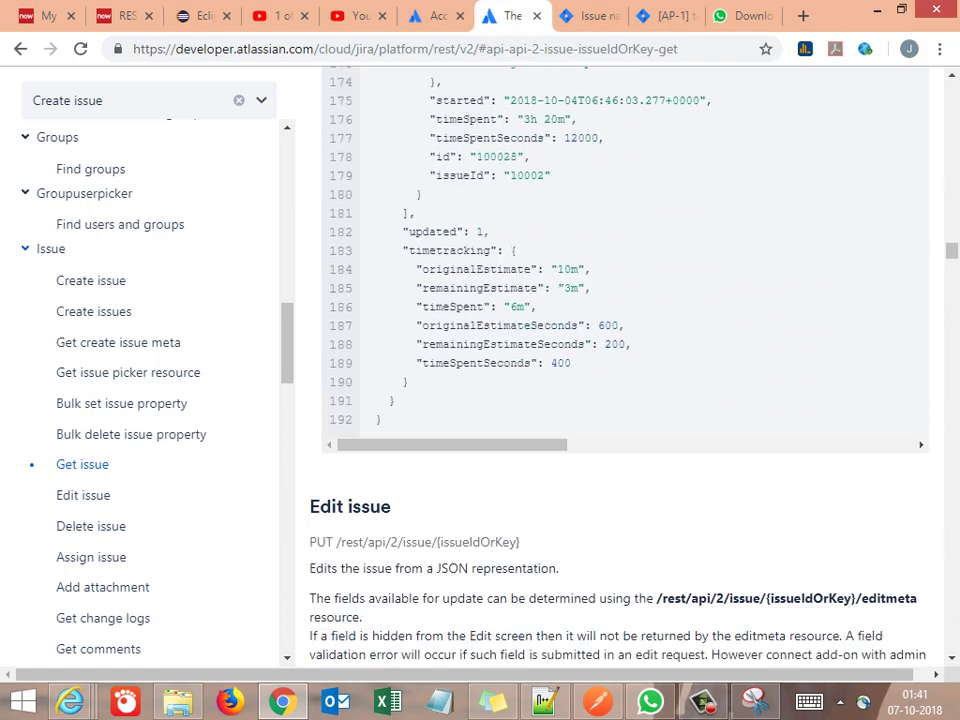
scroll(620, 400, down, 4)
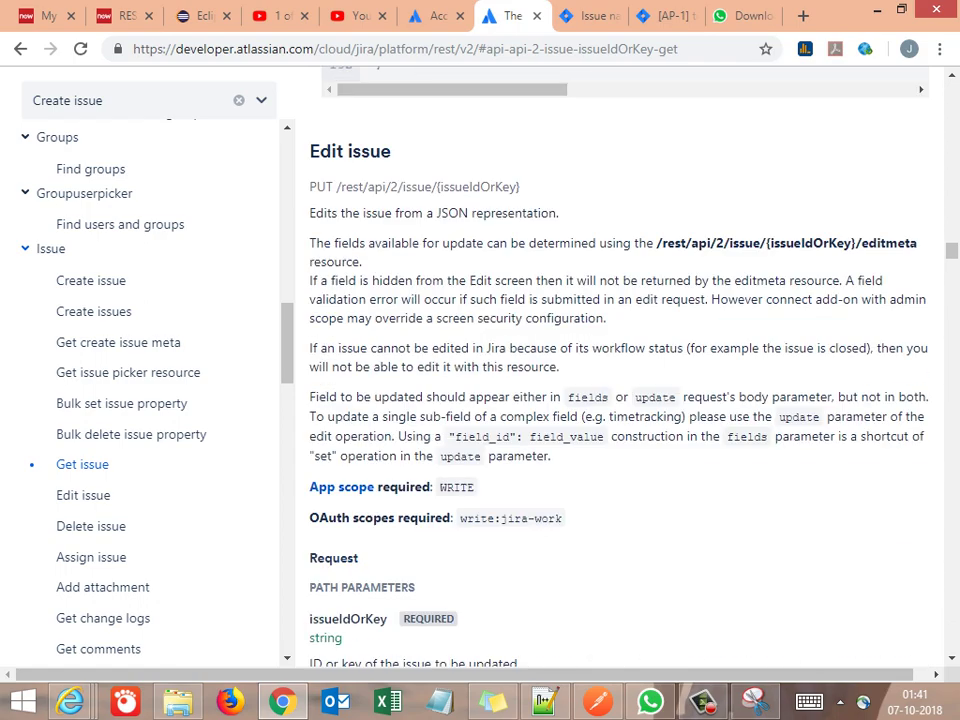
scroll(620, 400, down, 12)
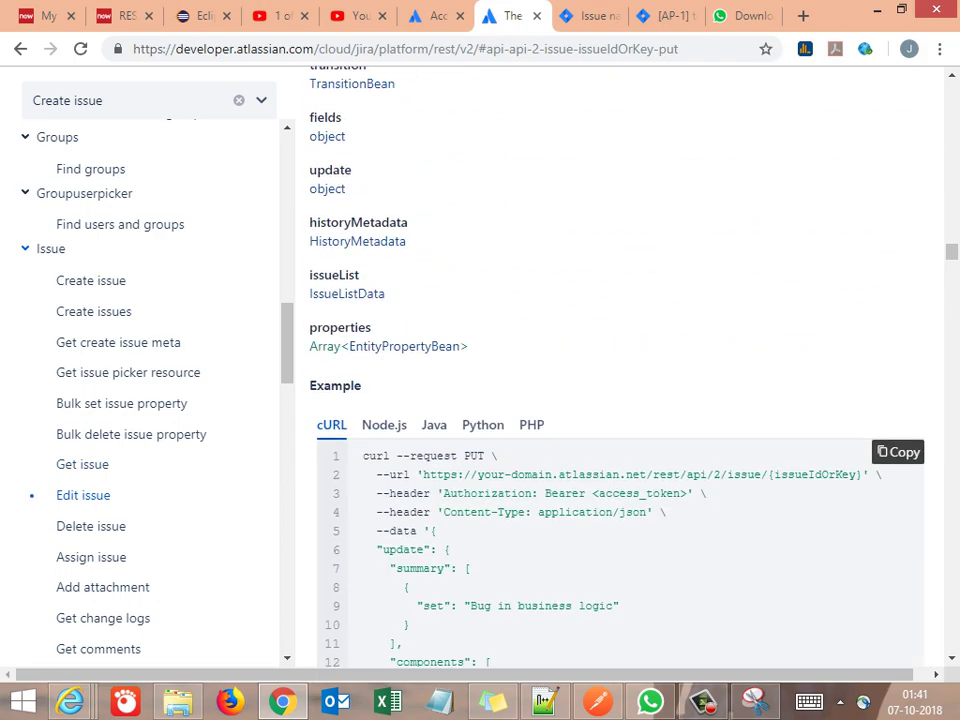
scroll(620, 400, down, 6)
scroll(620, 400, up, 12)
scroll(620, 400, up, 6)
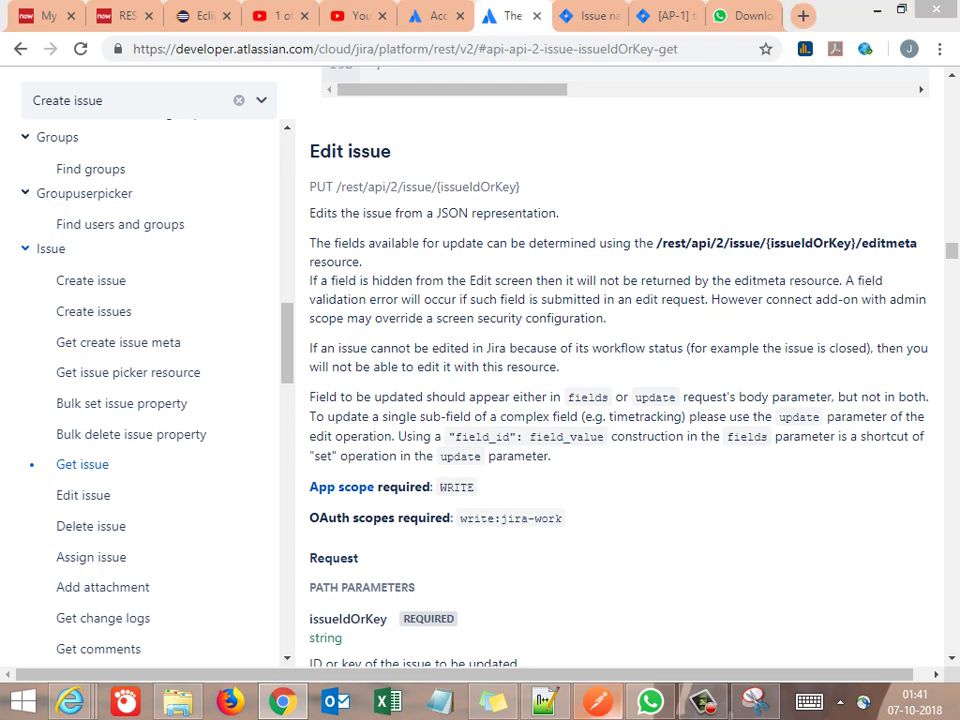
Switch to Postman, open the Create new Jira Issue request and review its URL and raw JSON body
key(alt+Tab)
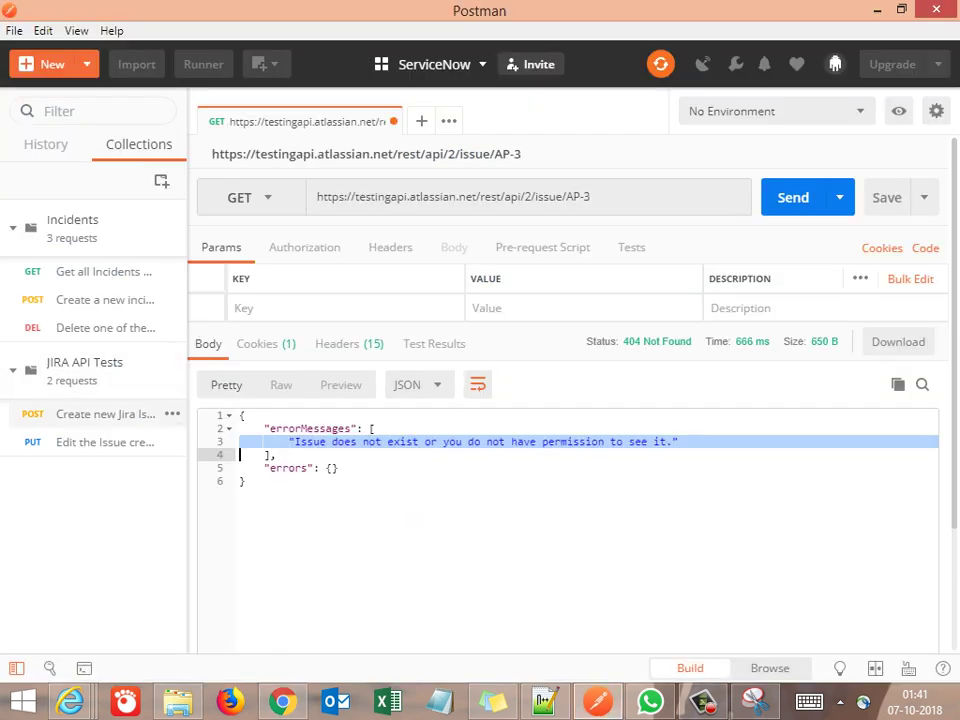
click(105, 414)
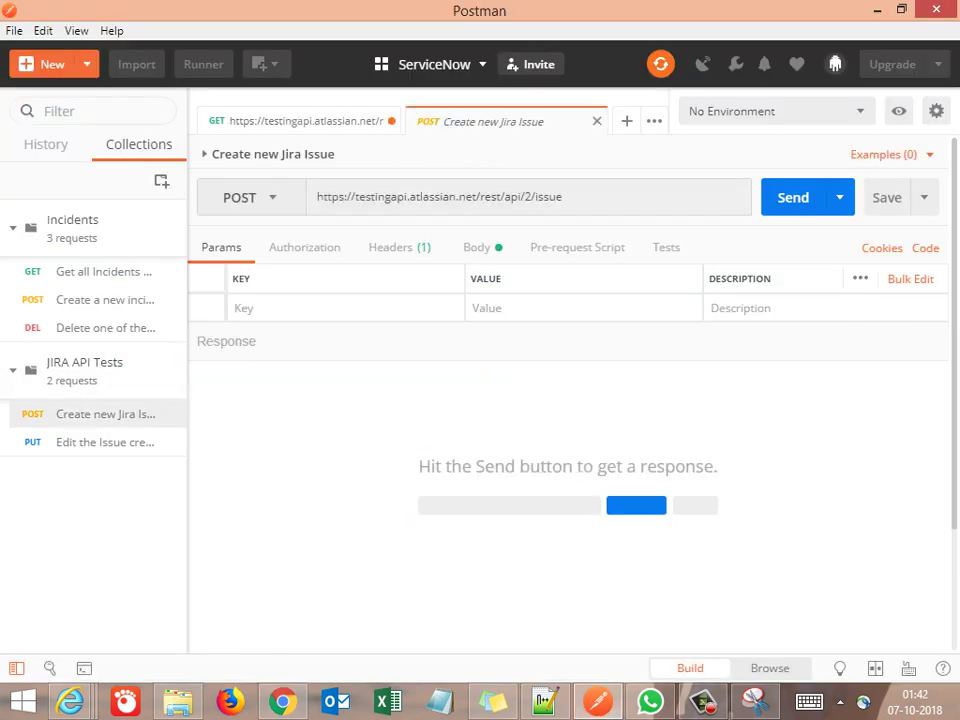
click(563, 197)
key(ctrl+a)
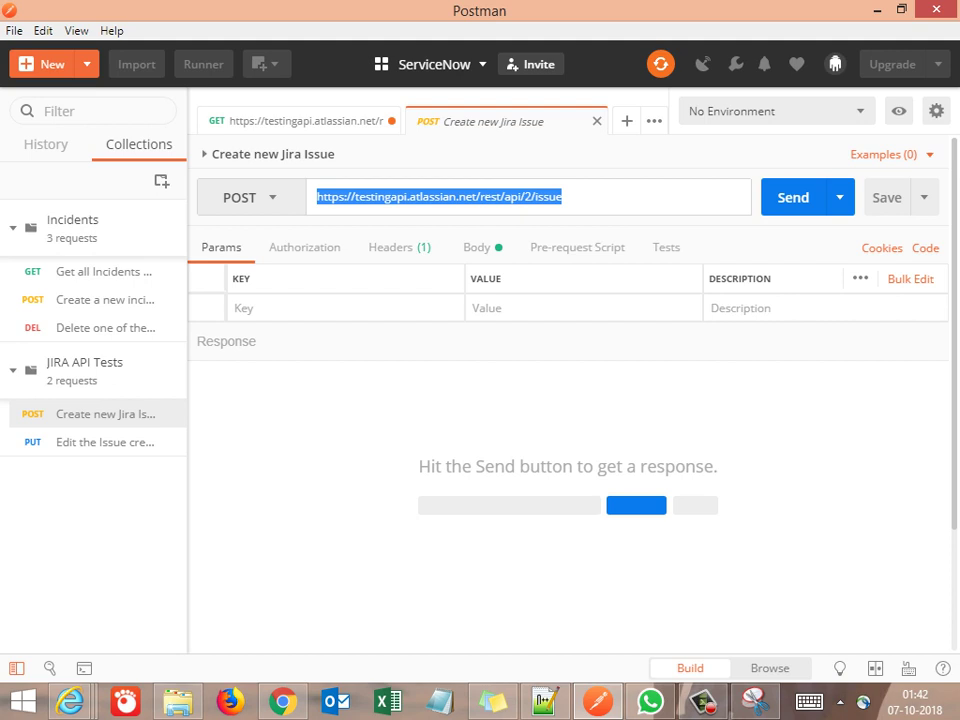
click(476, 247)
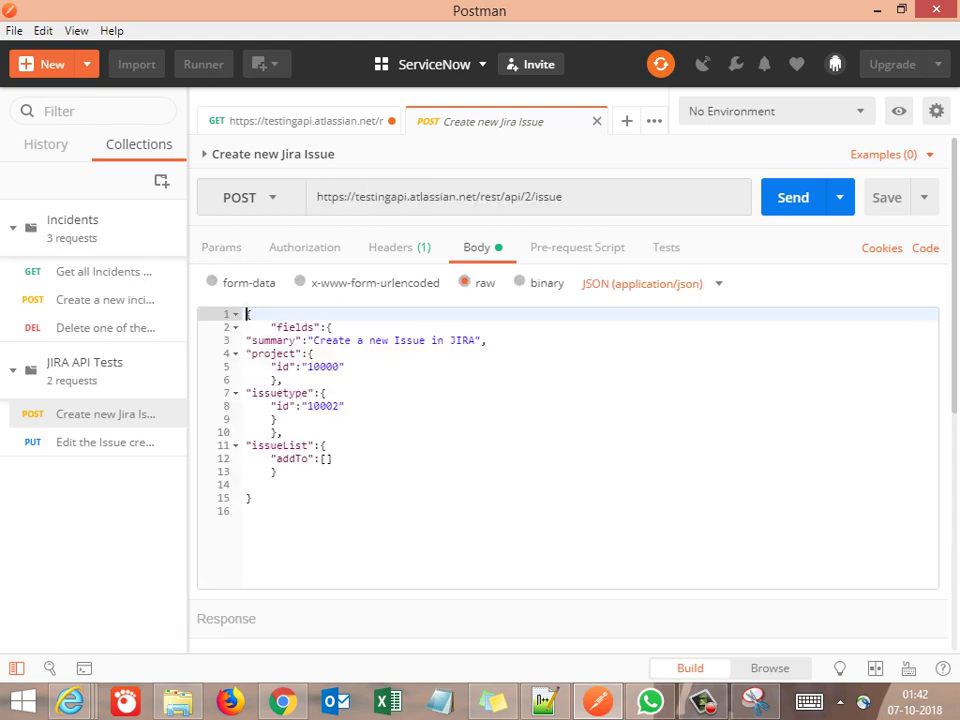
scroll(570, 400, down, 5)
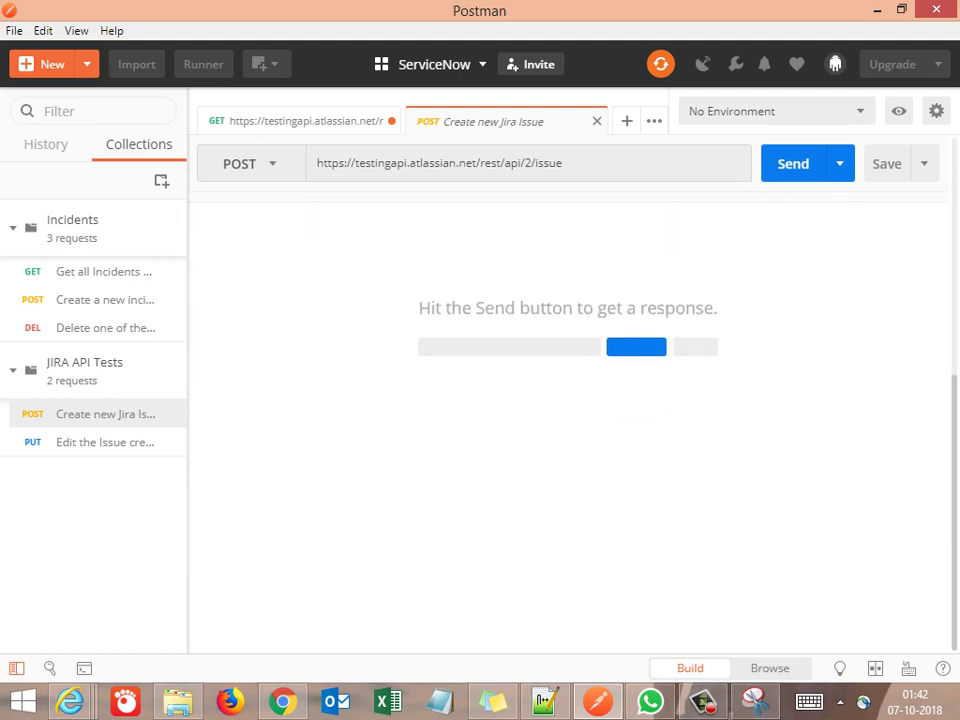
scroll(570, 400, up, 3)
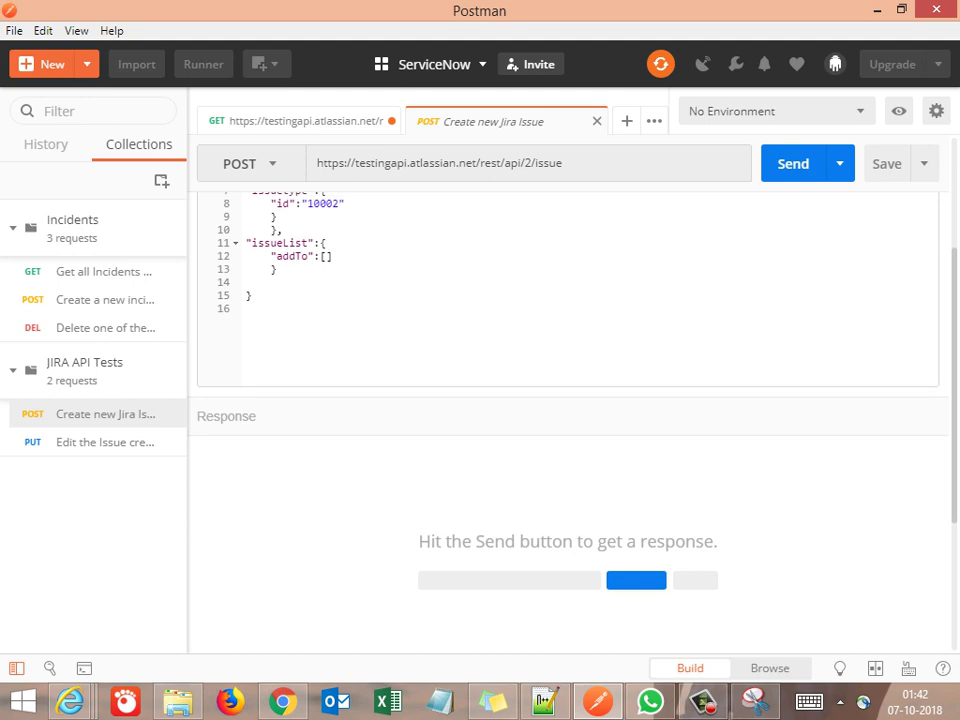
Send the Create new Jira Issue request and select the new issue's key in the response body
click(250, 308)
key(ctrl+a)
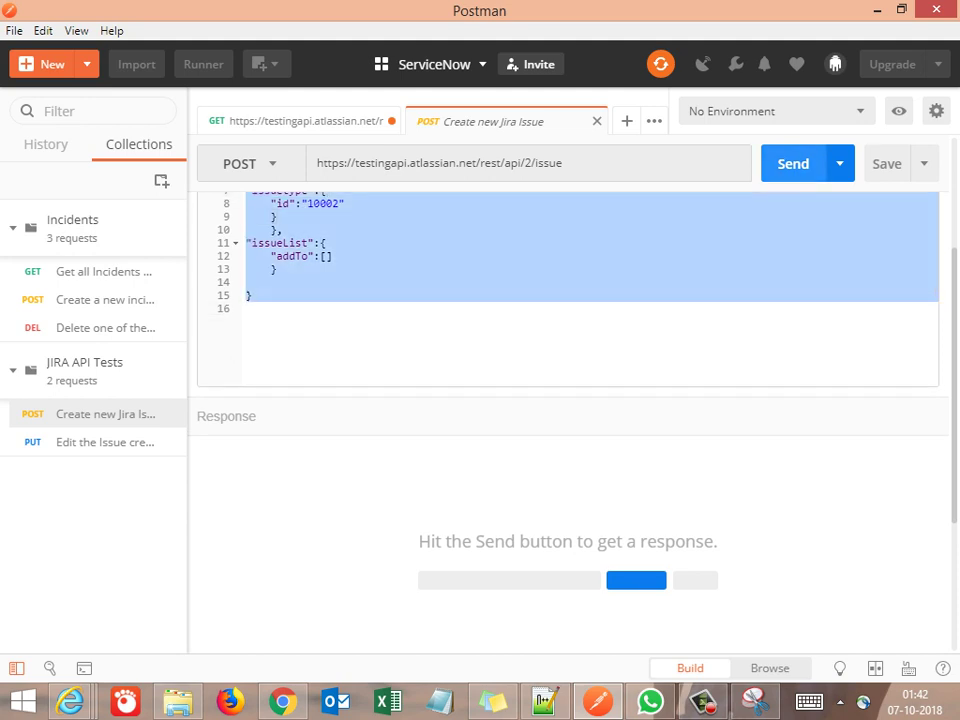
key(ctrl+Return)
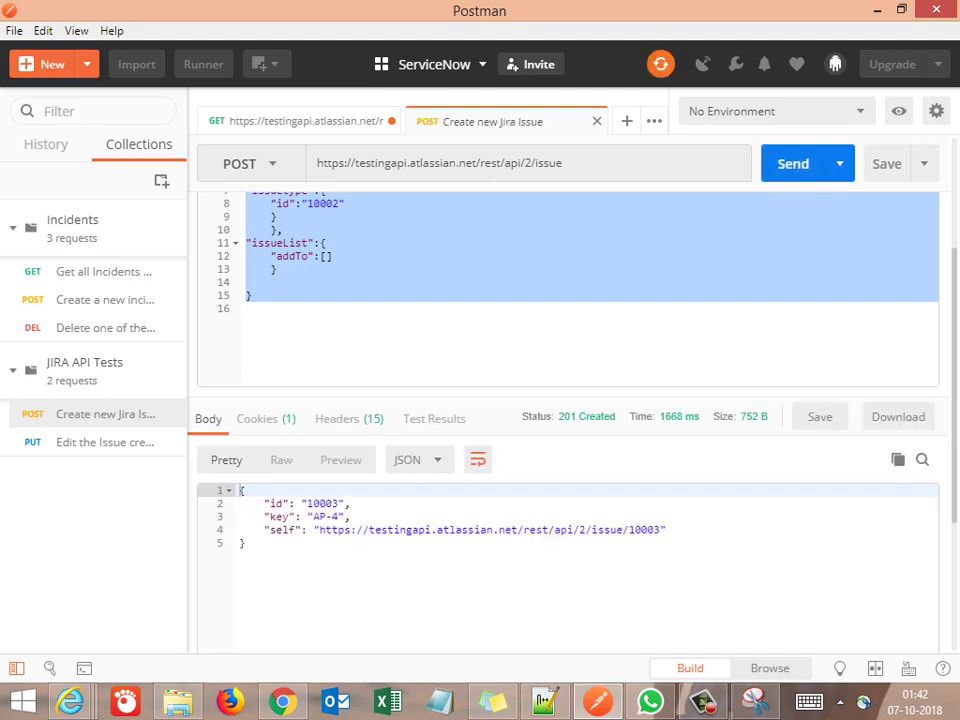
drag(313, 516, 340, 516)
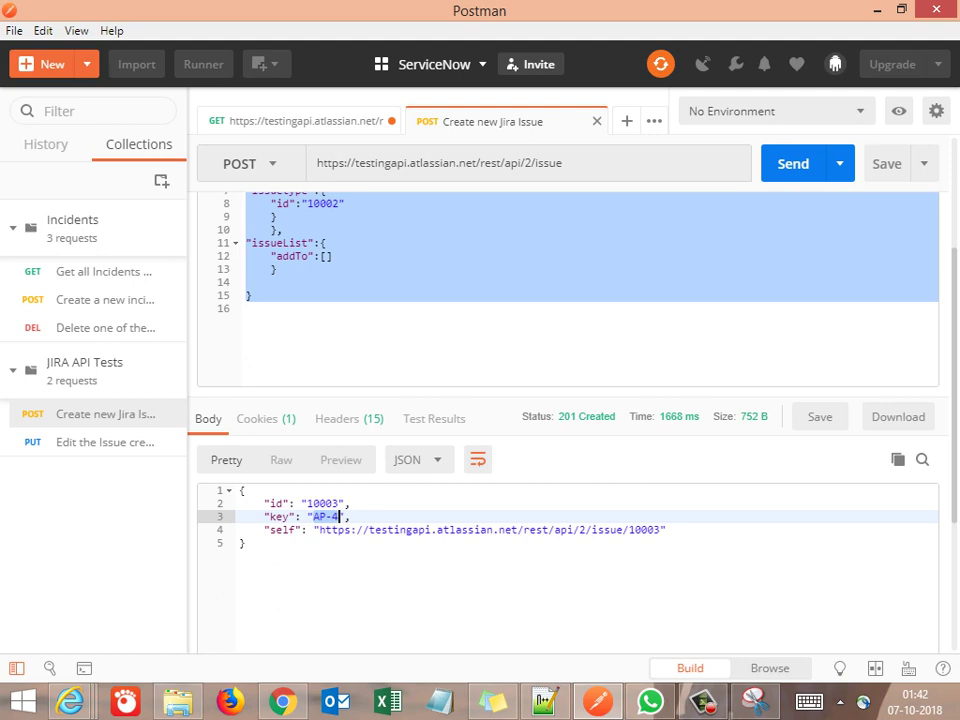
Add a request named "Get the details of the created Issue" to the JIRA API Tests collection
right_click(70, 377)
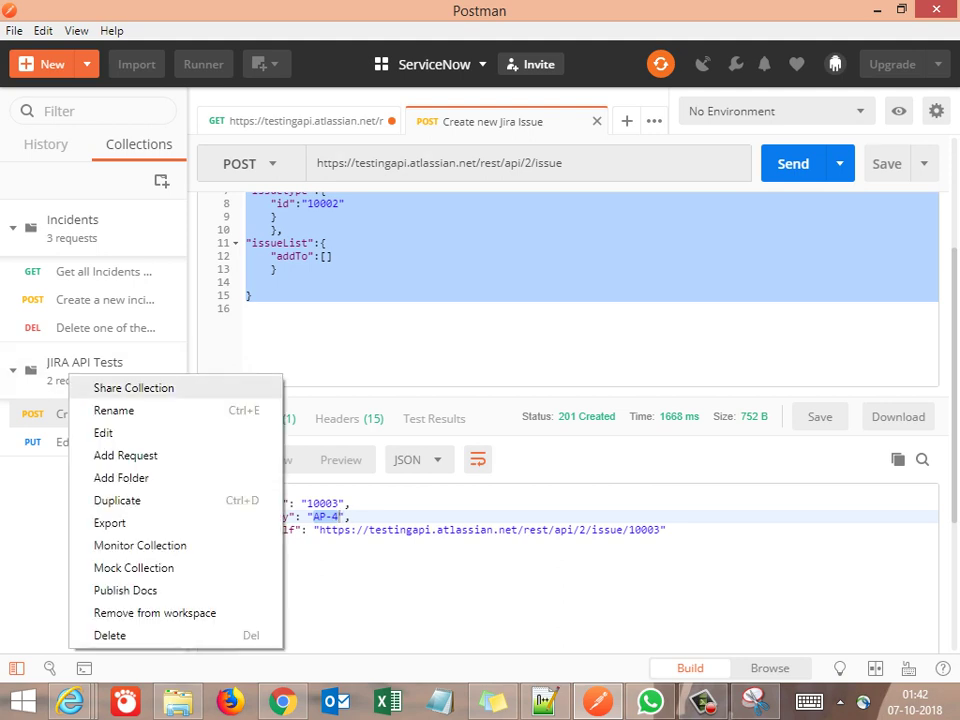
click(125, 455)
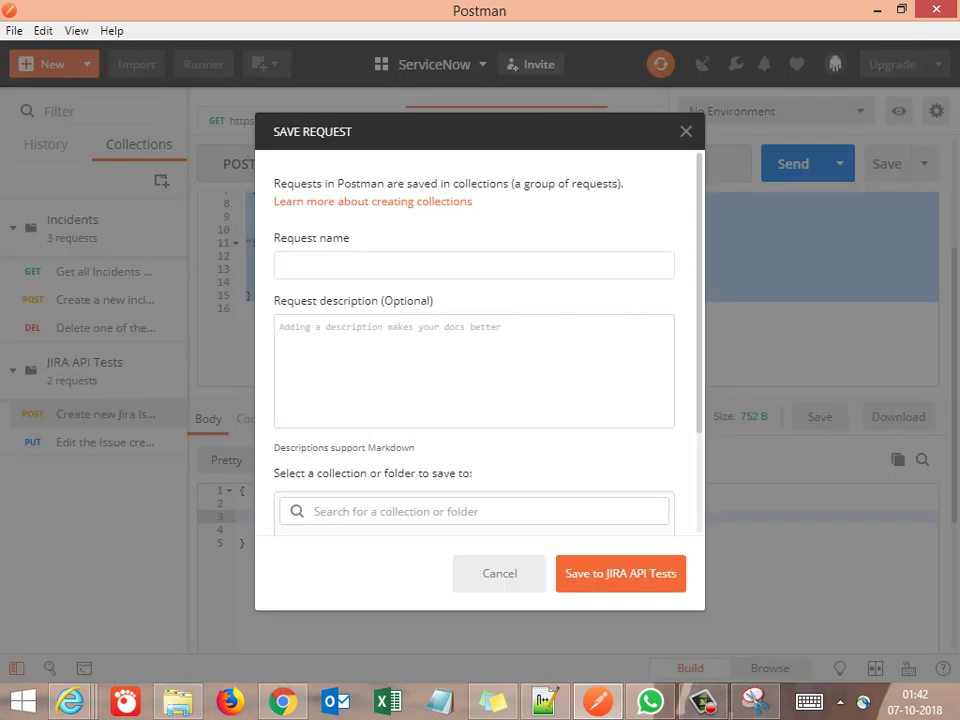
text(Get the details of the c)
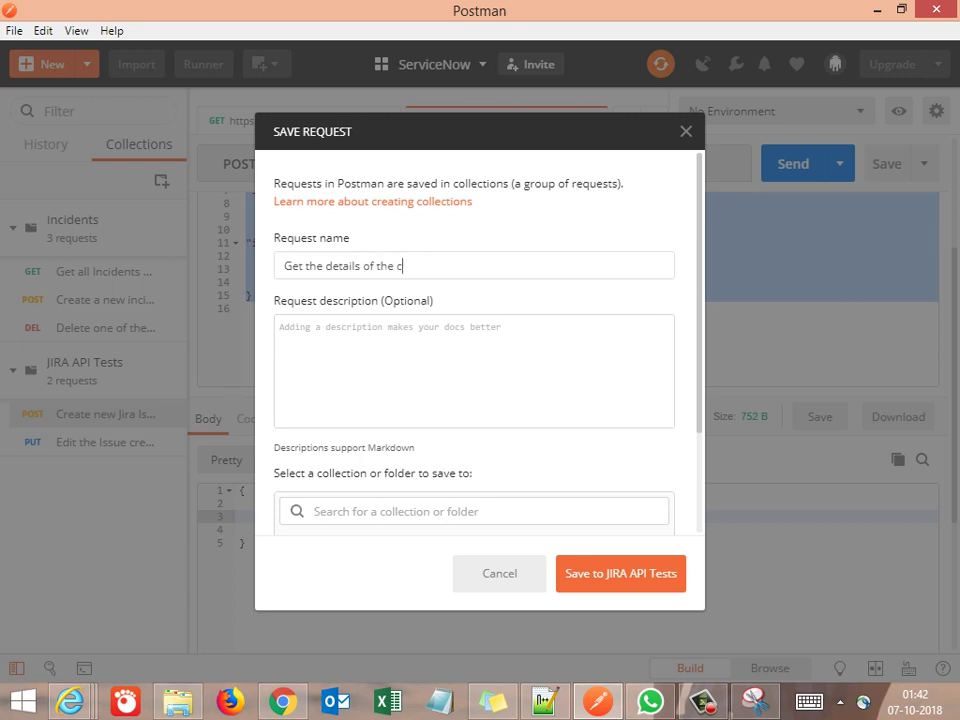
text(reated Issue)
Describe the request as "API test to get the details of the created Issue" and save it to JIRA API Tests
click(280, 326)
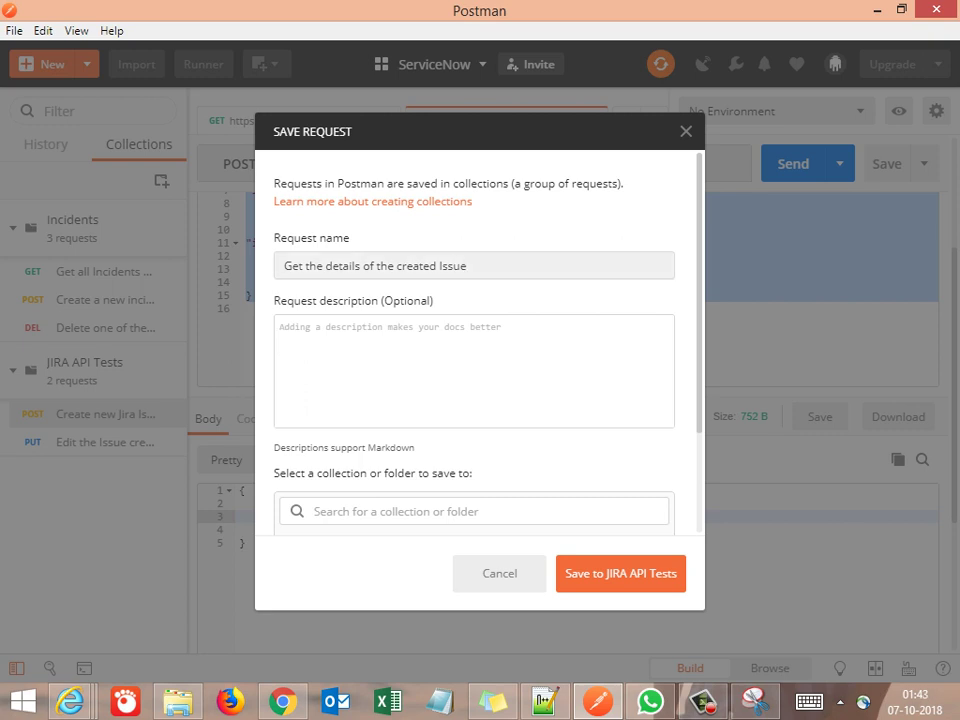
text(Te)
key(BackSpace)
key(BackSpace)
text(API)
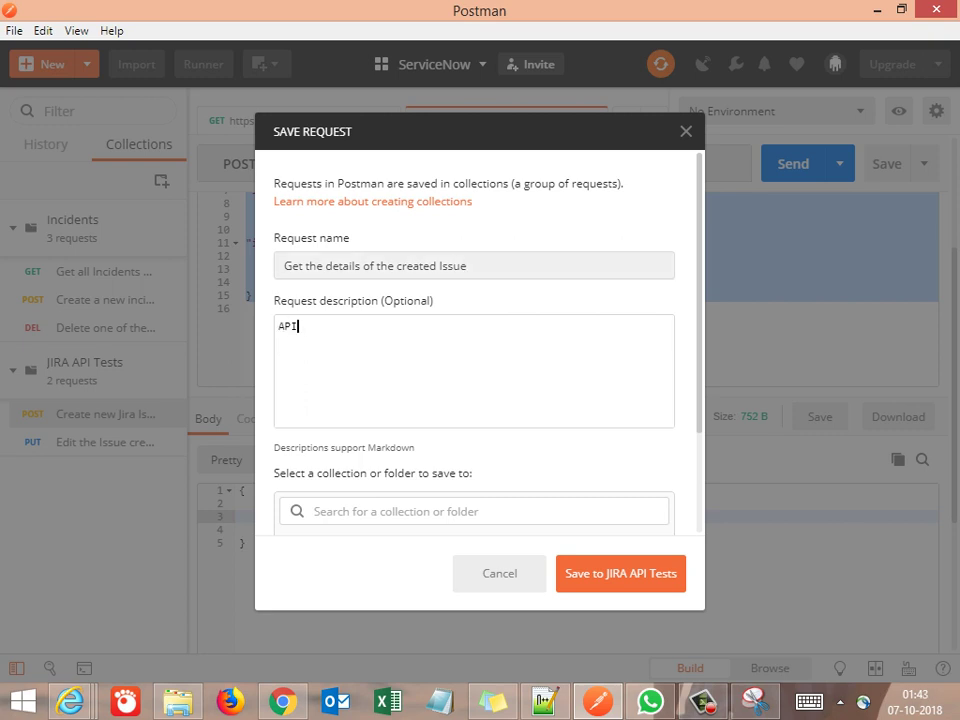
text( test to get the details fo)
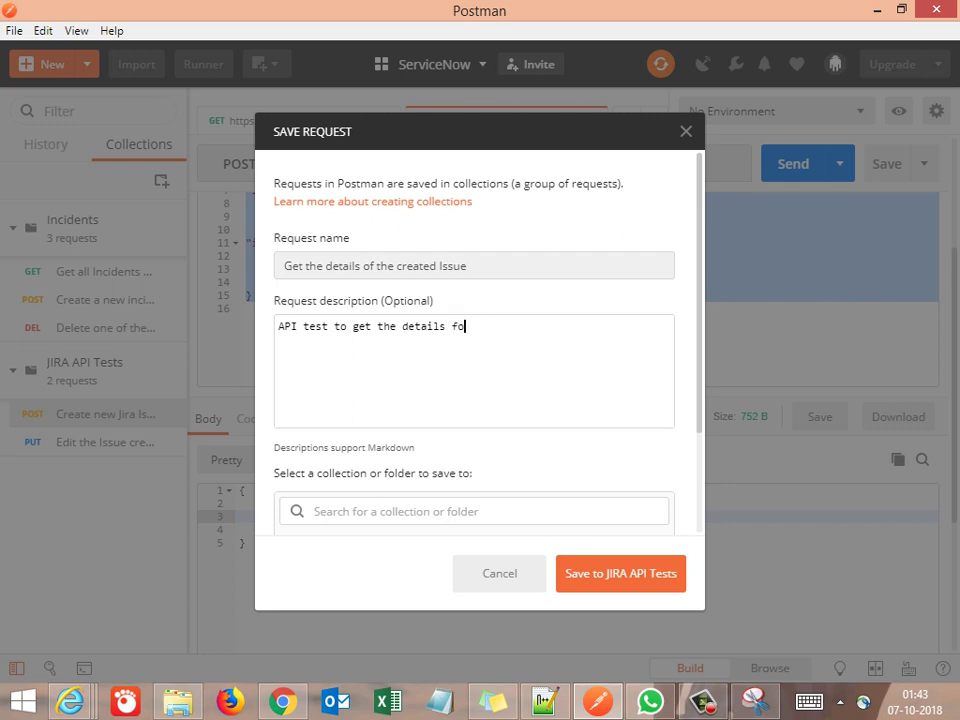
key(BackSpace)
key(BackSpace)
text(of the created Issue)
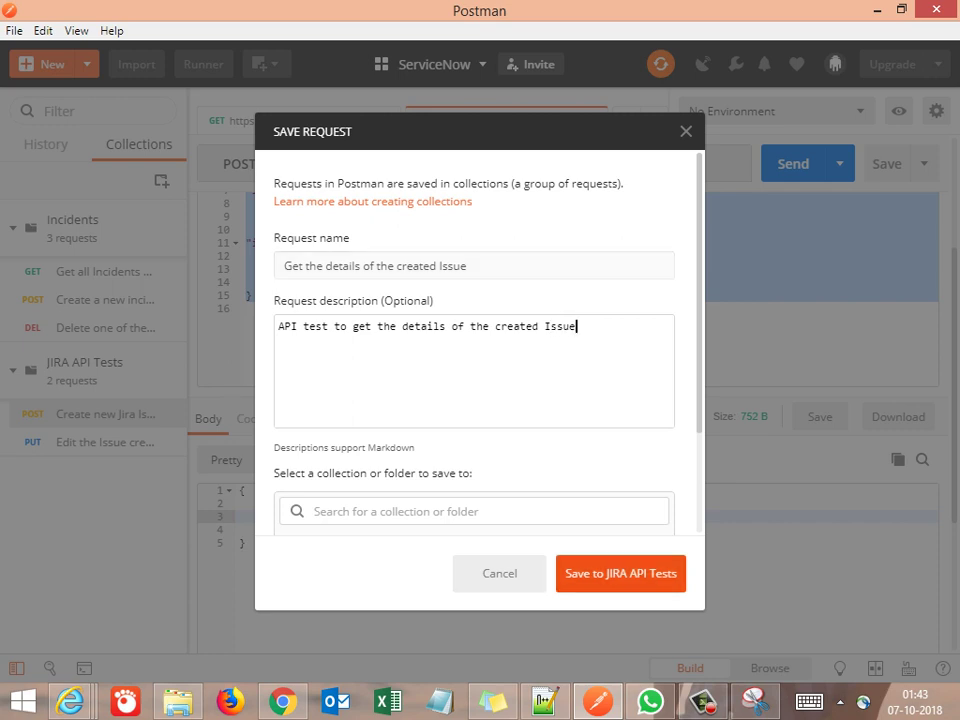
click(620, 573)
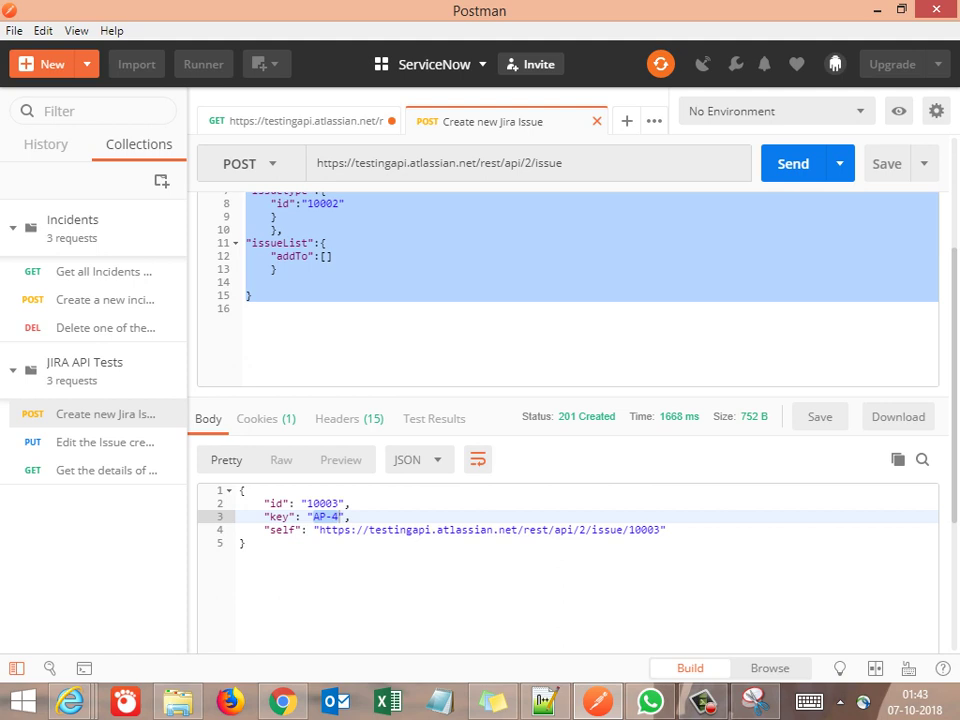
Close both open requests without saving changes and open the saved Get the details of the created Issue request
key(ctrl+w)
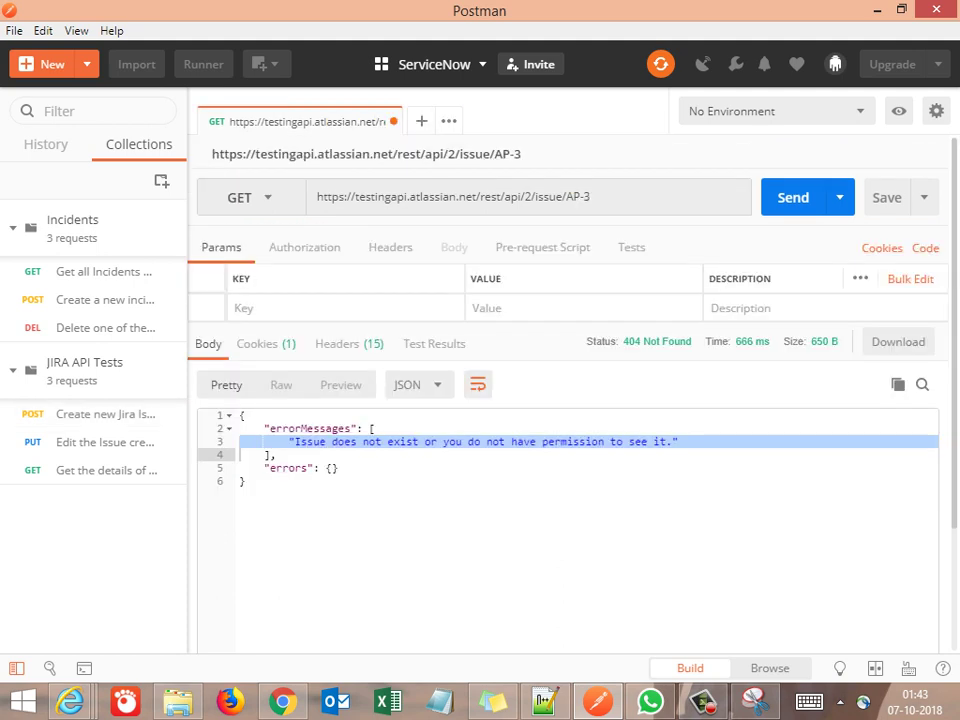
key(ctrl+w)
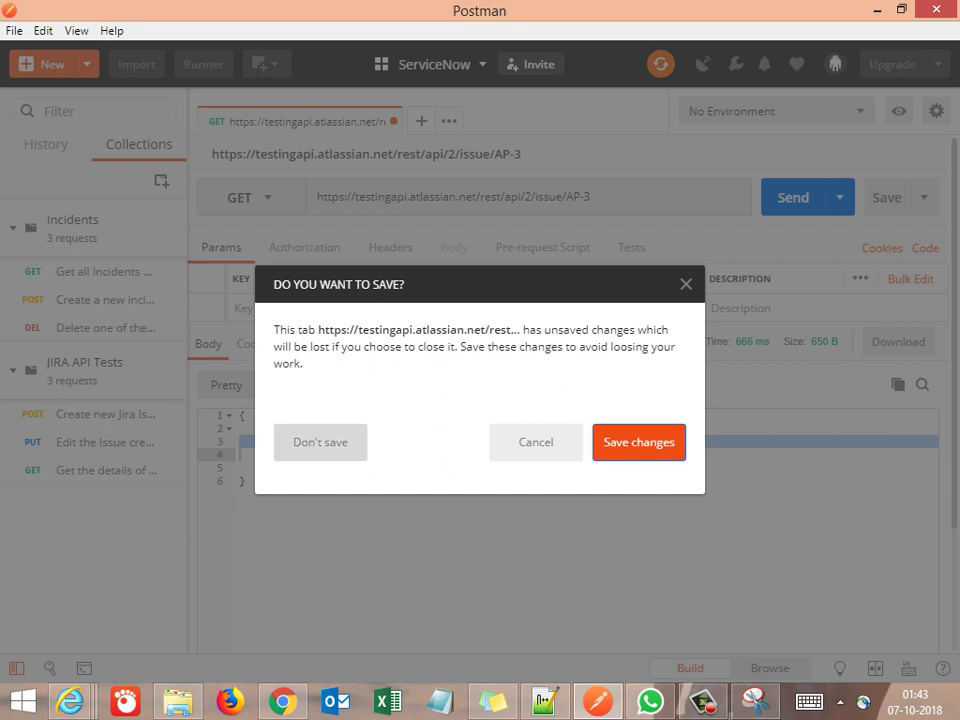
click(320, 442)
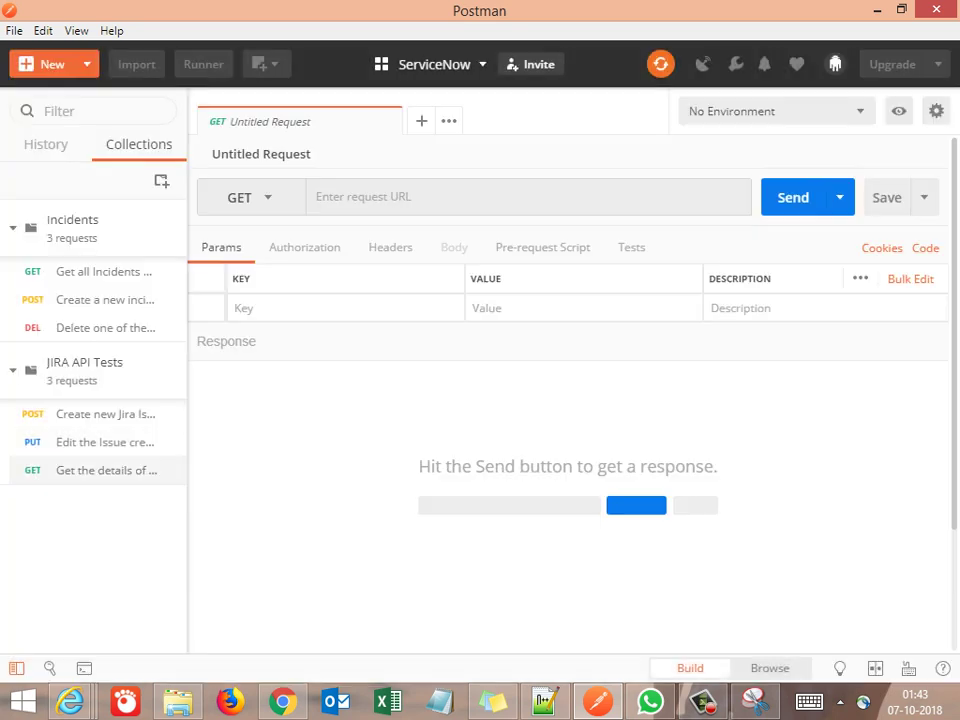
click(106, 470)
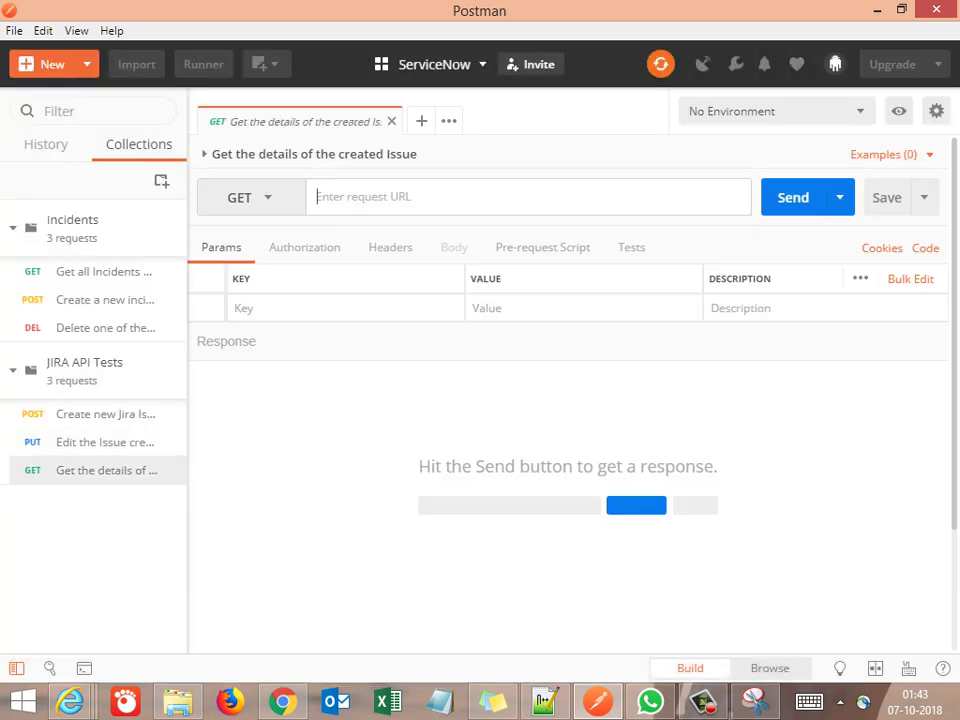
text(AP-4)
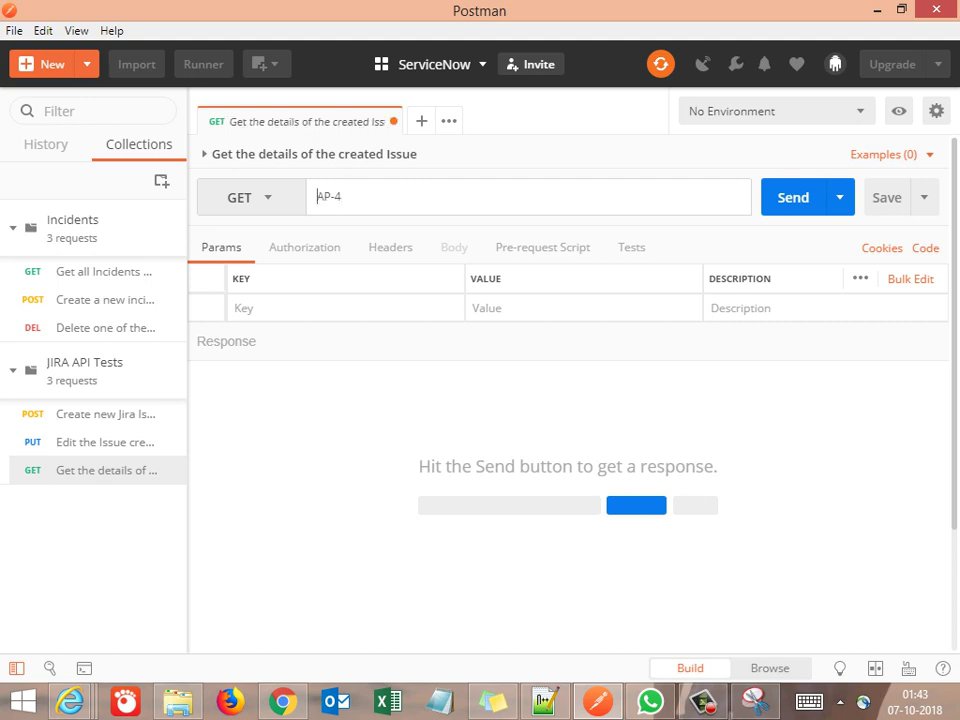
click(545, 701)
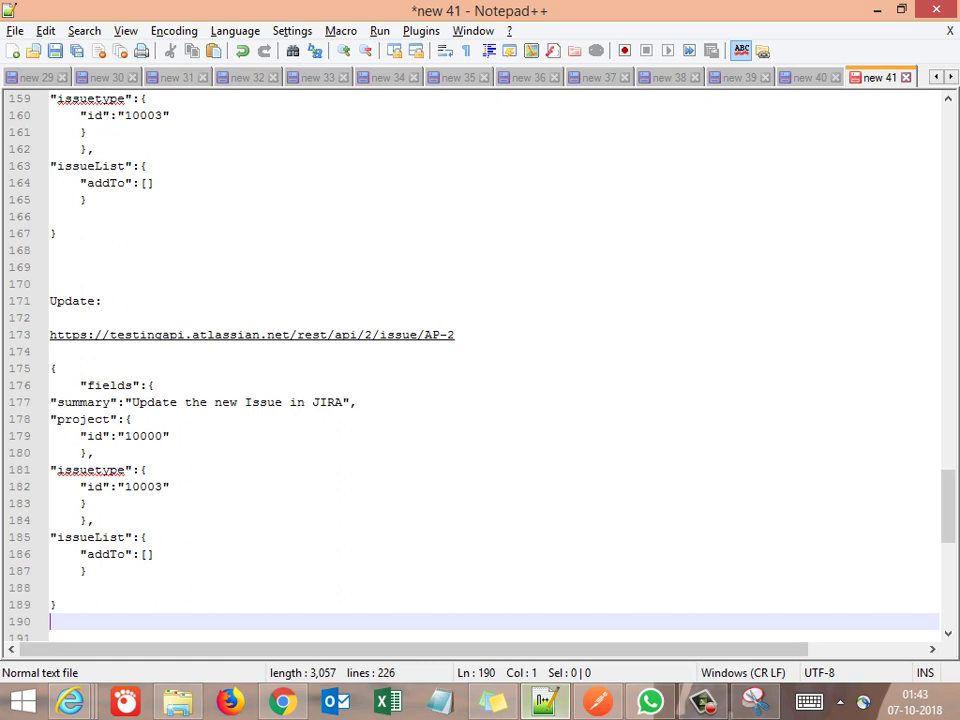
click(455, 335)
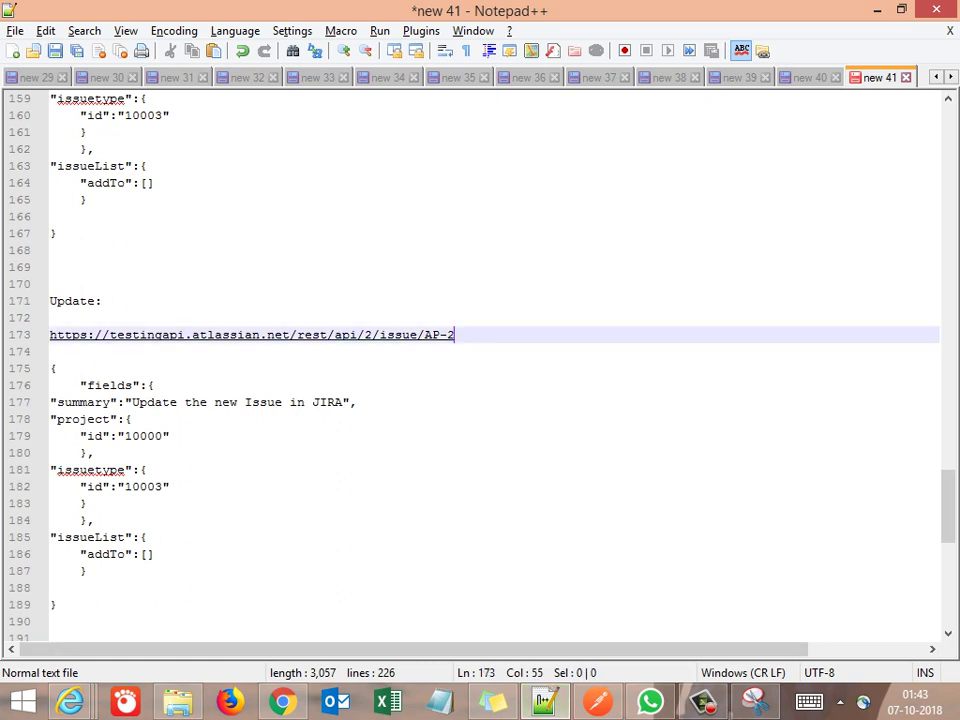
key(Left)
key(Left)
key(Left)
key(Left)
key(shift+Home)
key(ctrl+c)
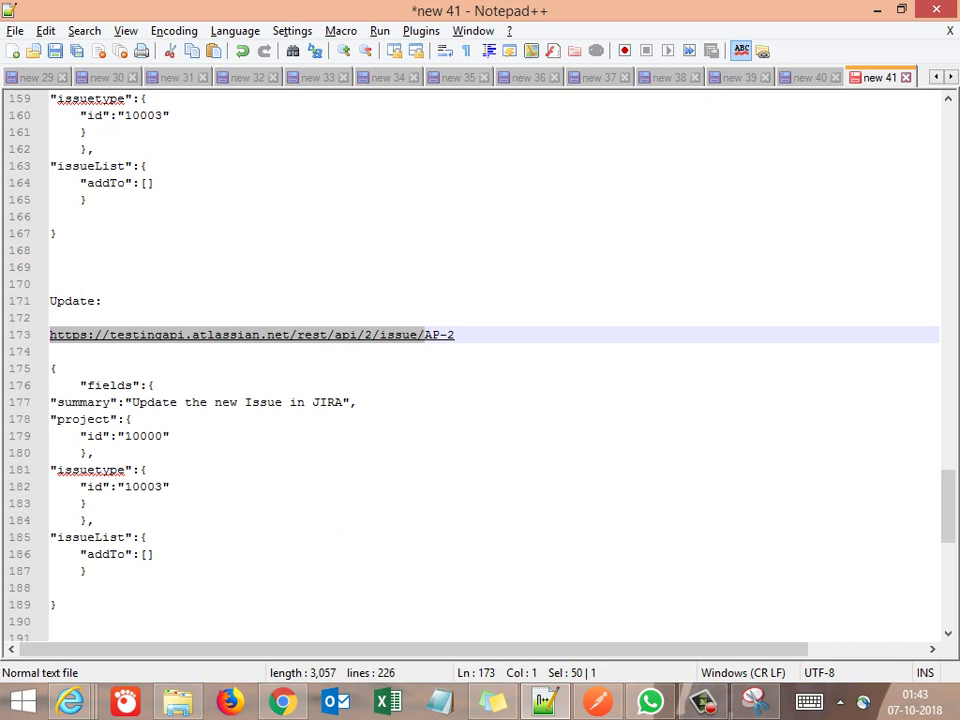
key(alt+Tab)
key(ctrl+v)
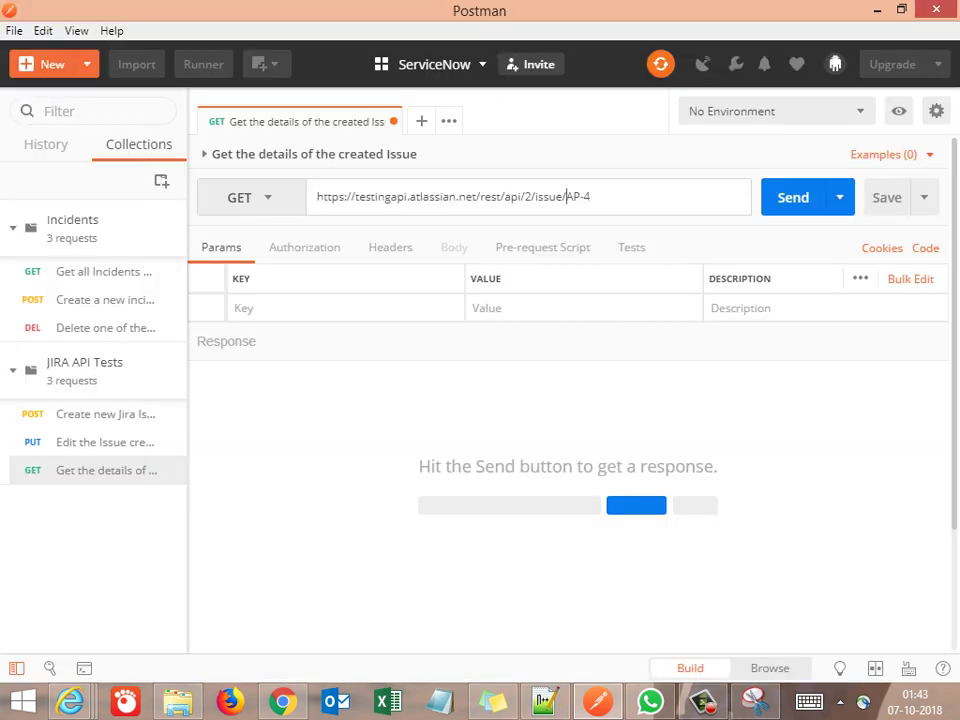
Send the GET request for issue AP-4 and review the response body from the issue type through the status, summary, creator and reporter fields
click(793, 197)
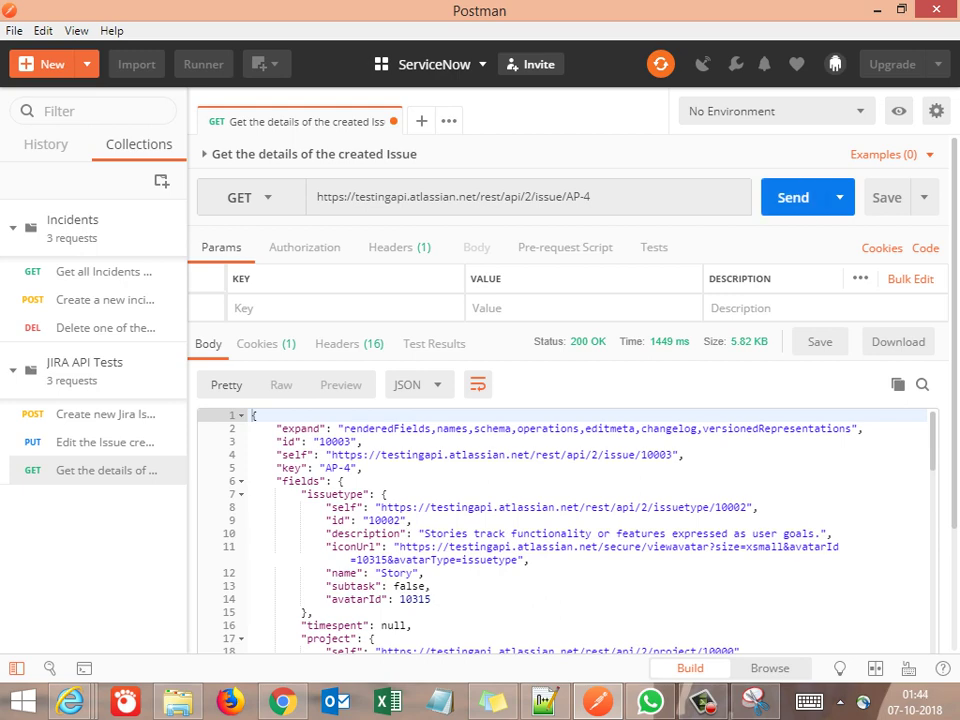
scroll(567, 530, down, 15)
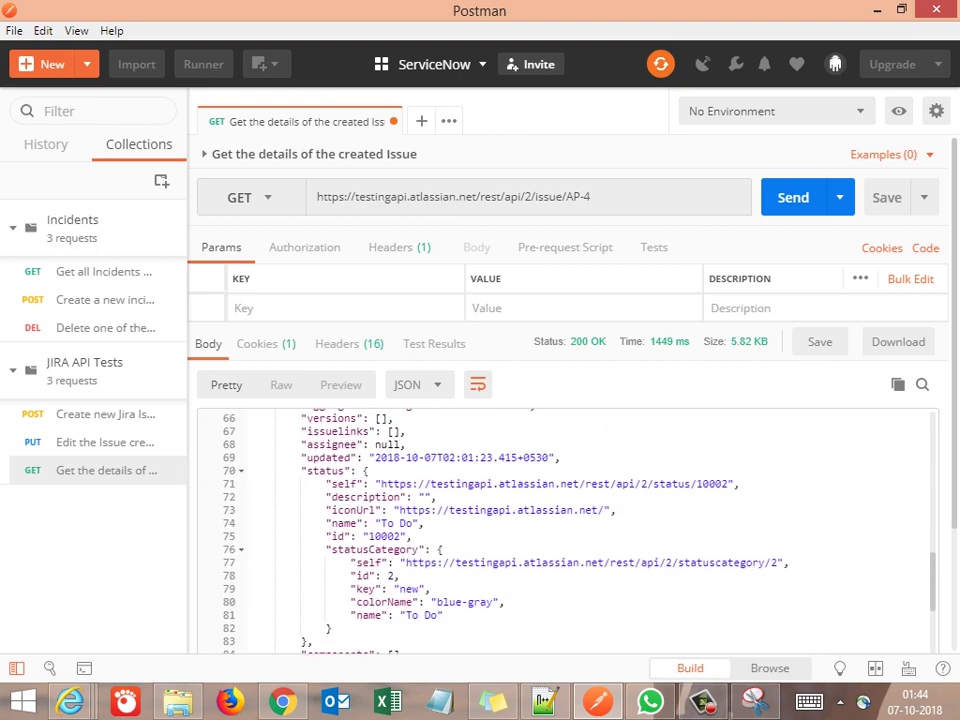
scroll(567, 530, down, 7)
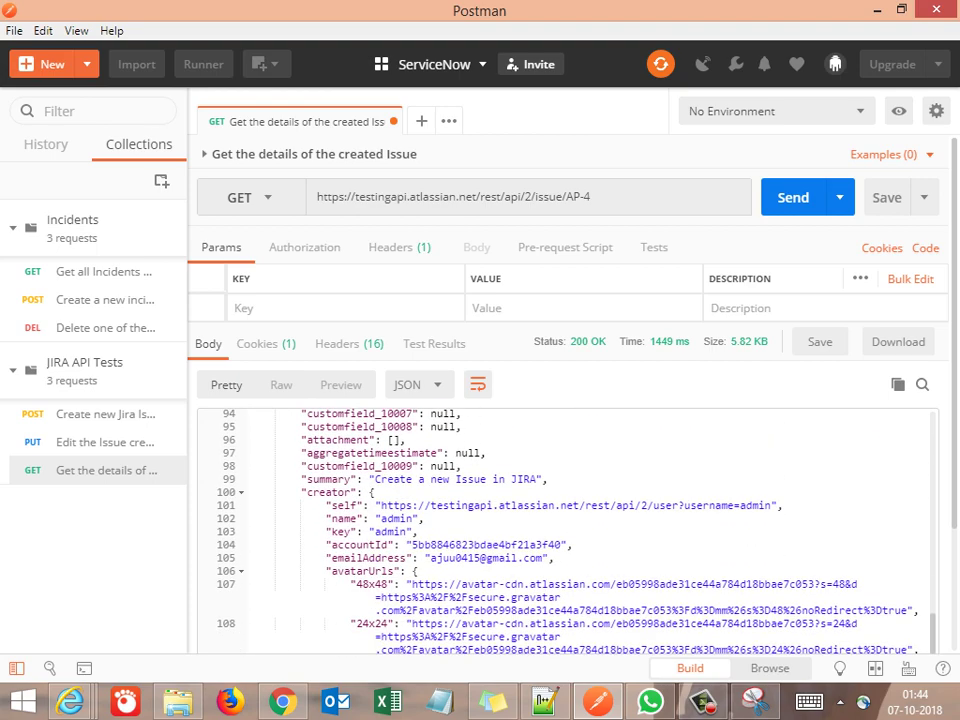
scroll(567, 530, down, 5)
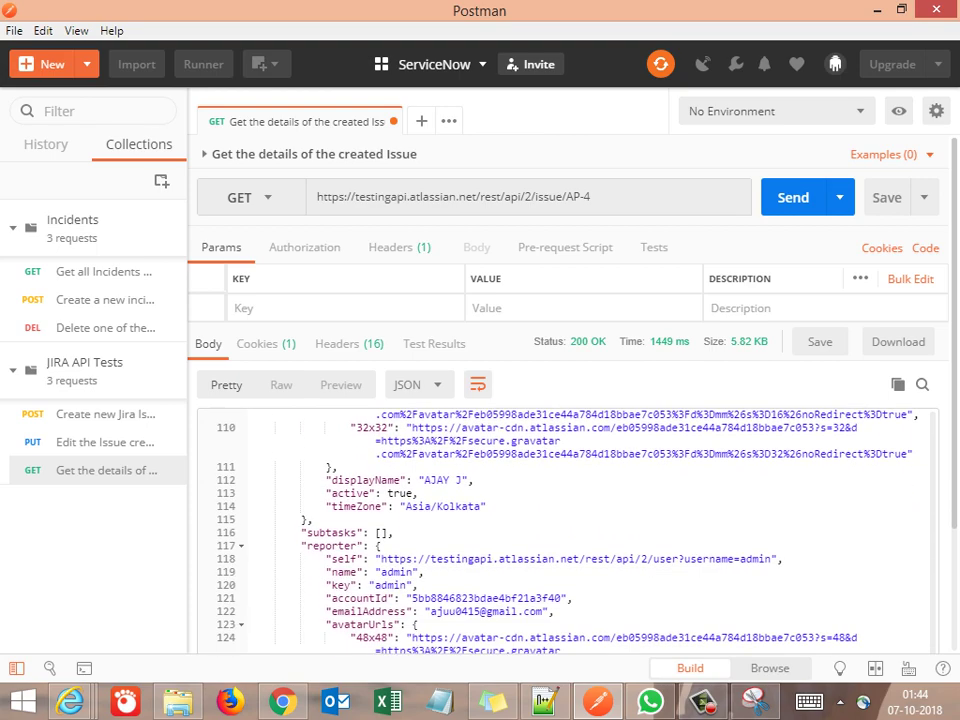
scroll(567, 530, down, 3)
scroll(567, 530, up, 20)
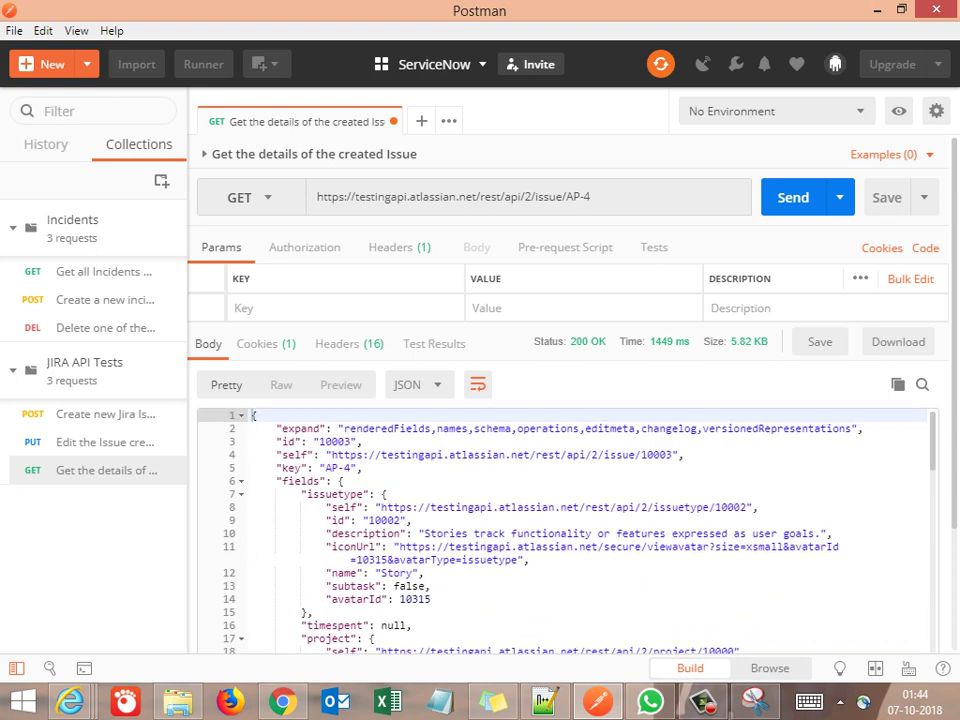
Search the response body for "key" and step through the matches back to the issue key entry
key(ctrl+f)
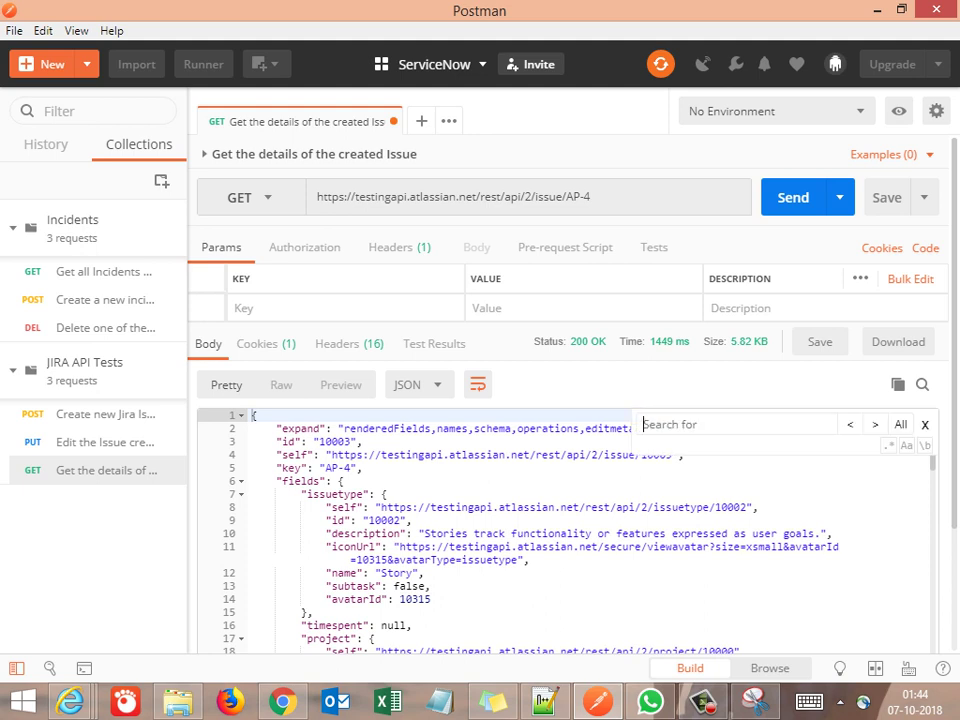
text(Key)
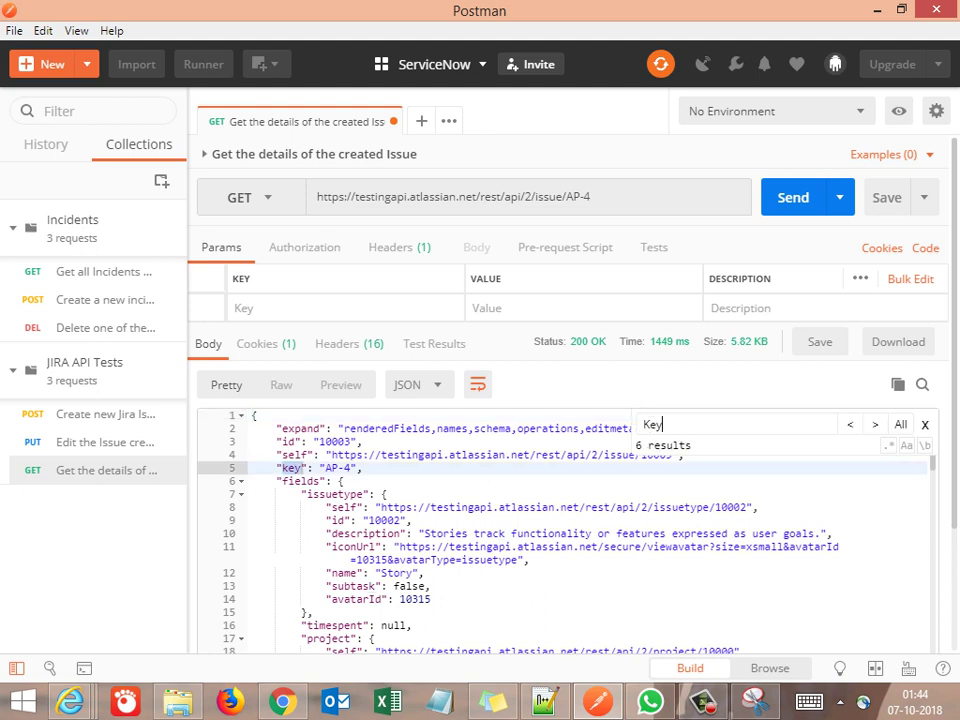
key(BackSpace)
key(BackSpace)
key(BackSpace)
text(key)
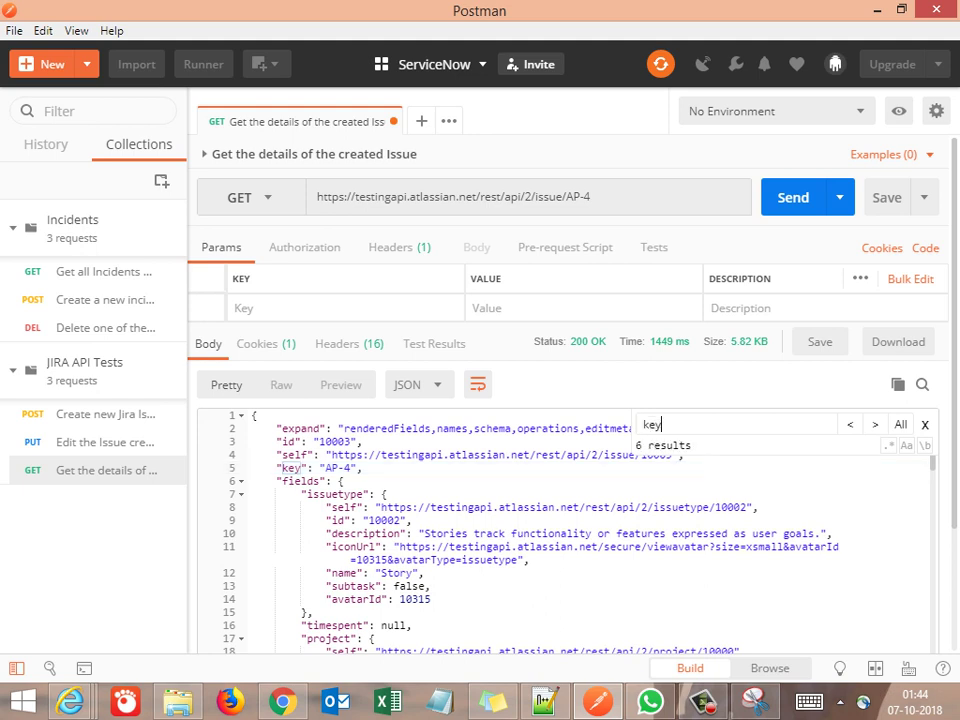
key(Return)
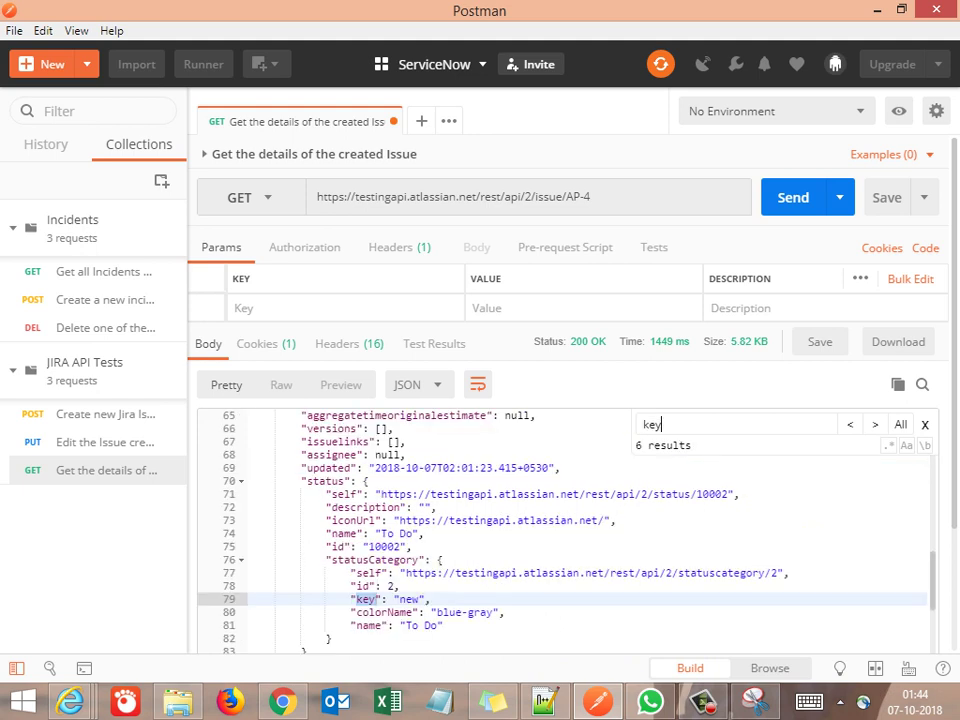
key(Return)
key(Return)
key(Return)
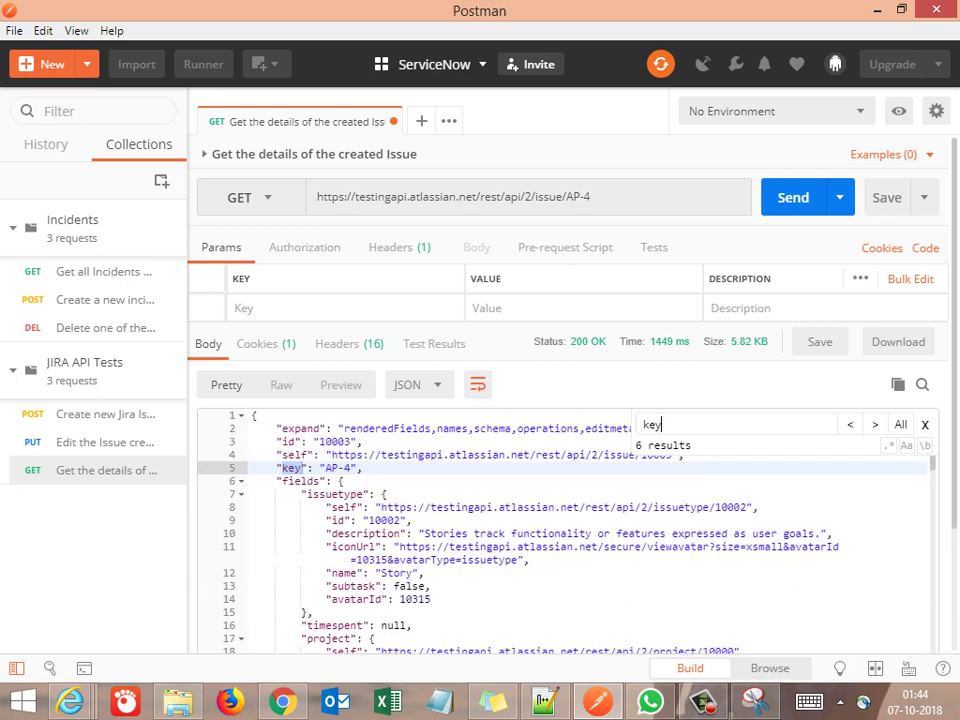
Search the response body for "AP", narrow it to "AP-", and cycle through the matches
key(BackSpace)
key(BackSpace)
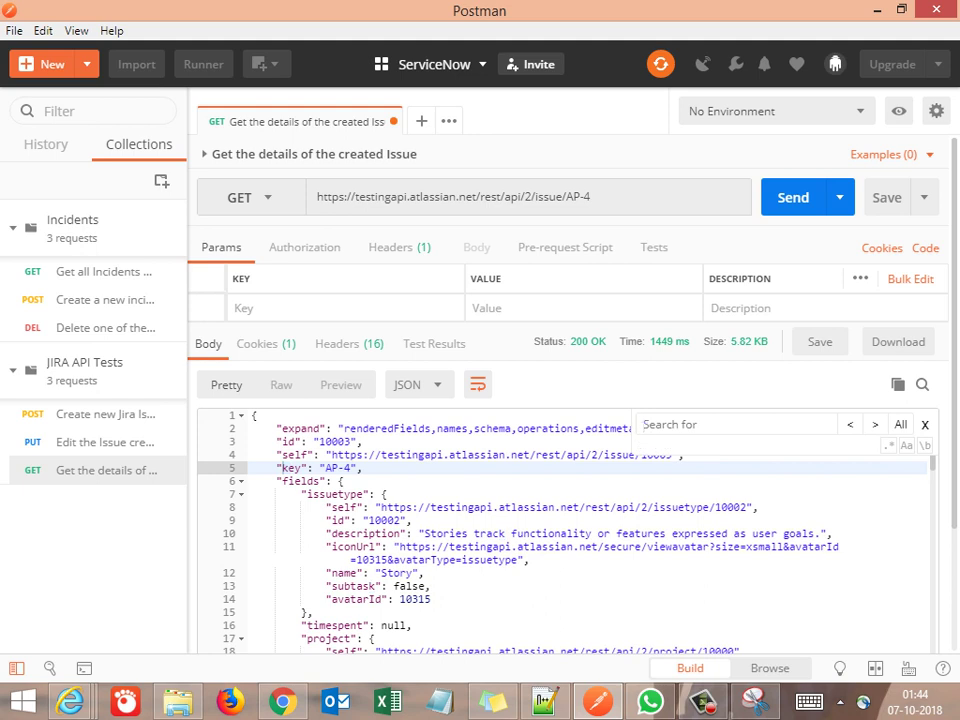
text(AP)
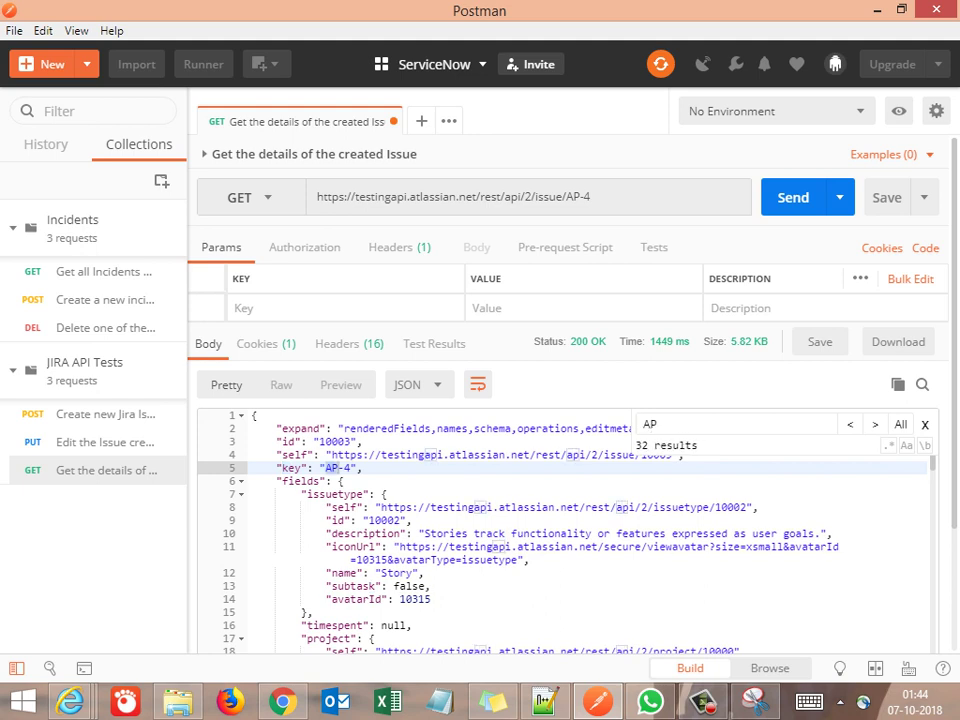
key(Return)
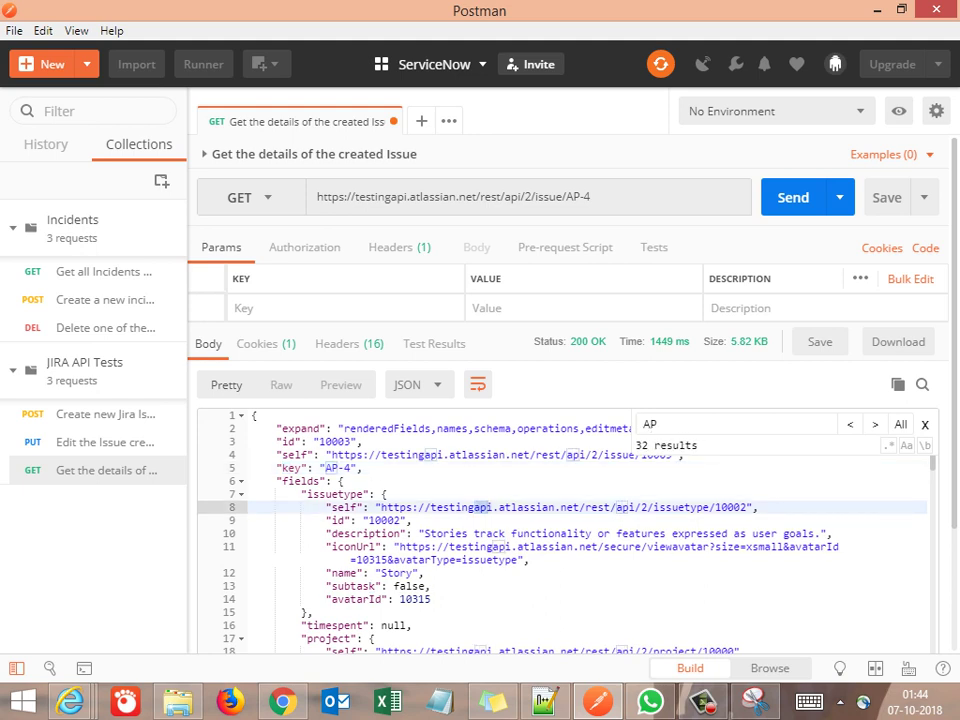
text(-)
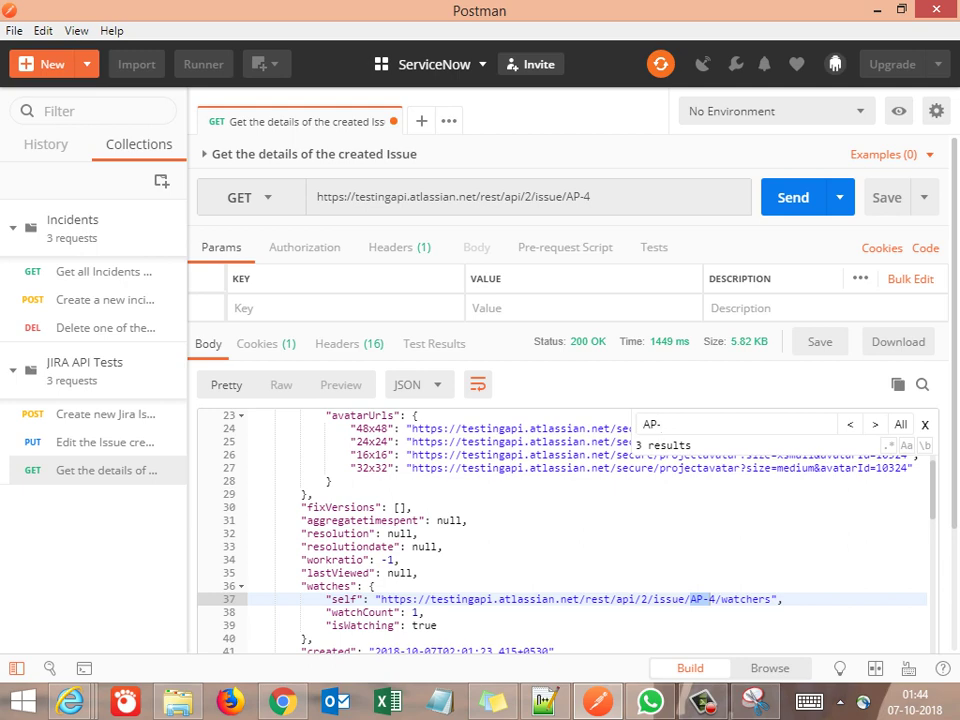
key(Return)
key(Return)
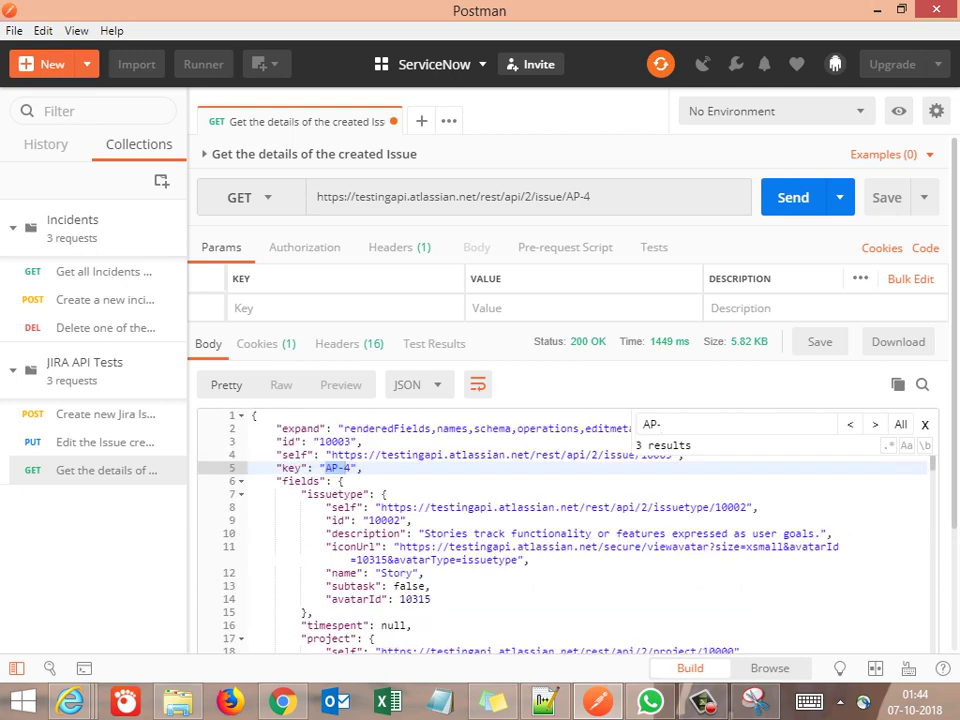
Search the response body for the issue keys AP-2, AP-1, AP-3 and AP-4 in turn, and clear the search text
text(2)
key(BackSpace)
text(1)
key(BackSpace)
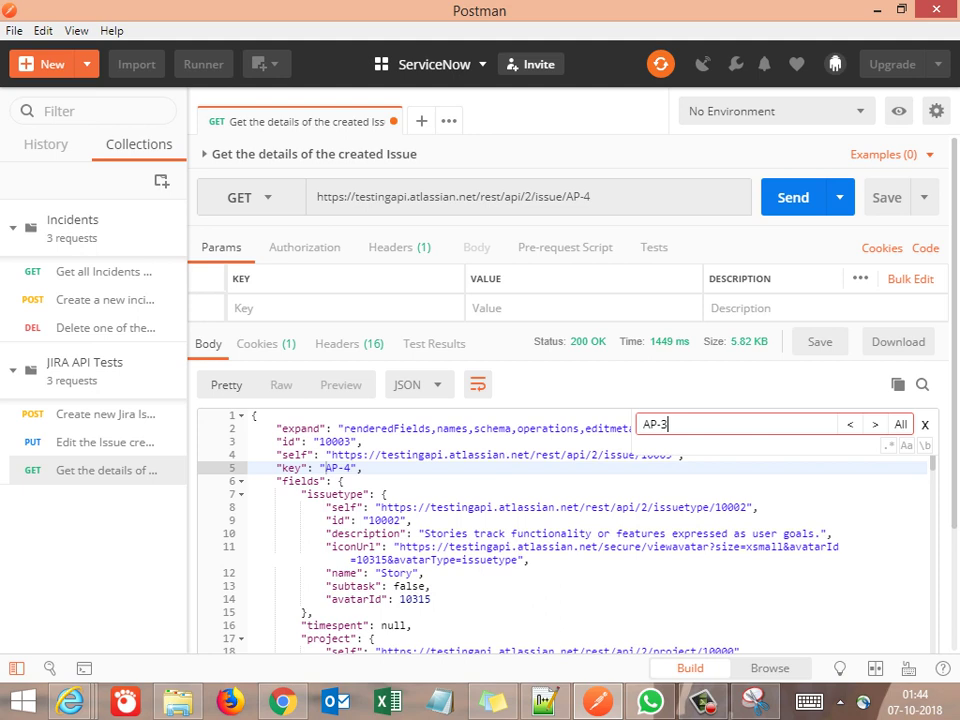
key(BackSpace)
text(4)
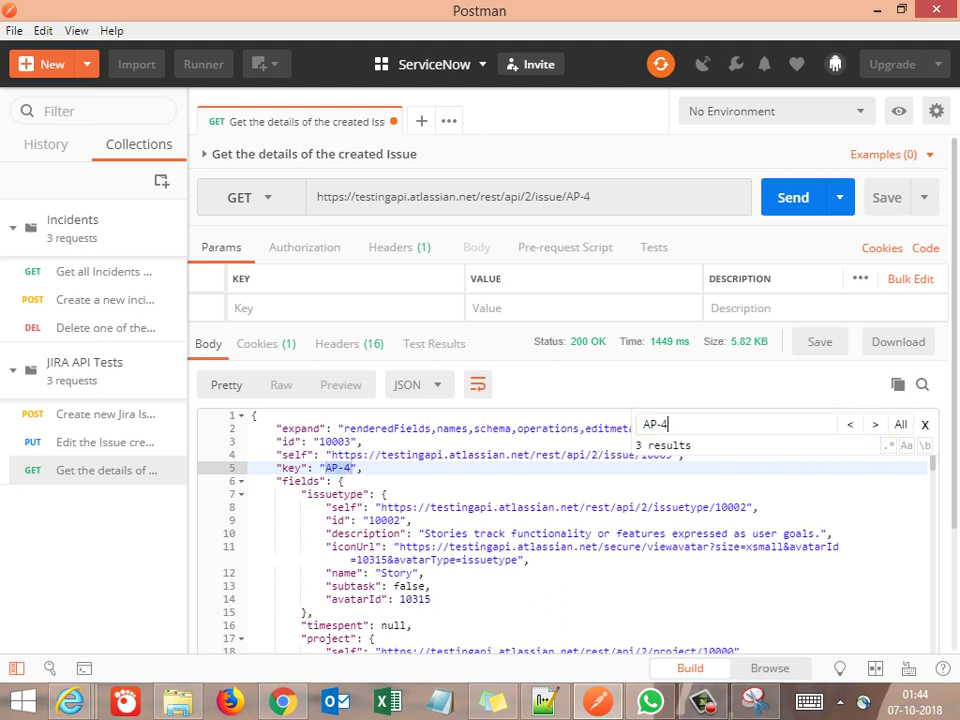
key(BackSpace)
key(BackSpace)
key(BackSpace)
key(BackSpace)
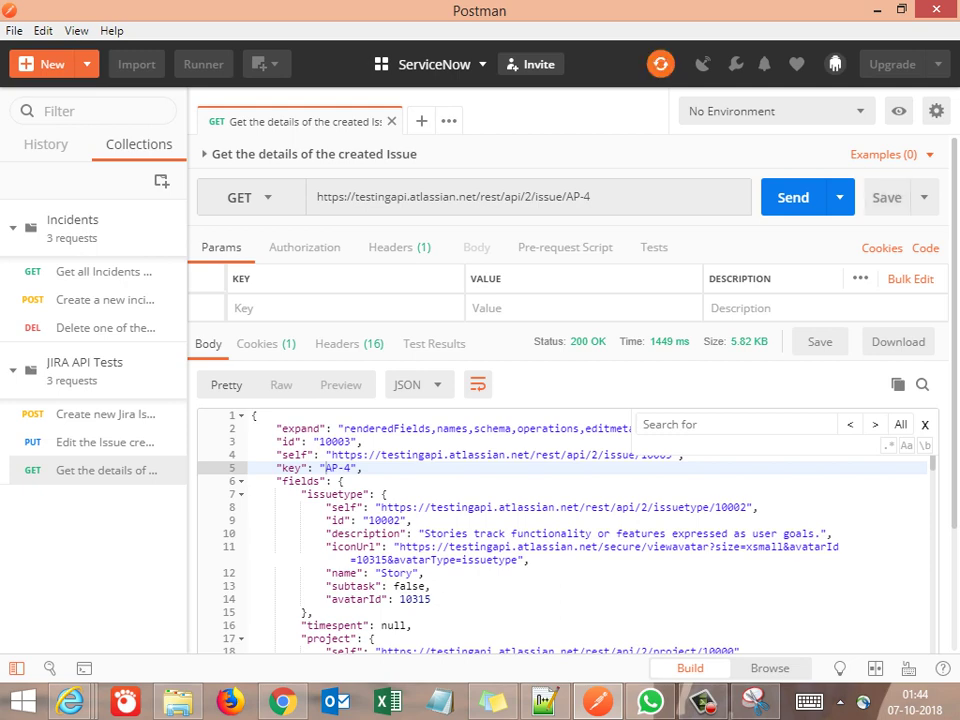
Add a request named "Delete the Issue created" to the JIRA API Tests collection, described as "API Test to delete the created Issue"
click(172, 384)
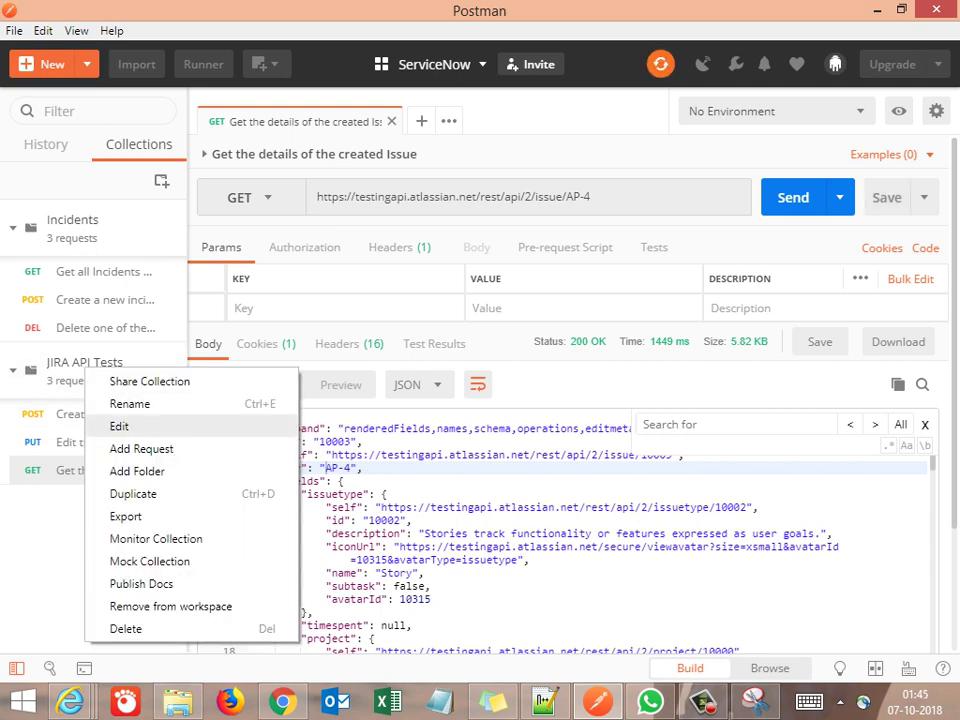
click(140, 448)
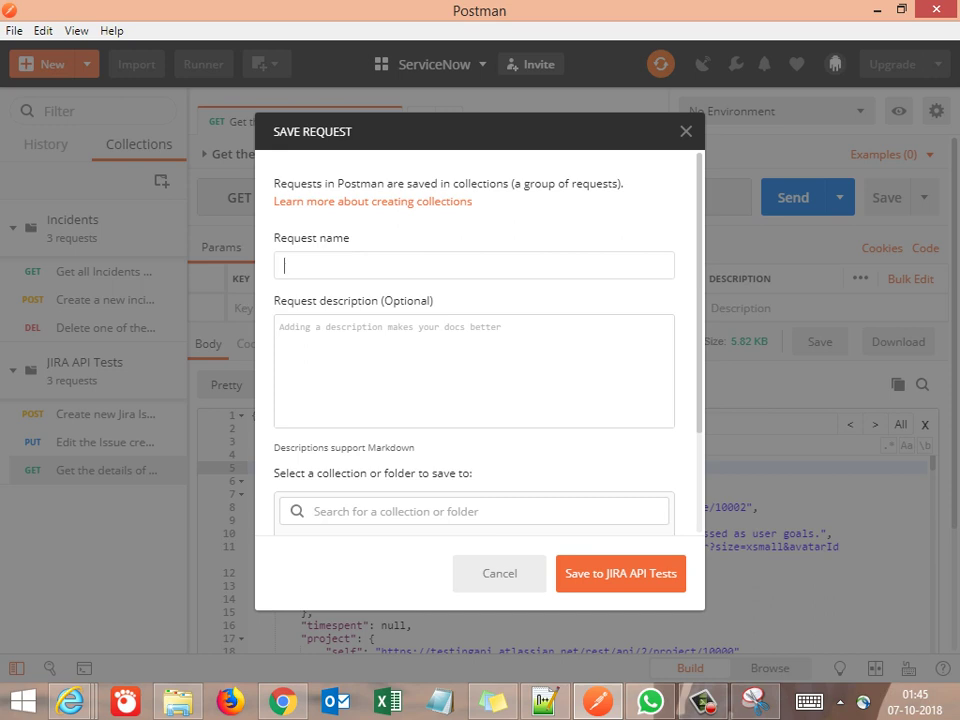
text(Delete the)
text(Issue created)
key(Tab)
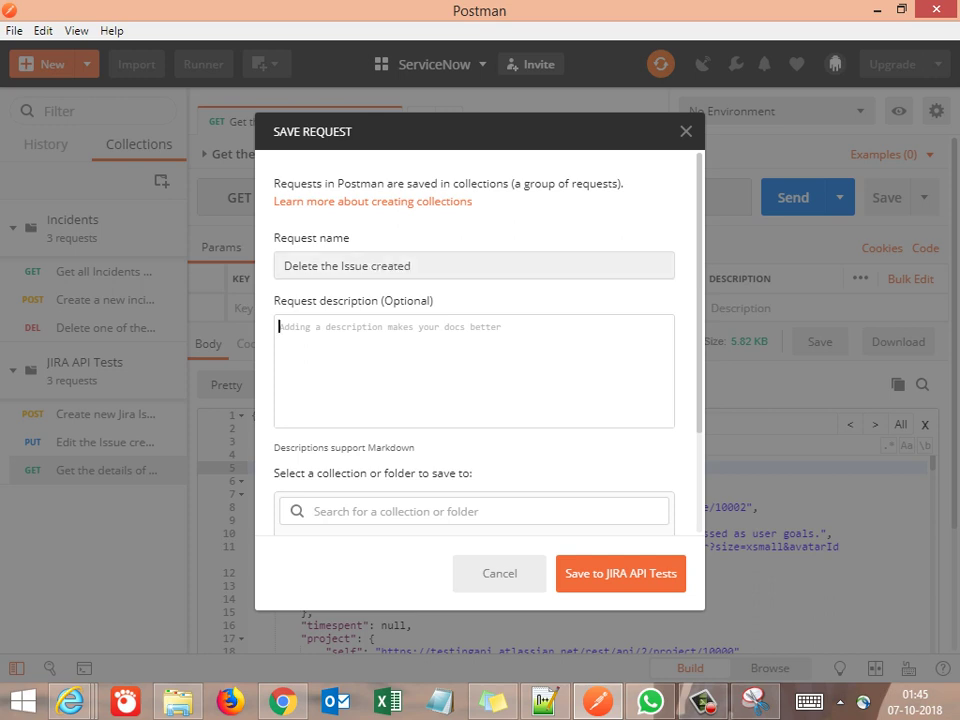
text(API )
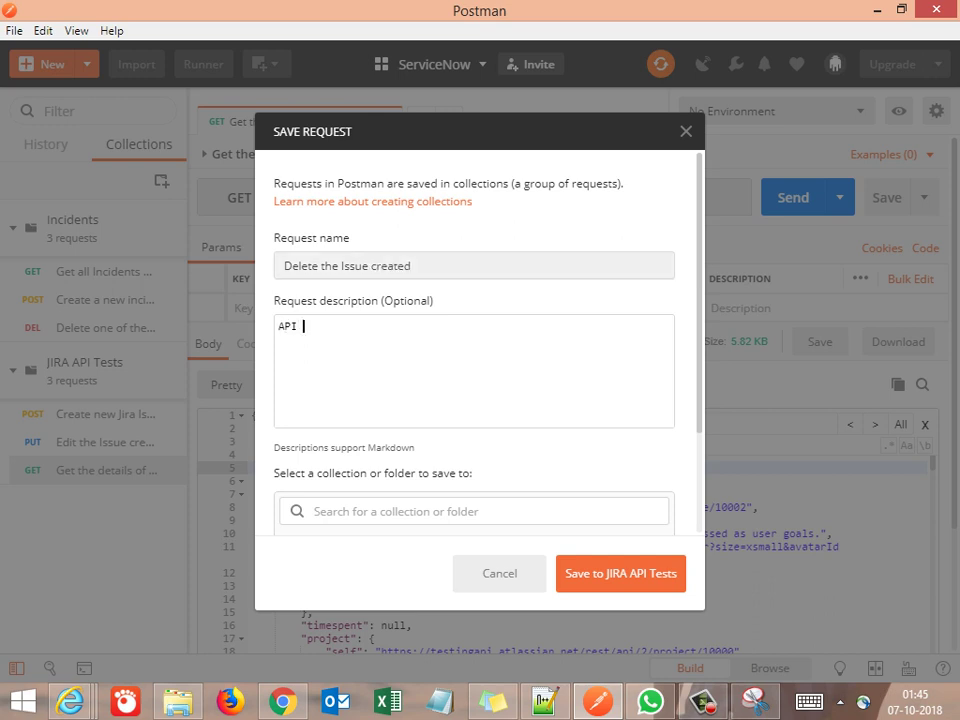
text(Test to delete the created)
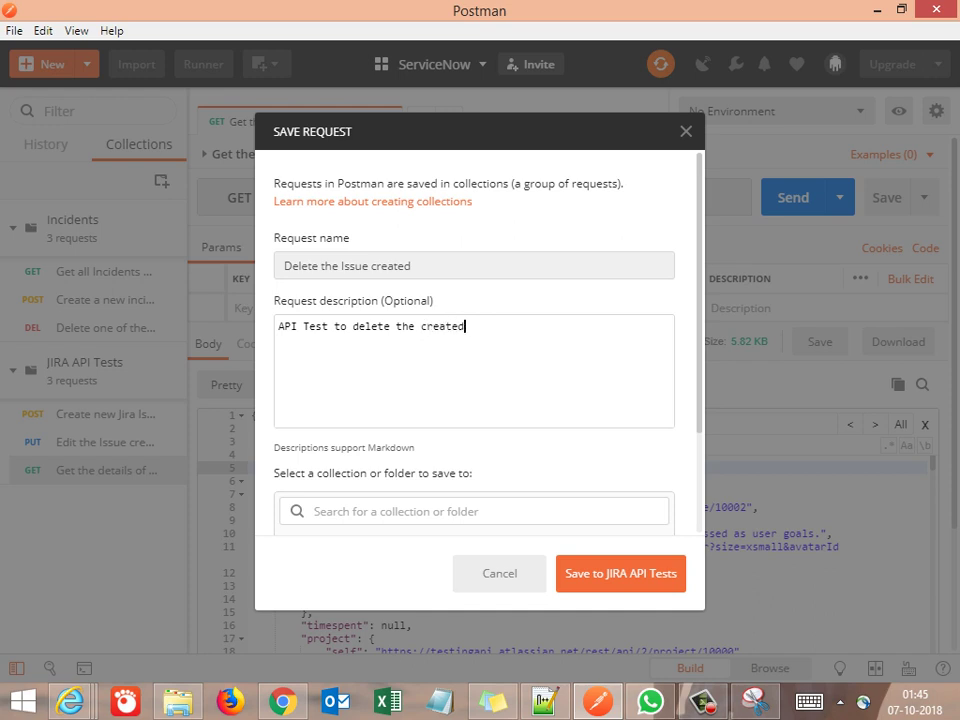
text( Issue)
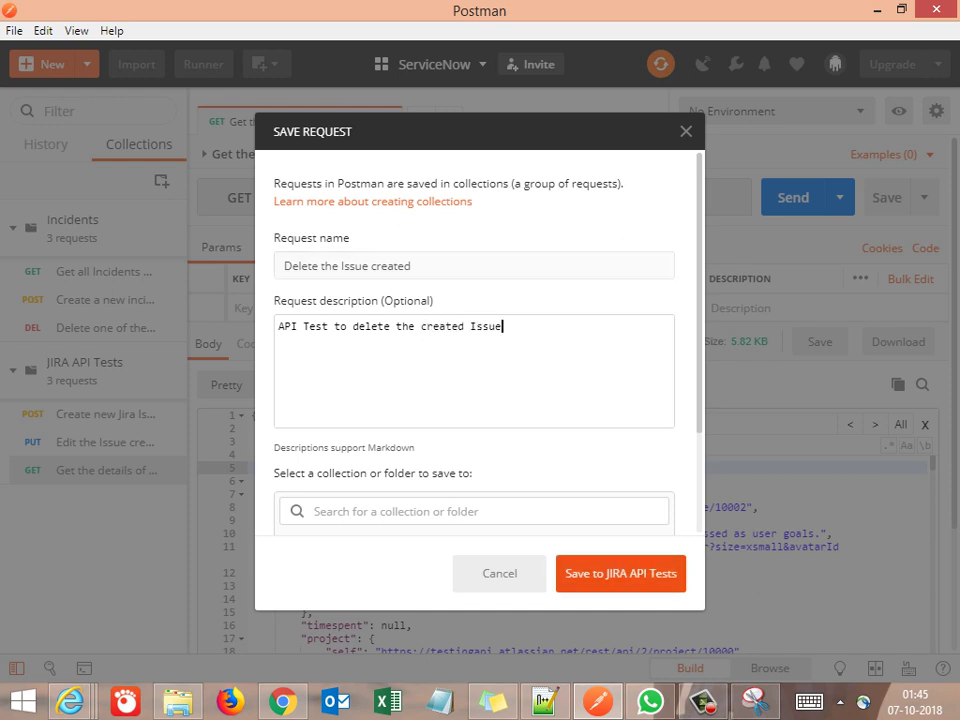
key(ctrl+s)
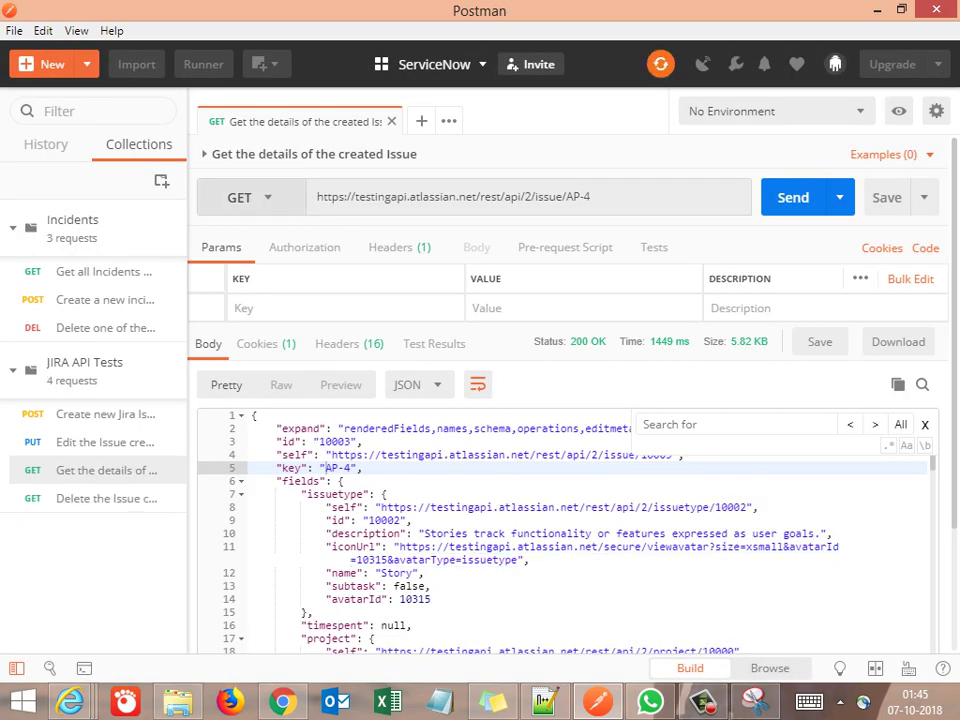
Change the method of the open issue AP-4 request to DELETE
click(239, 197)
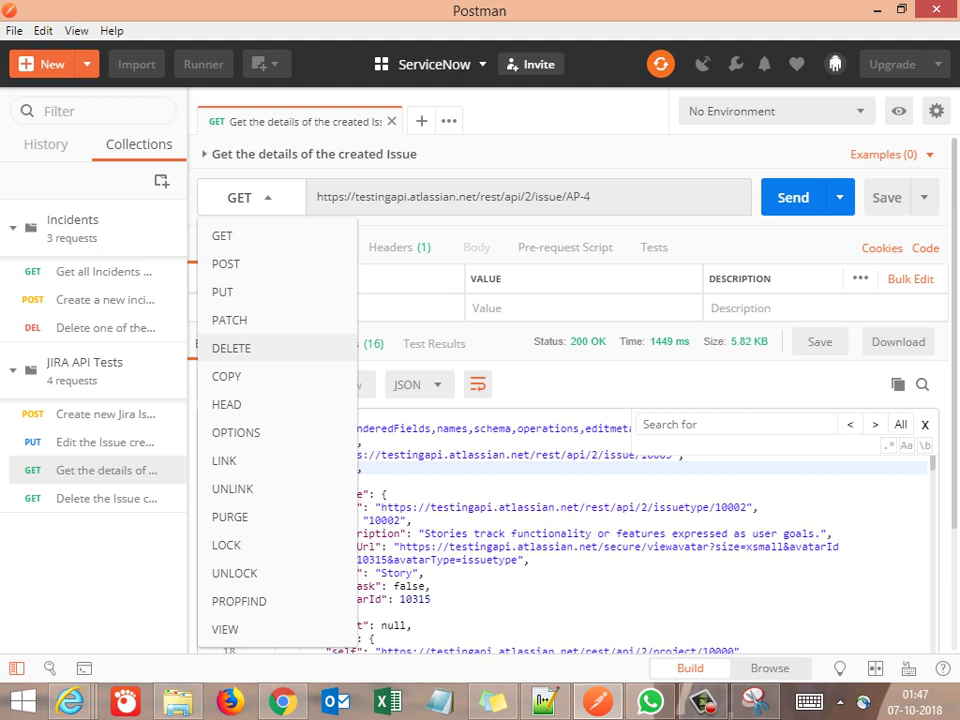
click(231, 348)
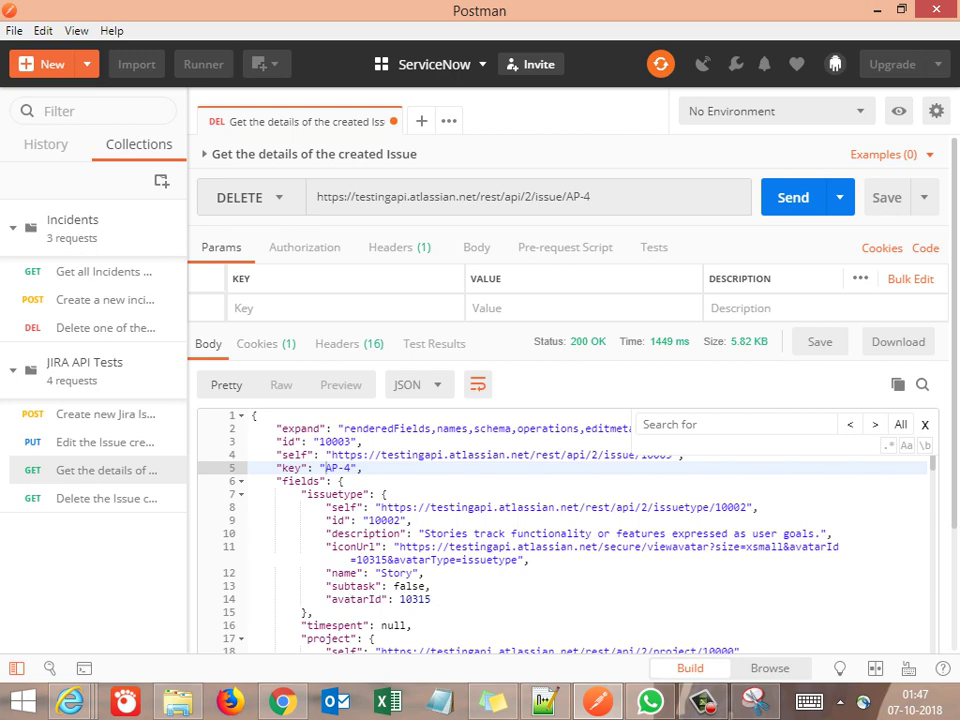
Switch to Chrome and review the Delete issue section of the Jira REST documentation, covering the endpoint, sub-task rule, parameters and cURL example
click(282, 701)
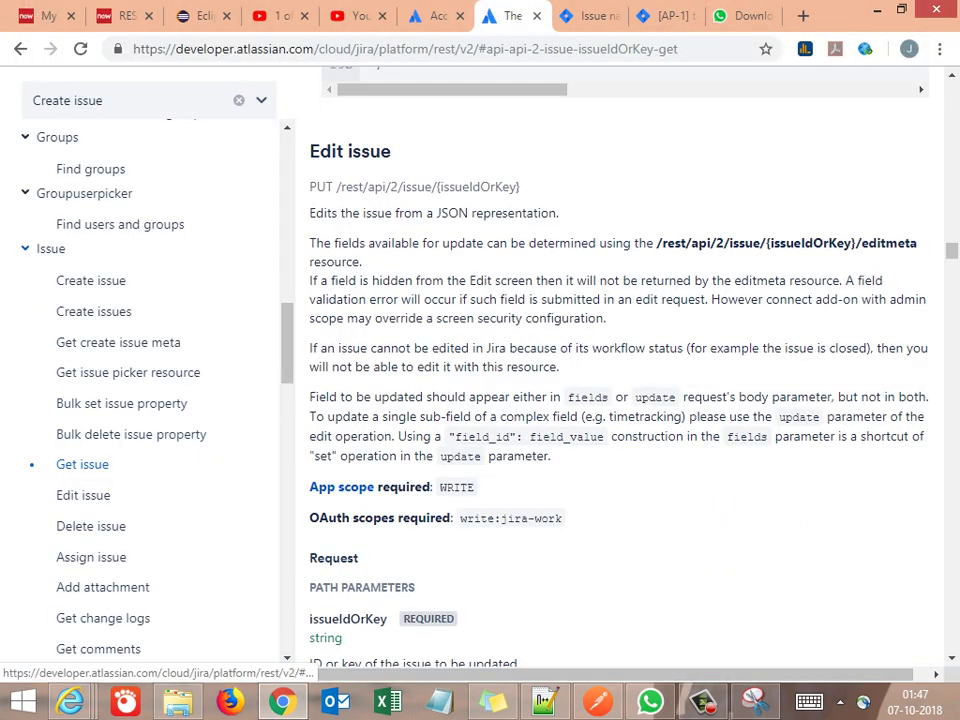
click(91, 526)
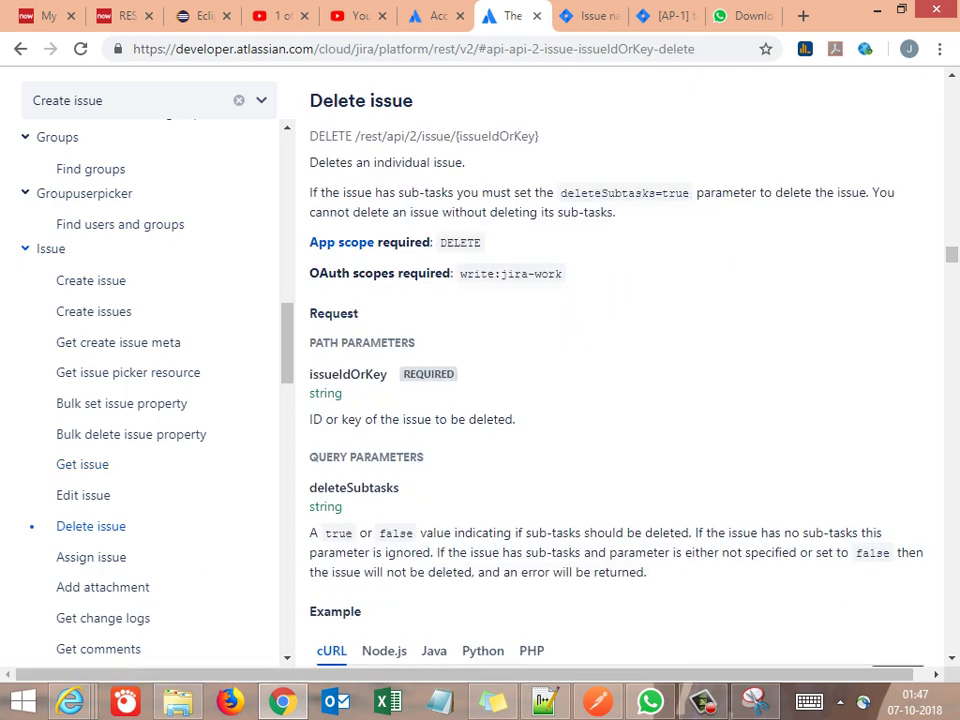
drag(420, 192, 612, 212)
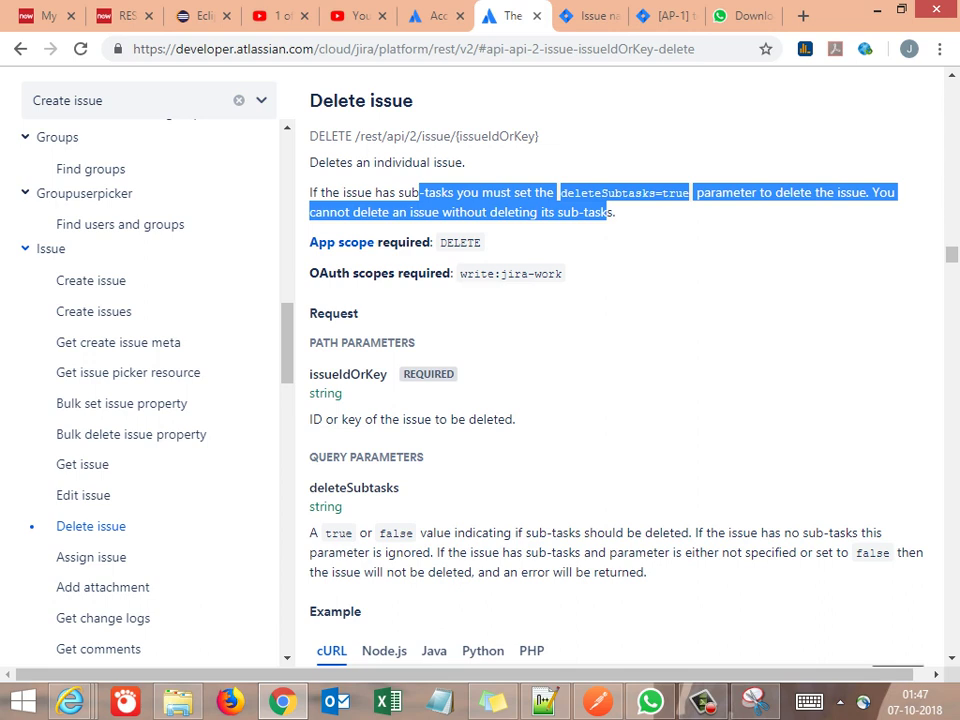
drag(359, 136, 538, 136)
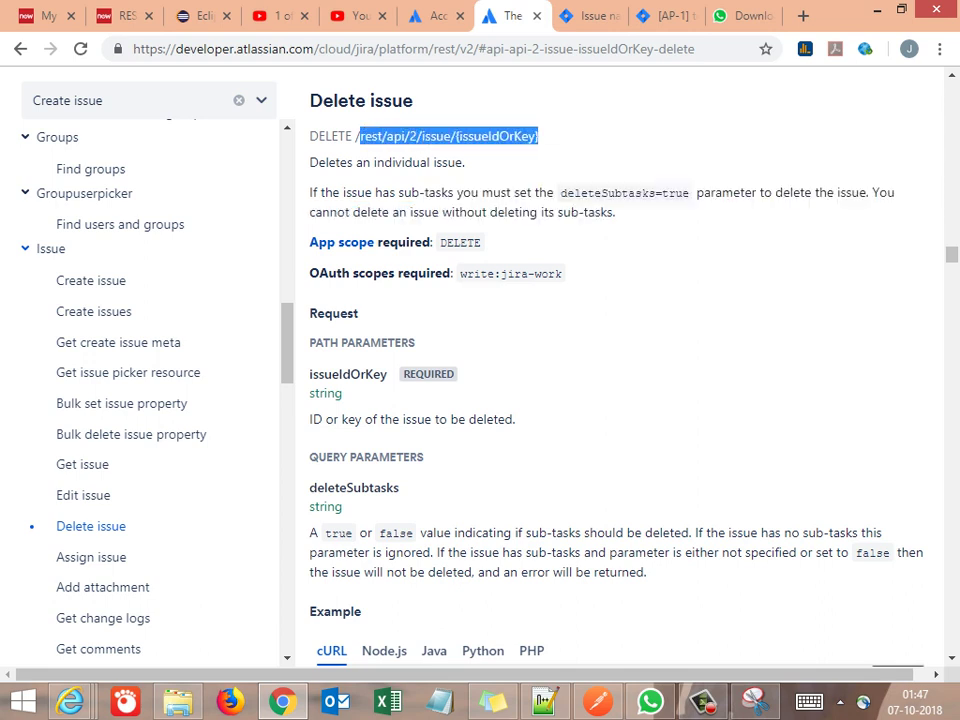
scroll(615, 380, down, 2)
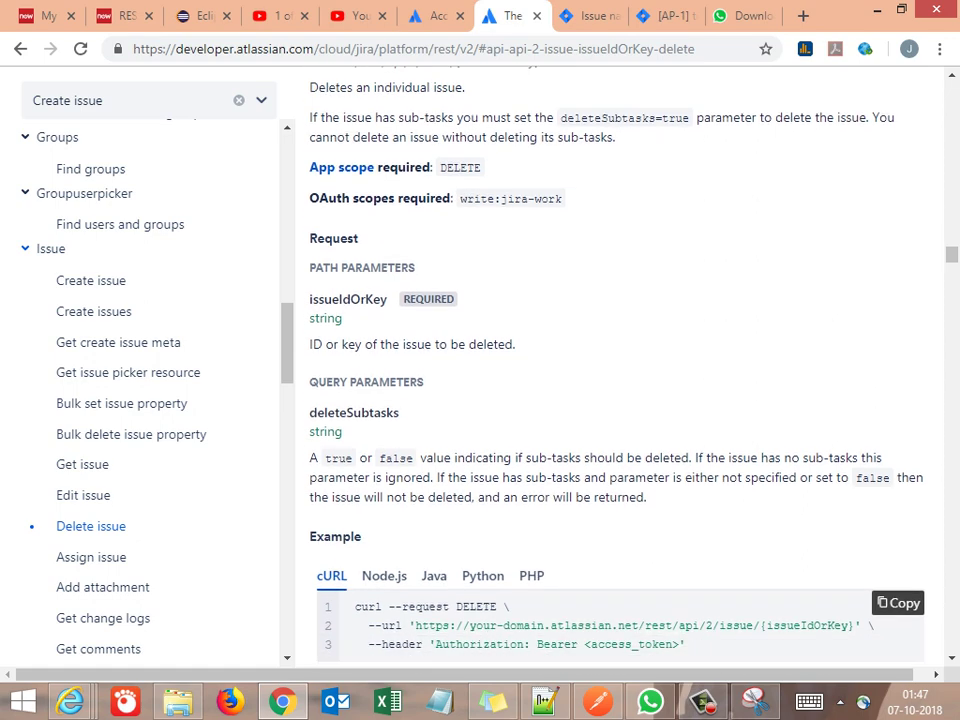
scroll(615, 380, down, 1)
scroll(615, 380, down, 3)
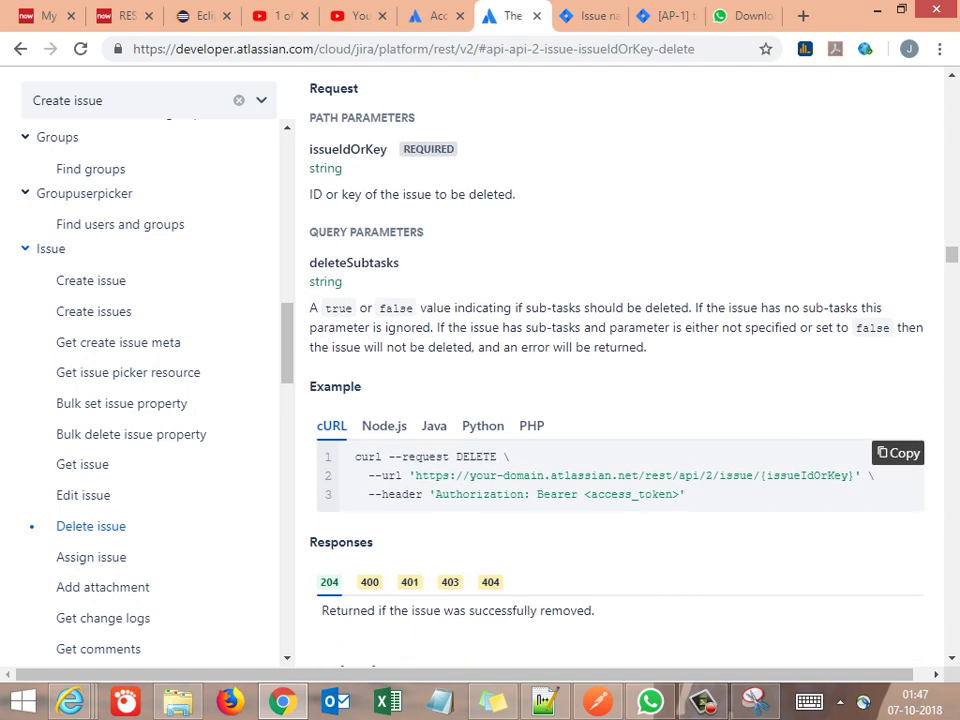
scroll(615, 380, down, 4)
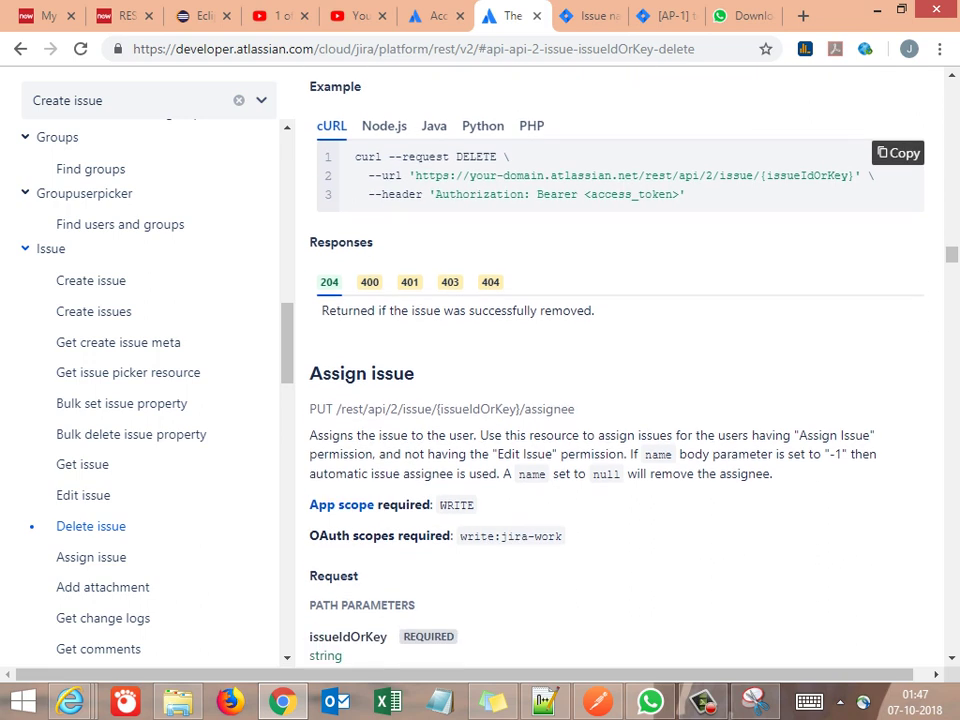
Examine the Delete issue response descriptions for codes 400, 401, 403, 404 and 204
click(369, 282)
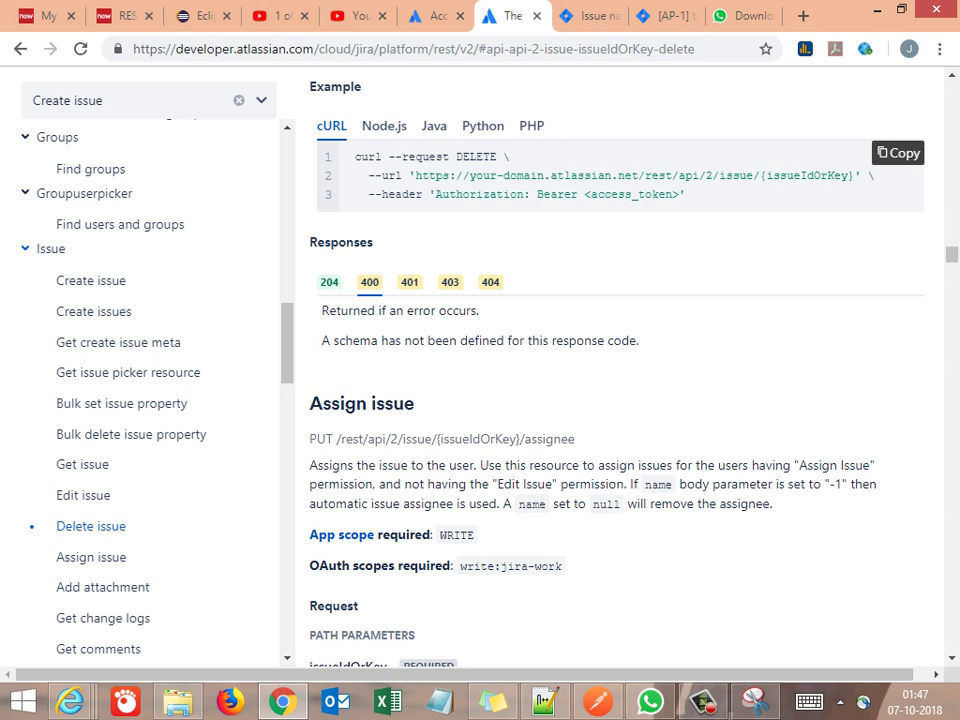
click(409, 282)
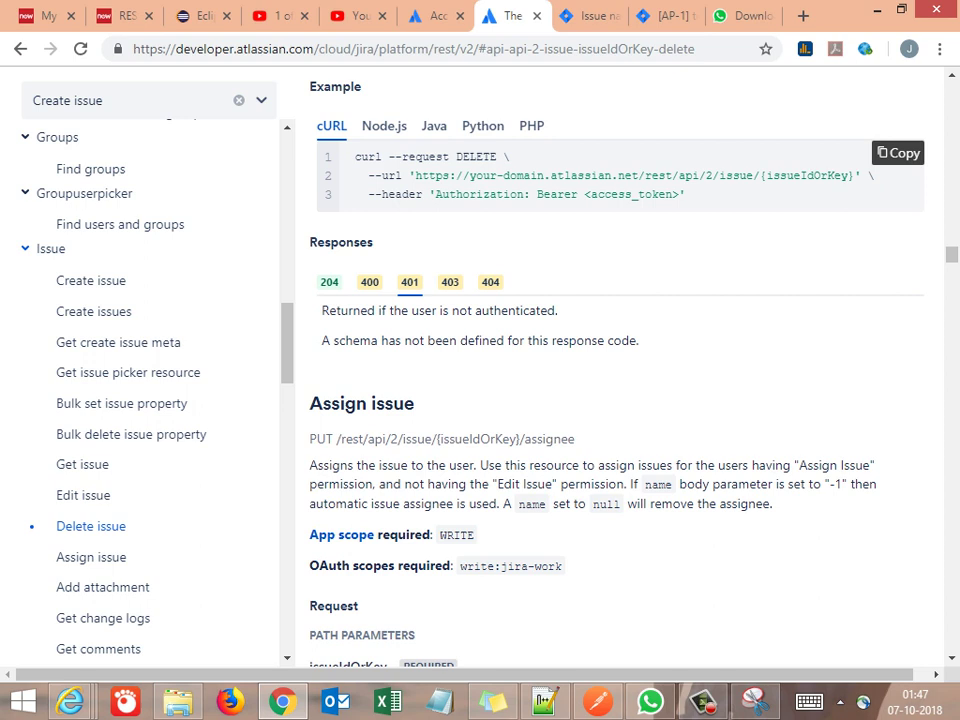
click(450, 282)
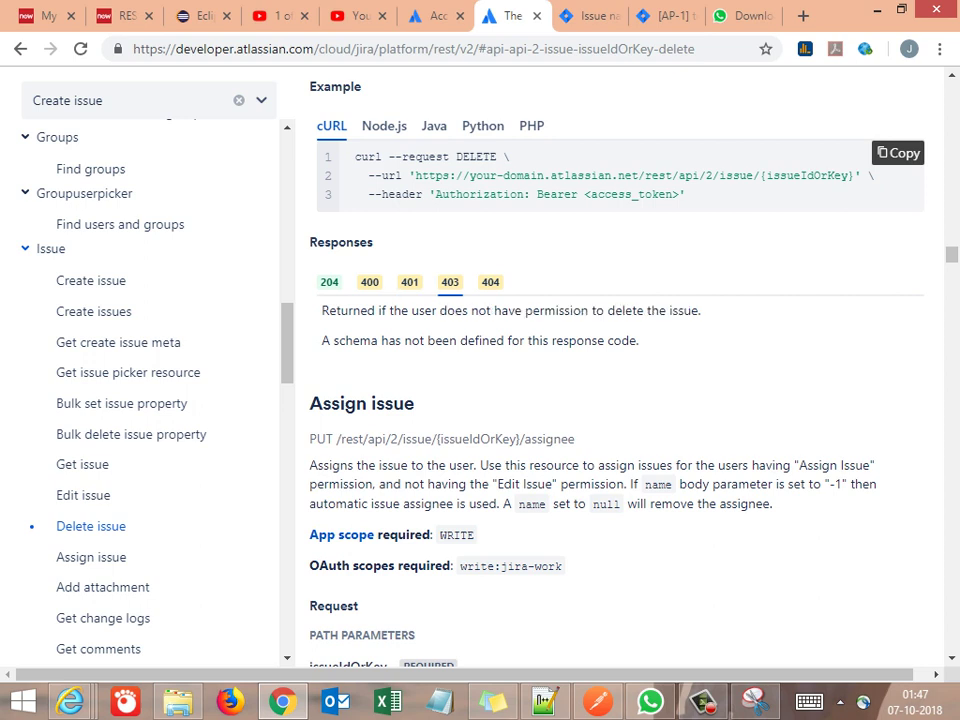
click(490, 282)
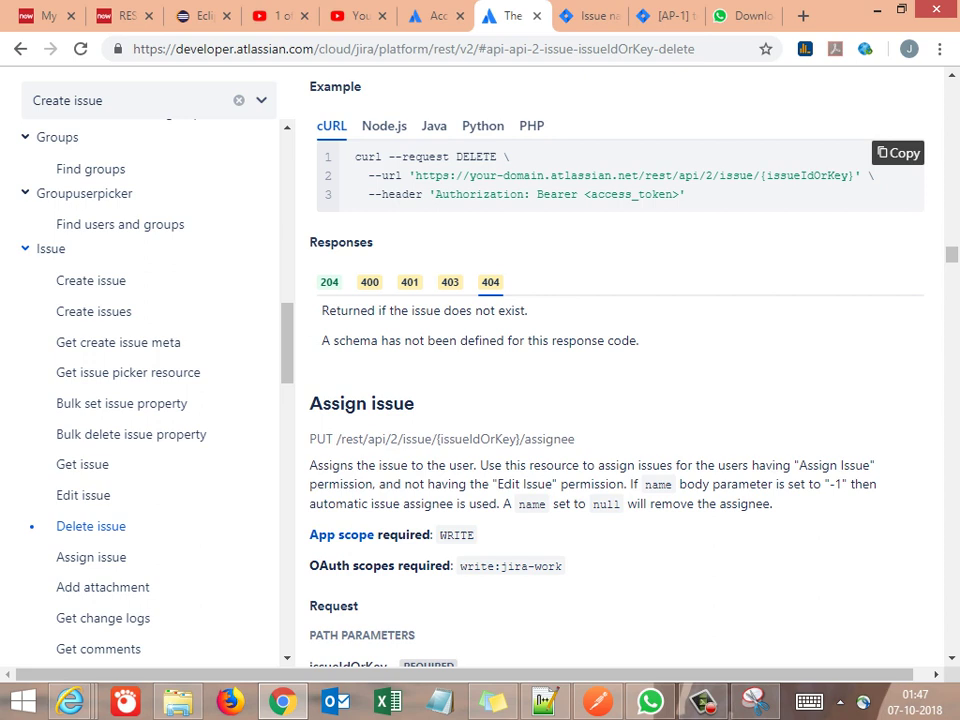
drag(433, 311, 524, 311)
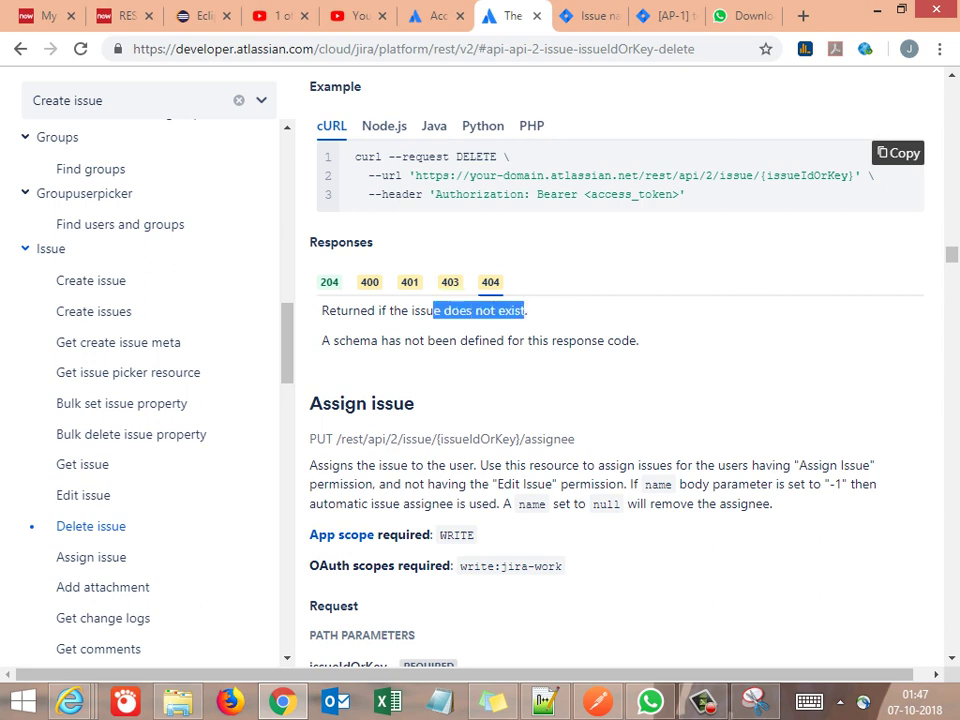
click(329, 282)
drag(376, 311, 594, 311)
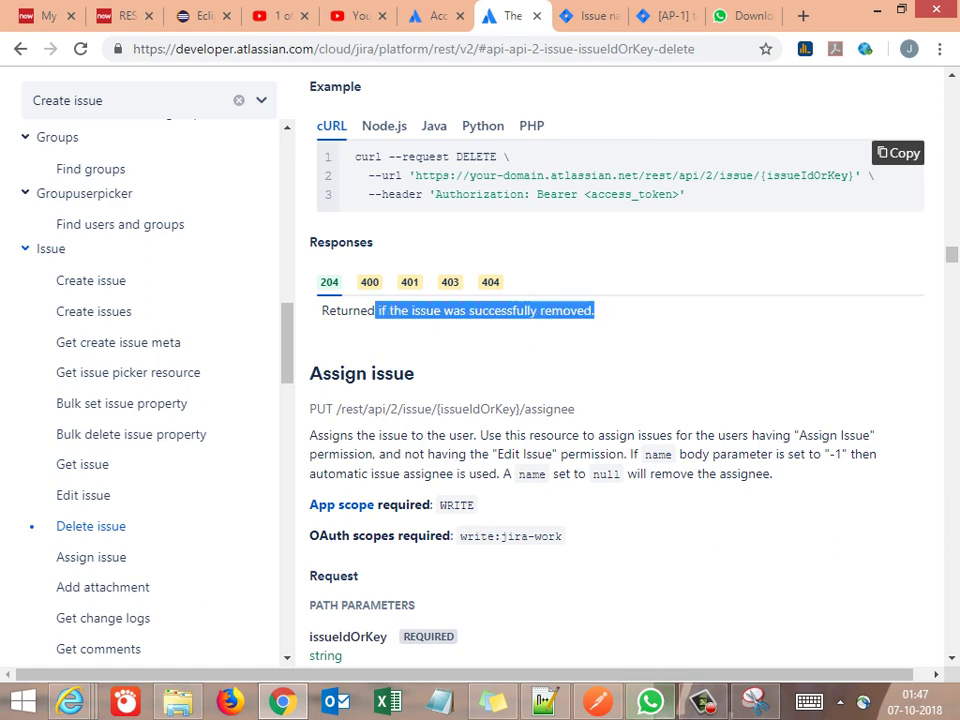
key(alt+Tab)
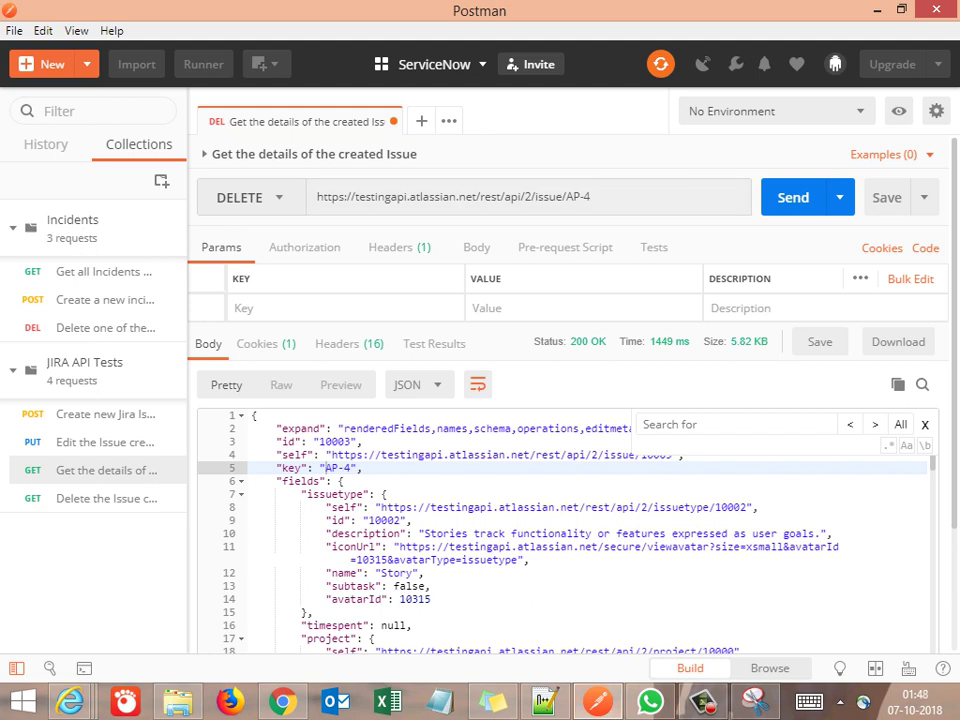
key(ctrl+l)
key(ctrl+c)
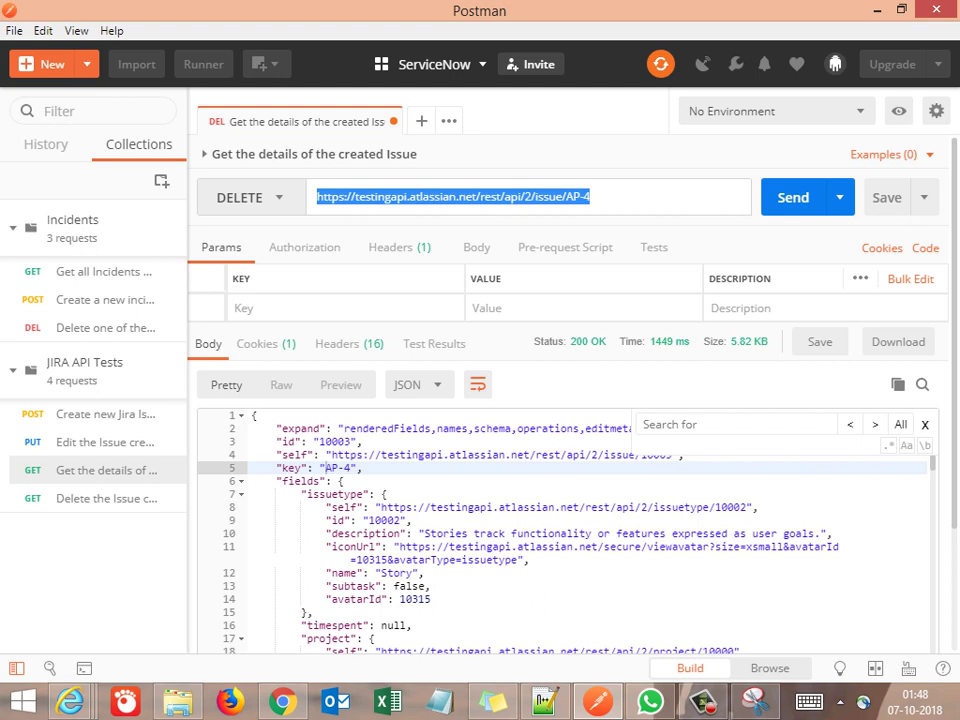
click(100, 498)
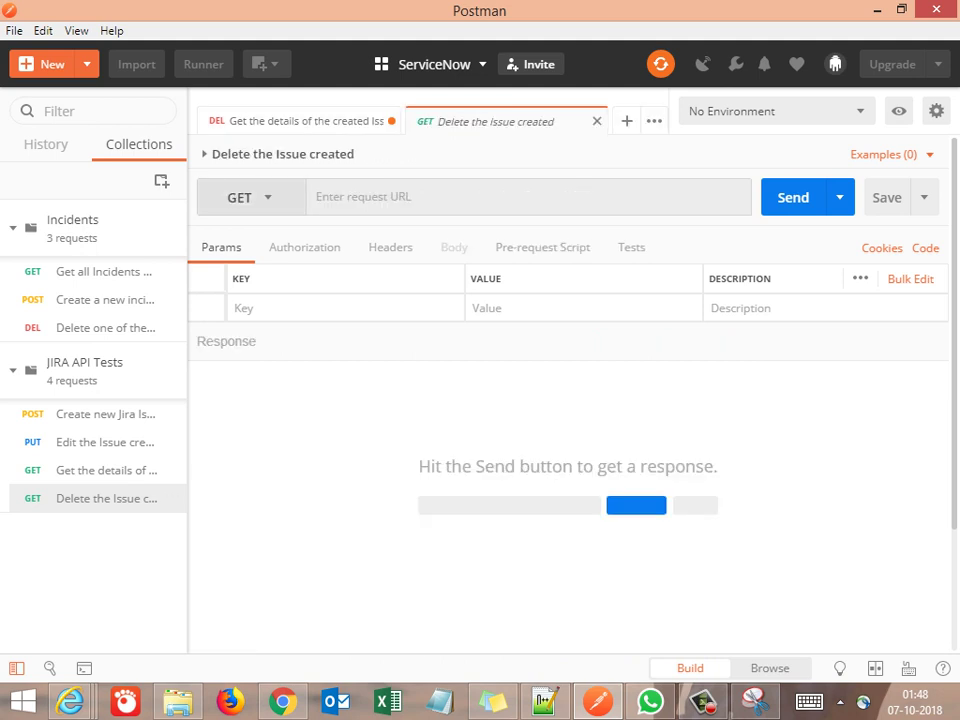
click(239, 197)
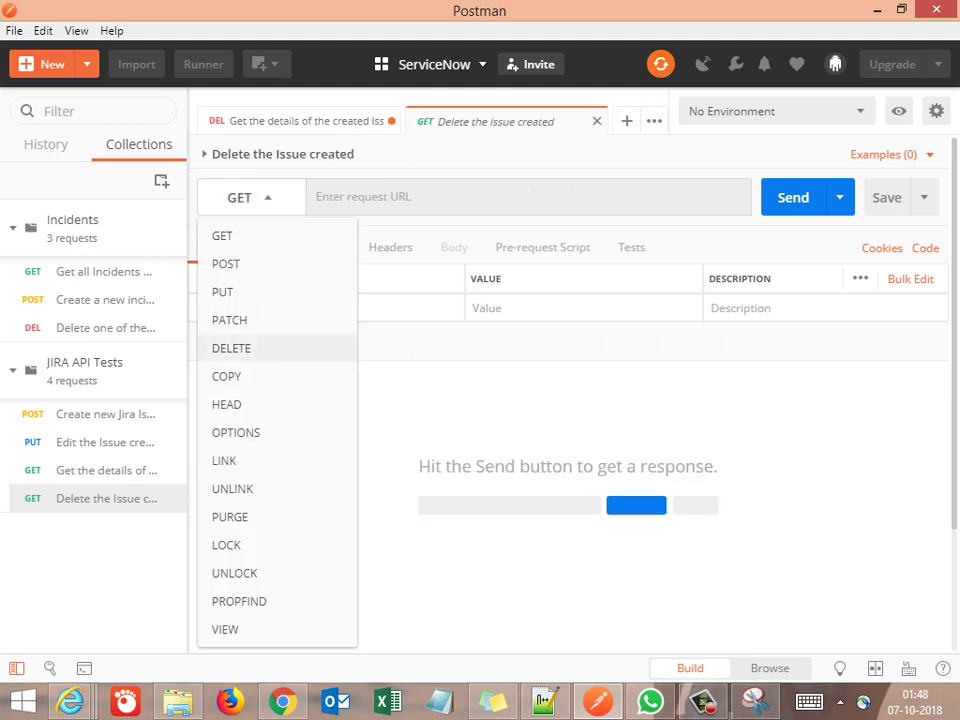
click(231, 348)
click(400, 197)
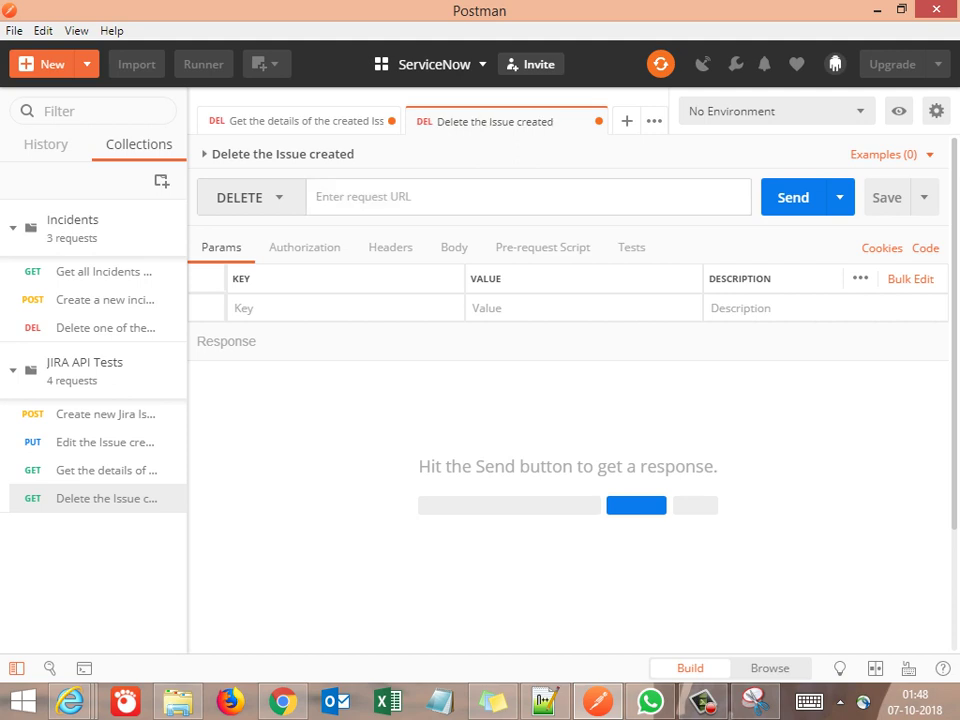
key(ctrl+v)
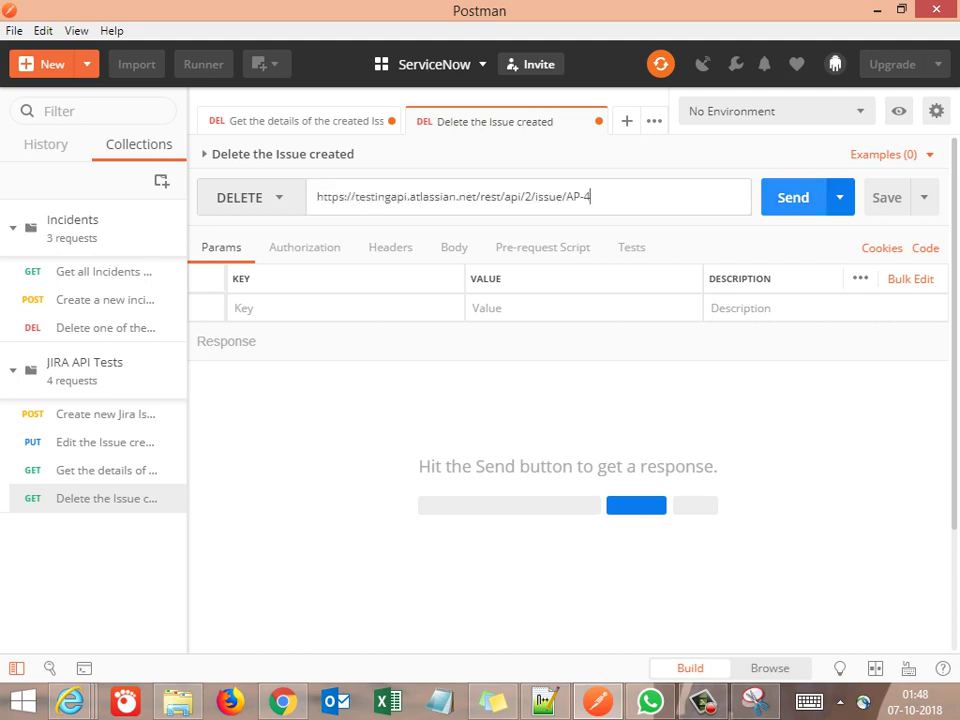
Send the DELETE request for issue AP-4, check its response status, and save the request to the collection
key(Return)
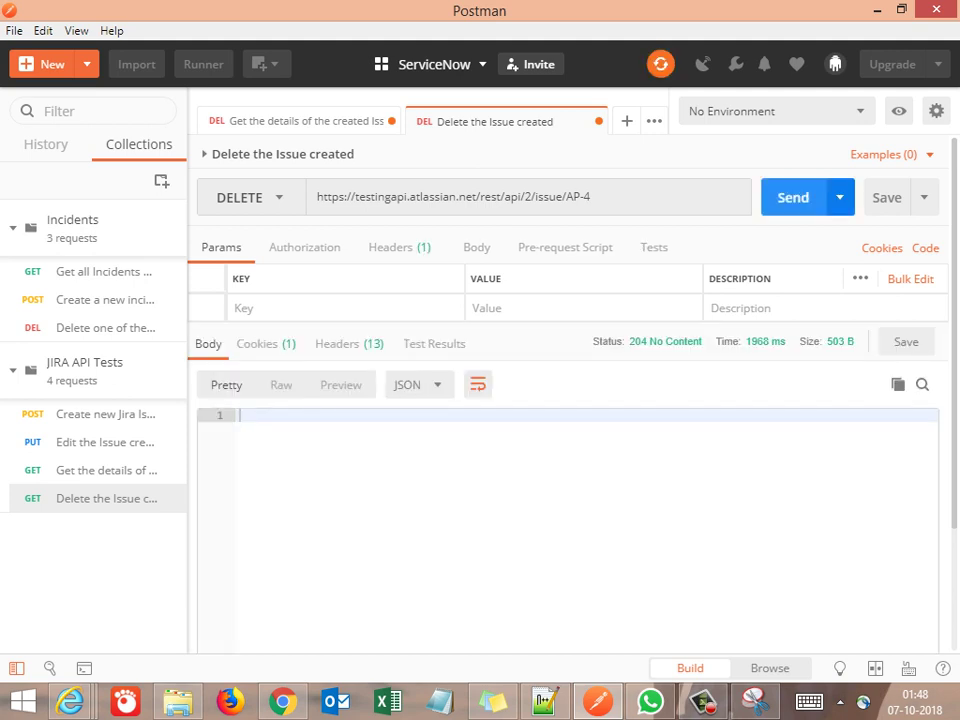
mouse_move(665, 341)
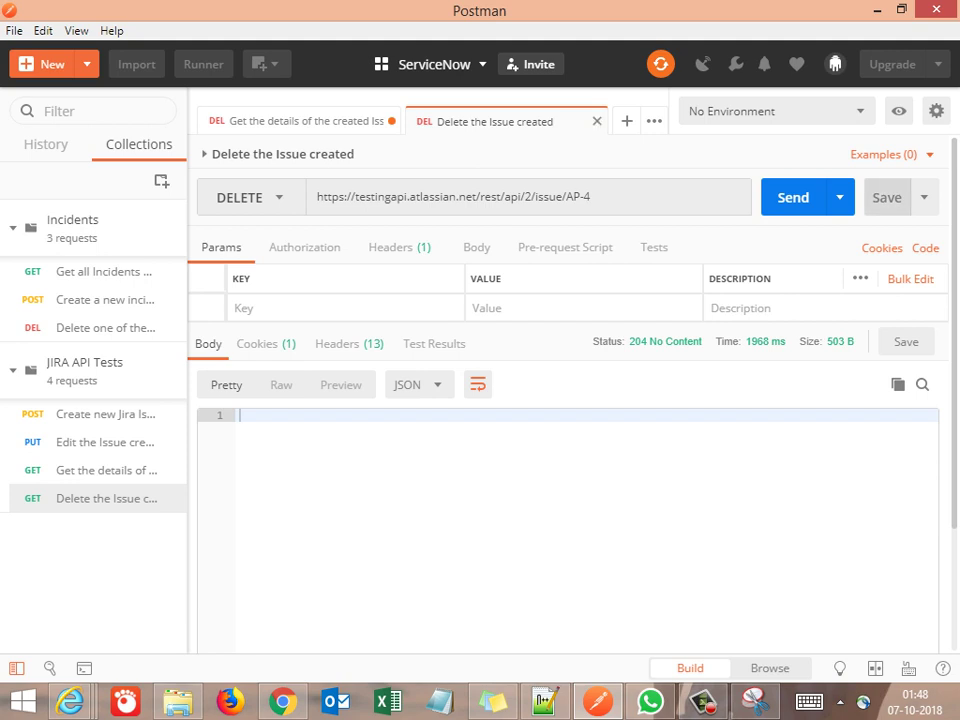
click(886, 197)
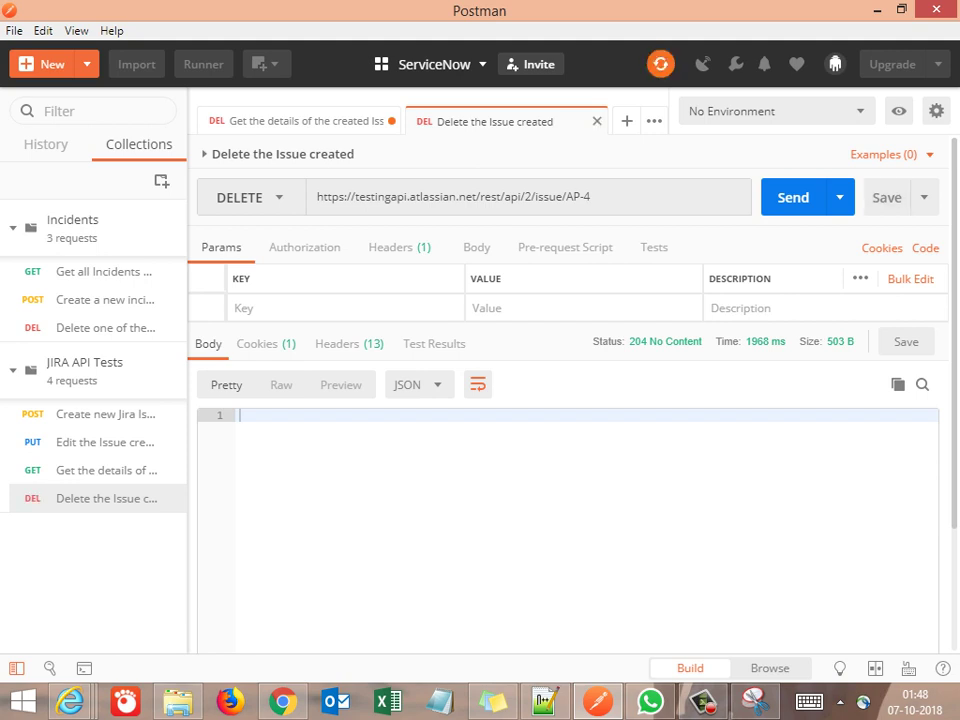
Set the "Get the details of the created Issue" request back to GET and send it for AP-4 to check the deletion
click(105, 470)
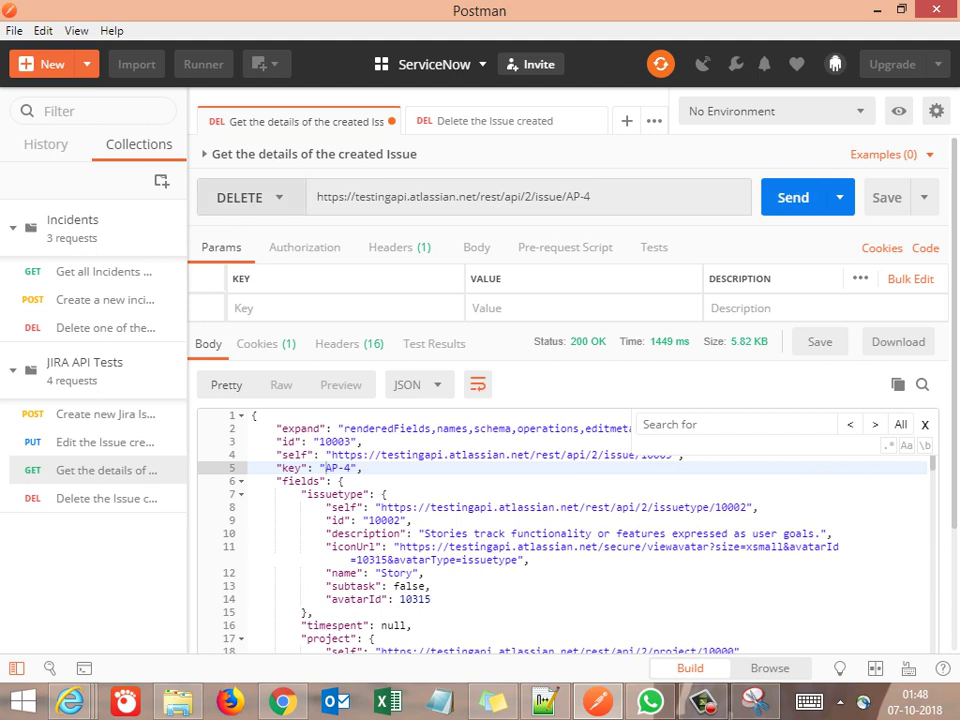
click(245, 197)
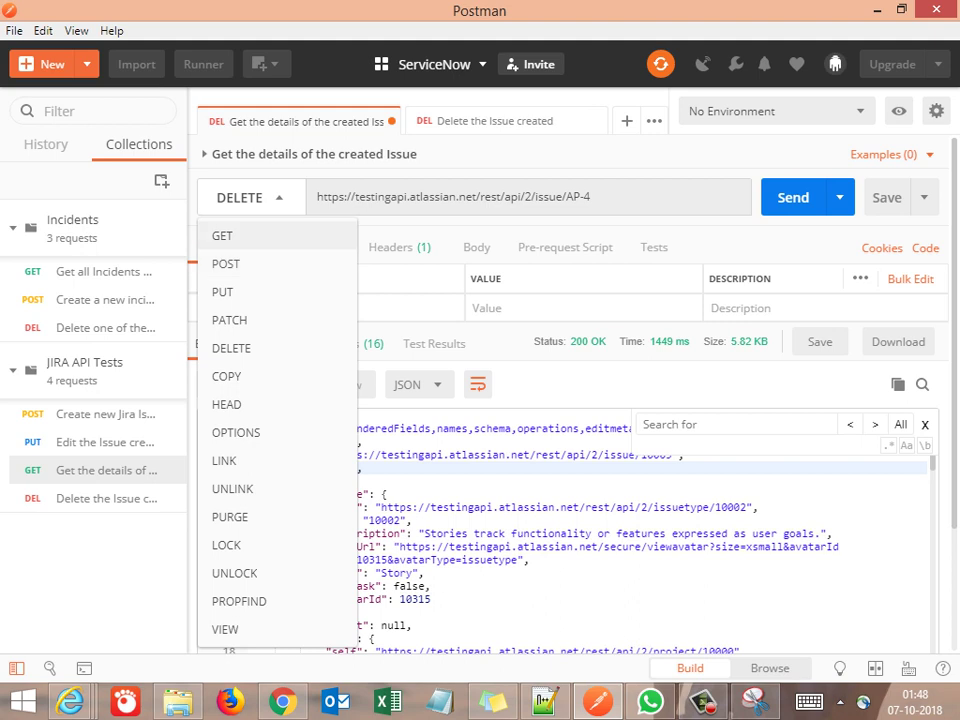
click(222, 235)
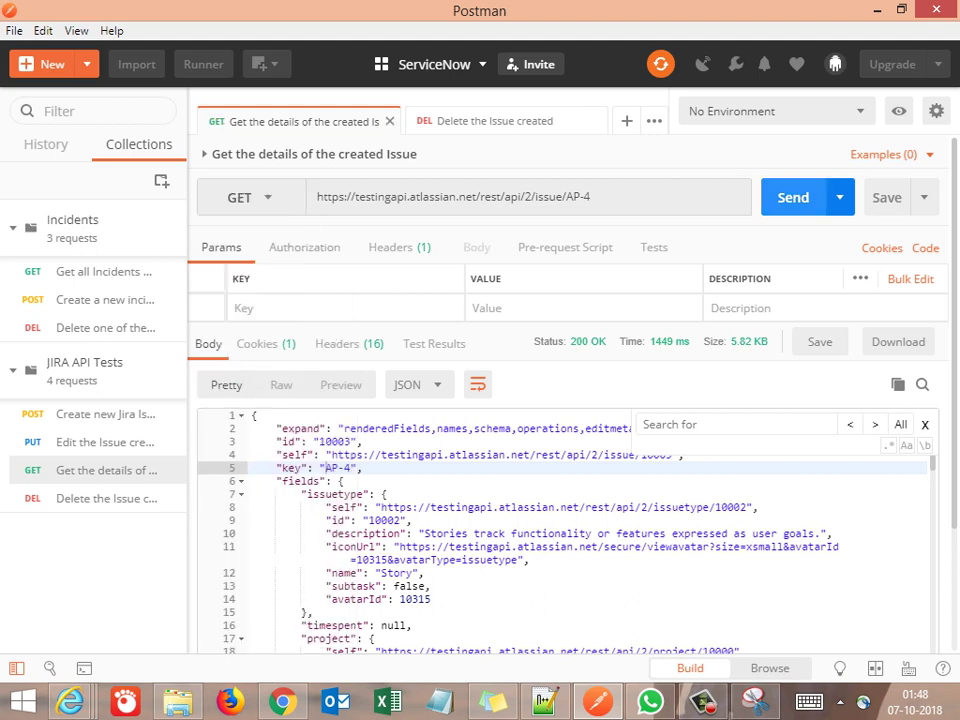
key(ctrl+Return)
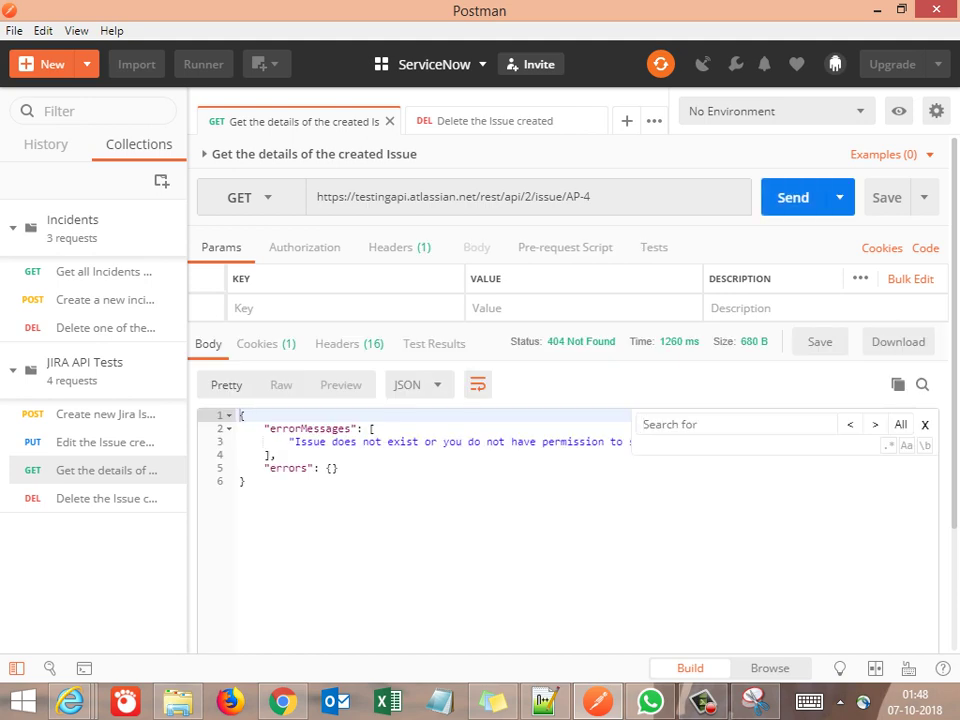
key(alt+Tab)
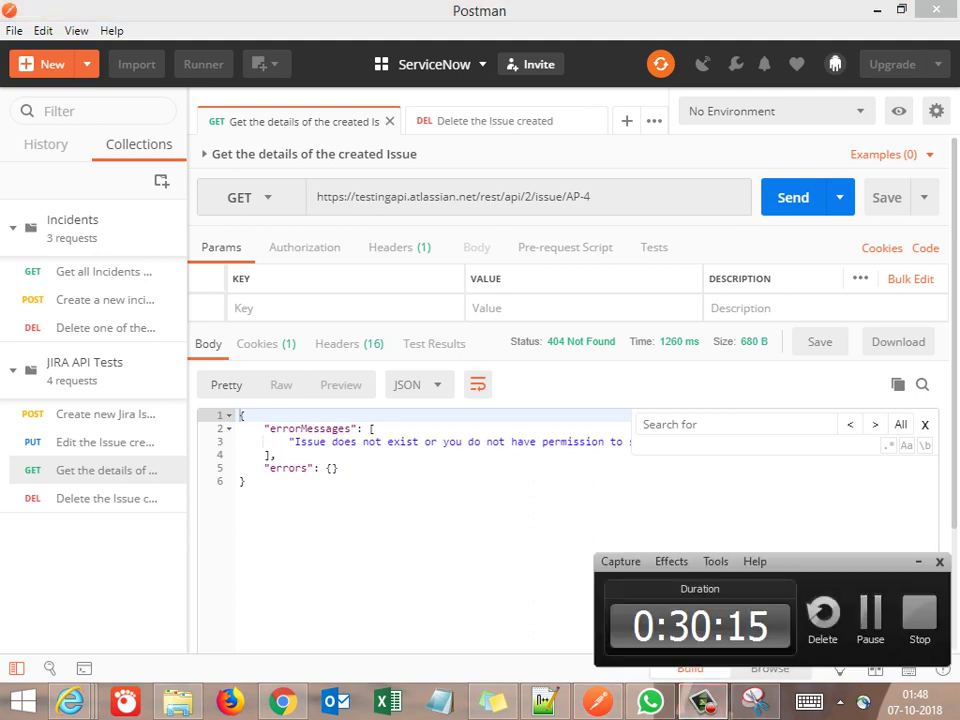